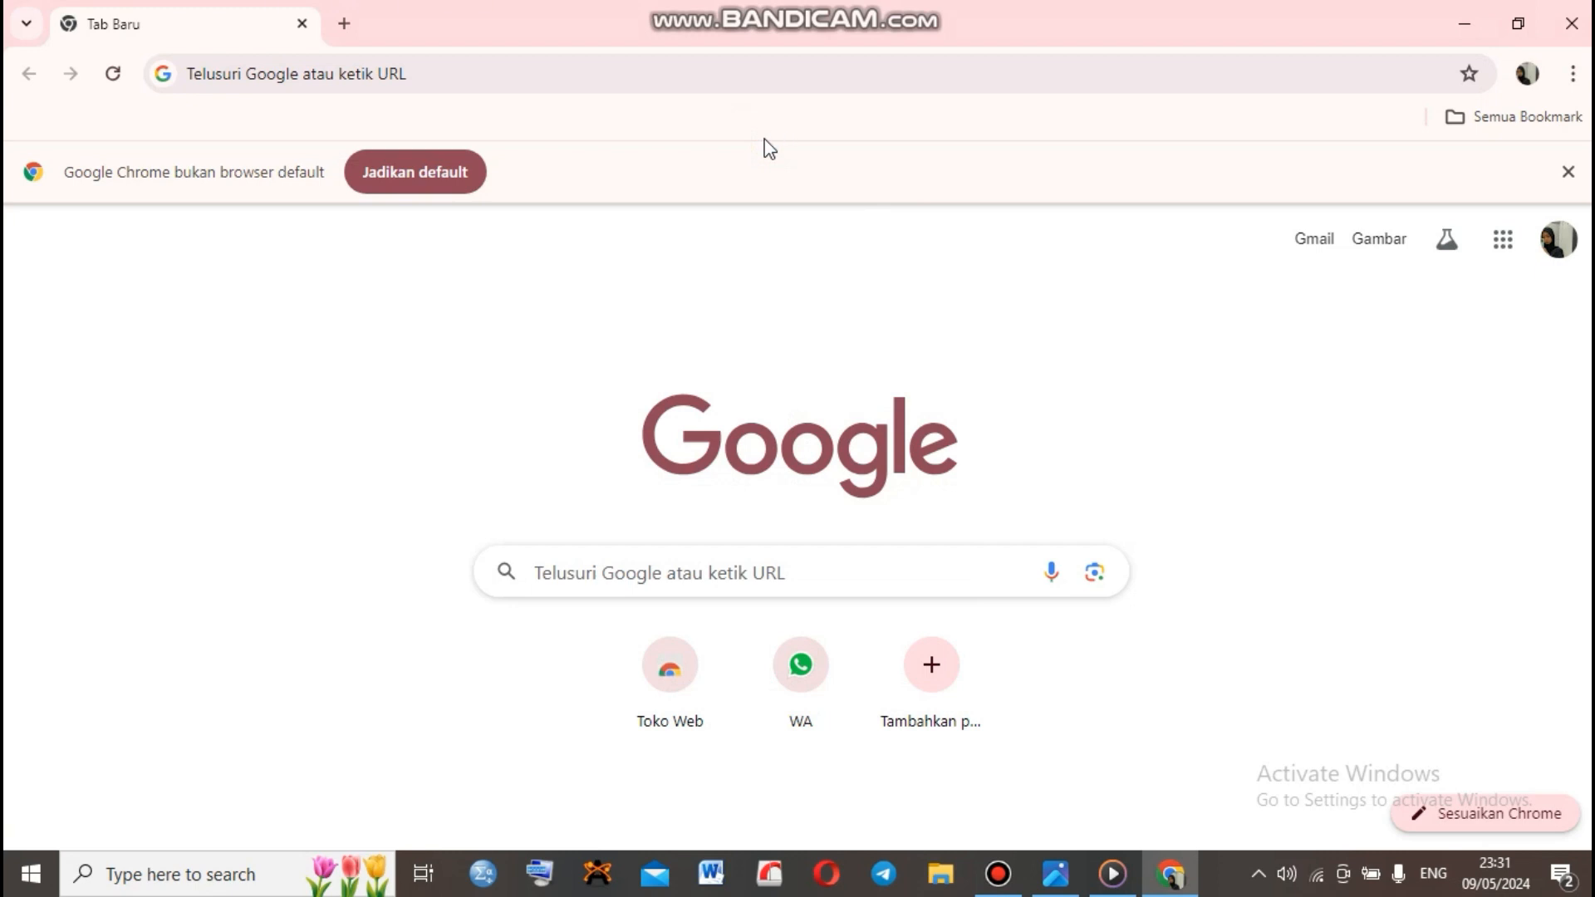
Search Google for molview, open the MolView site from the results and dismiss its welcome popup
{"action": "left_click", "coordinate": [604, 78]}
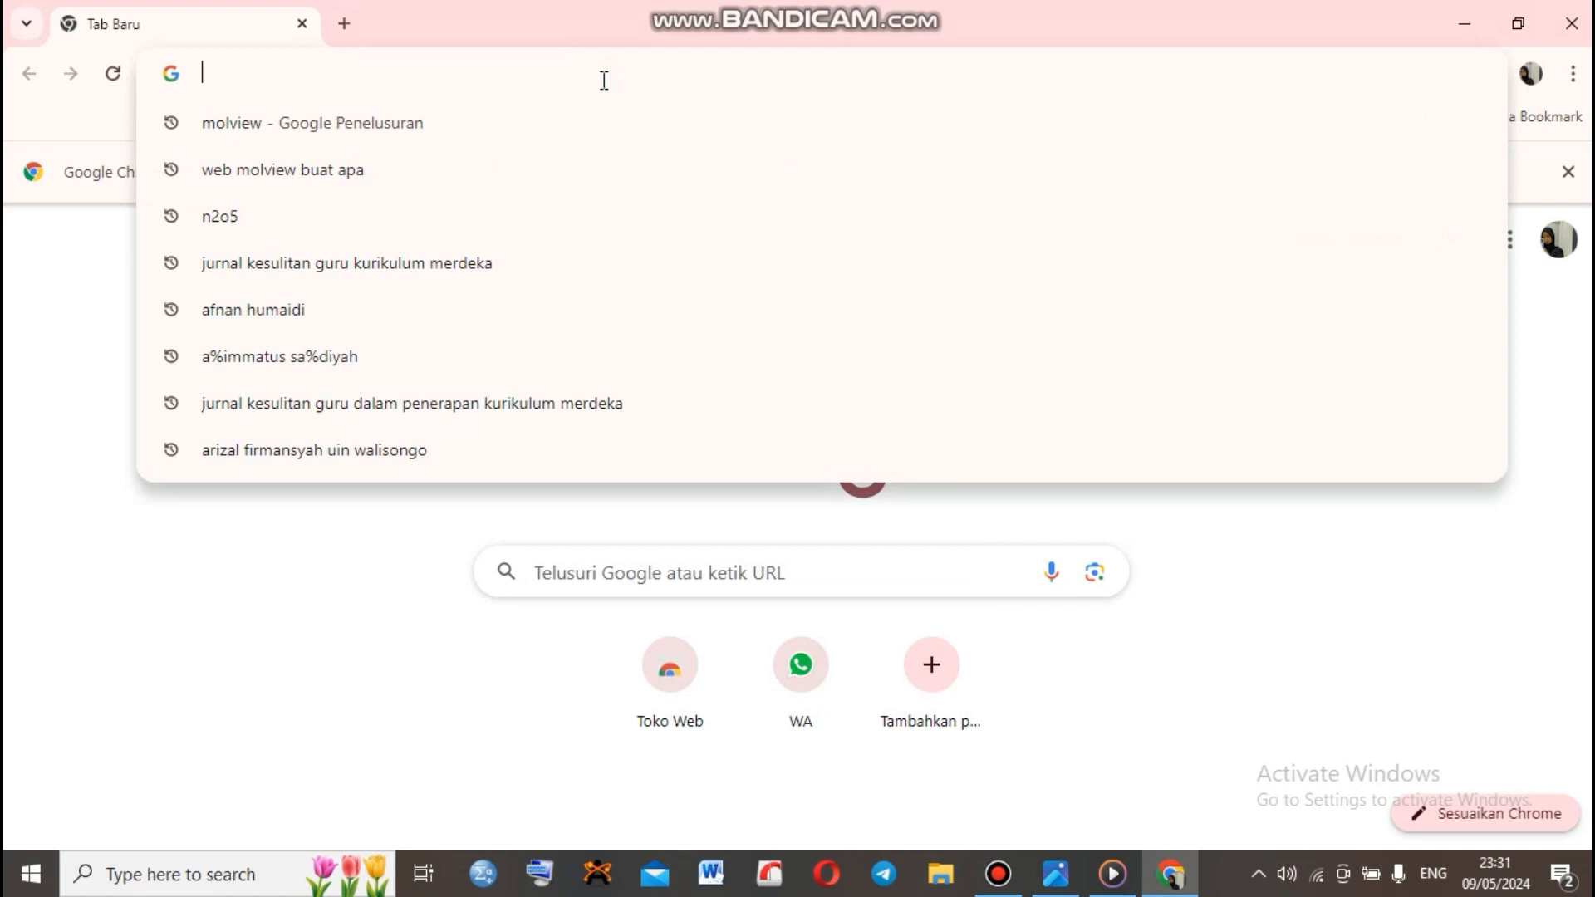
{"action": "left_click", "coordinate": [585, 110]}
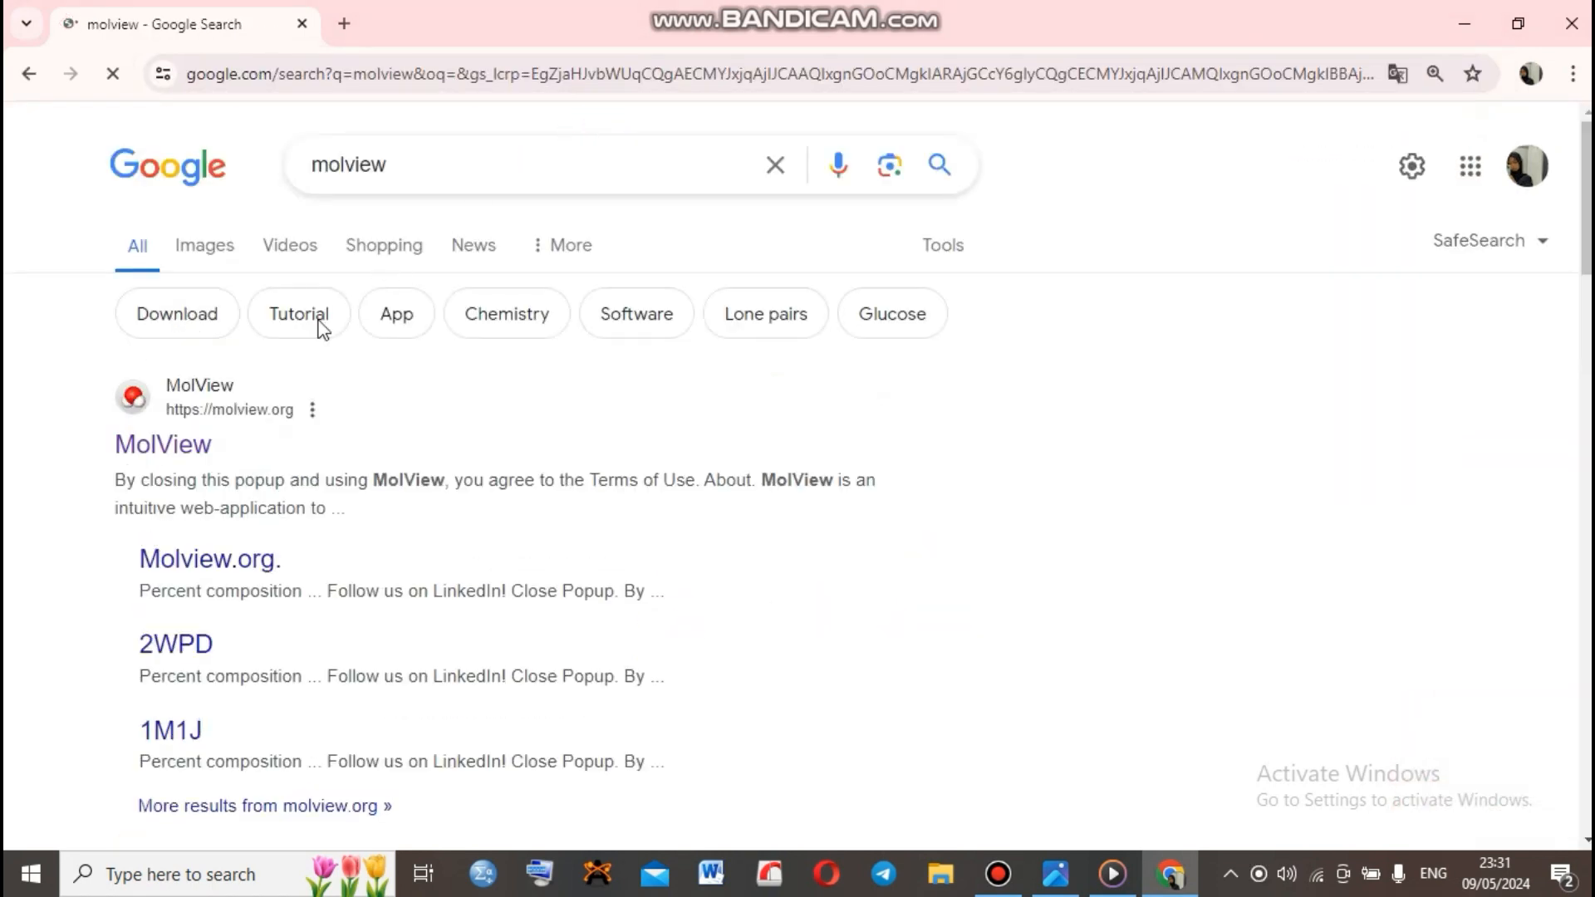
{"action": "left_click", "coordinate": [166, 453]}
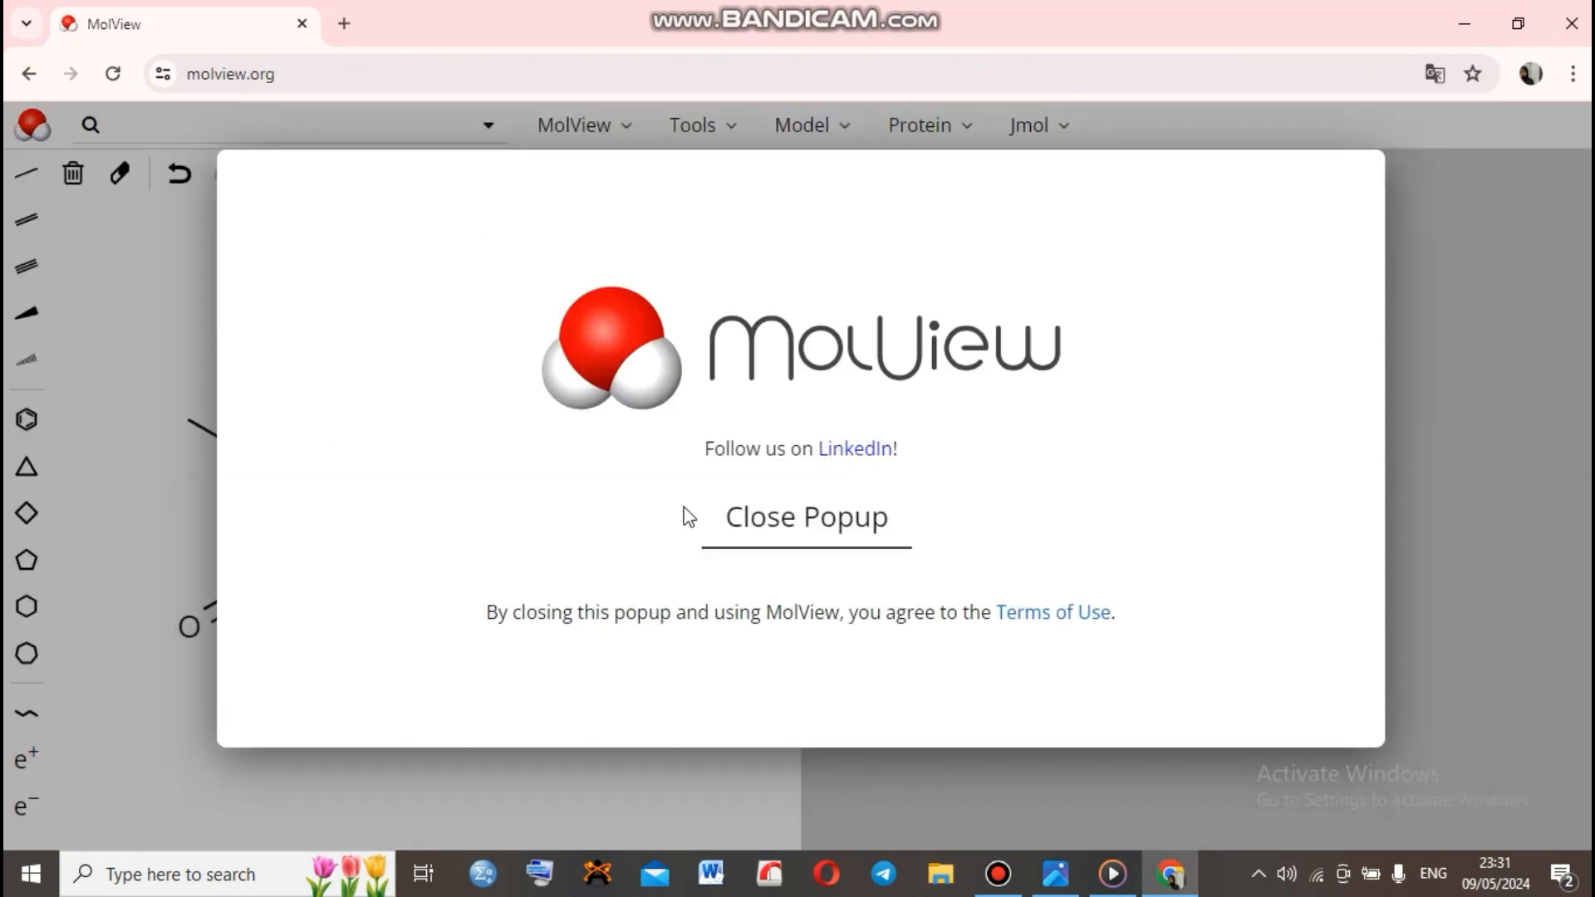
{"action": "left_click", "coordinate": [764, 535]}
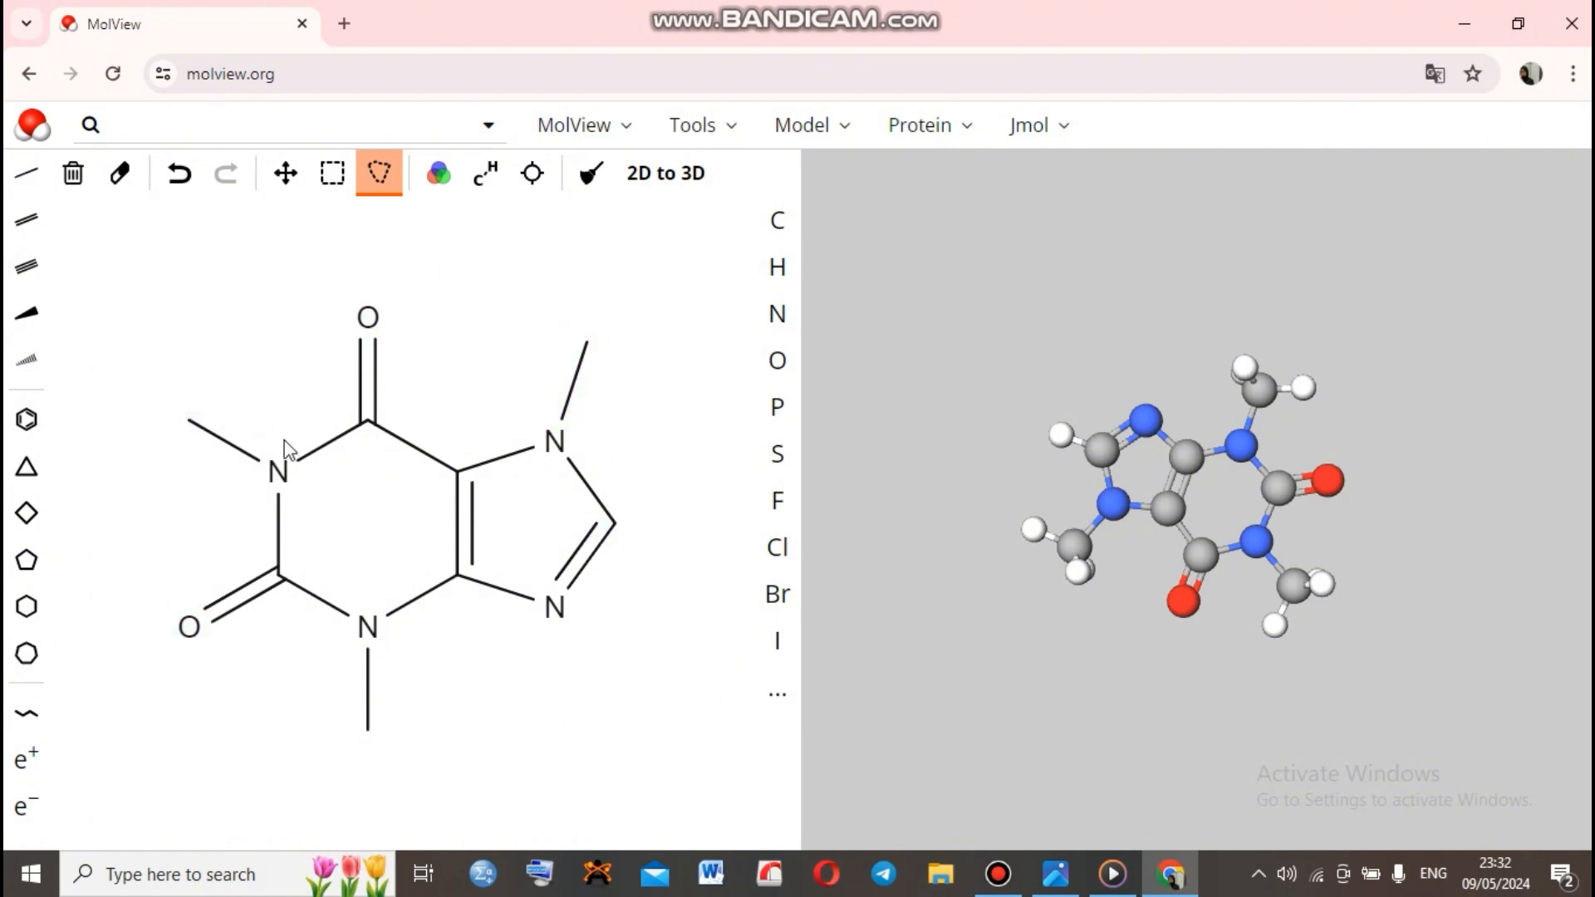
Choose carbon as the drawing element, view the full periodic table of additional elements and close it
{"action": "left_click", "coordinate": [777, 220]}
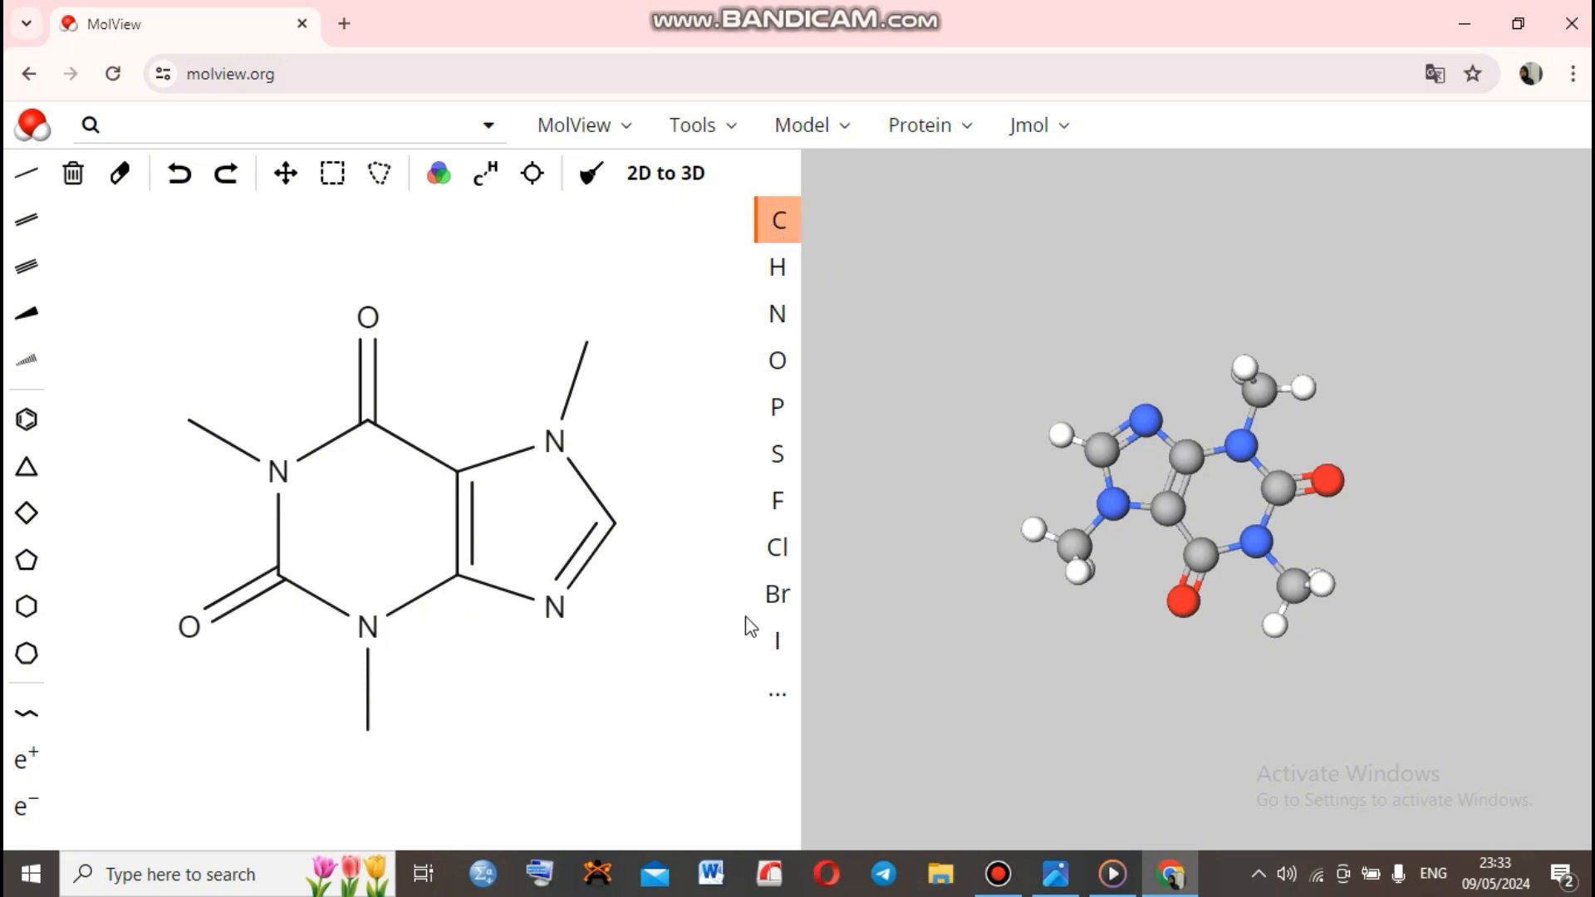
{"action": "left_click", "coordinate": [779, 698]}
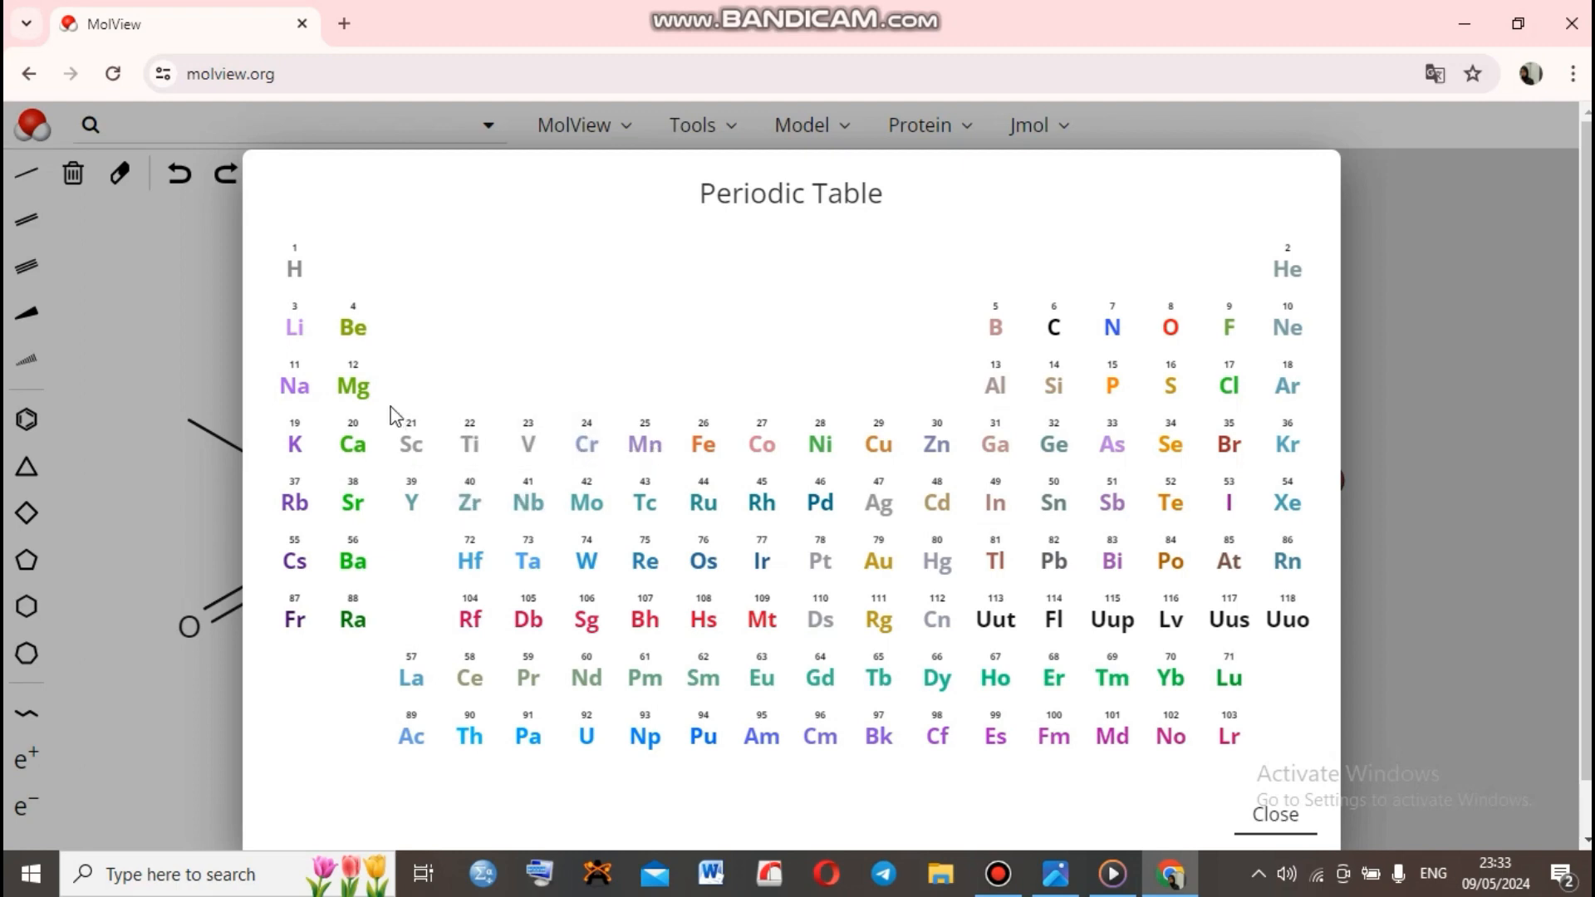
{"action": "left_click", "coordinate": [1277, 828]}
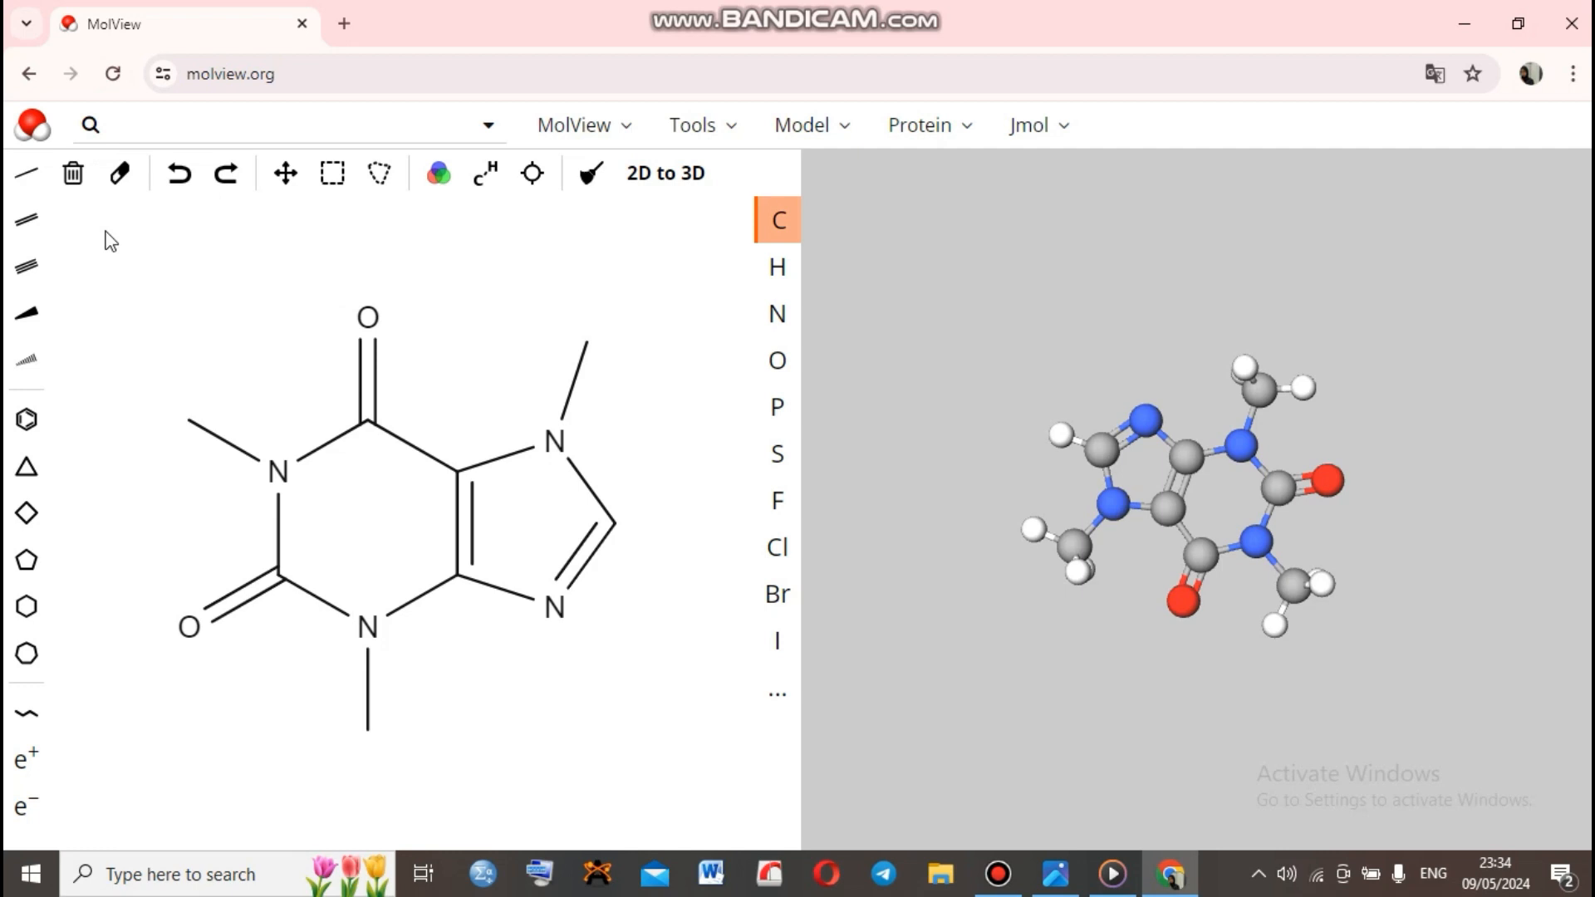
Clear the whole caffeine drawing and try undo and redo on it, ending with the molecule restored
{"action": "left_click", "coordinate": [74, 176]}
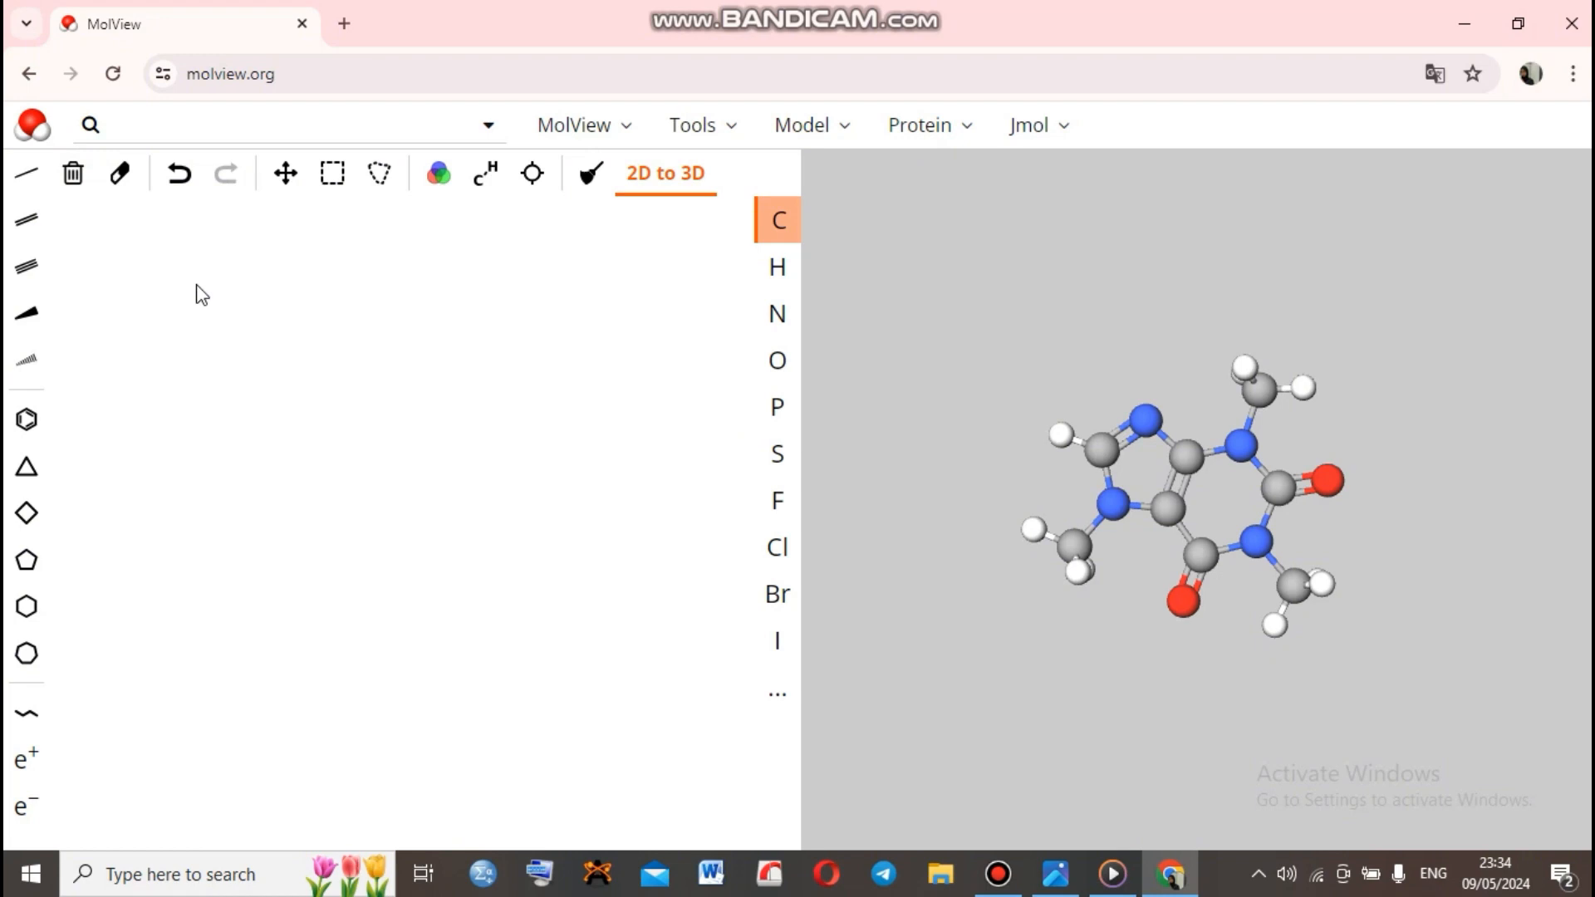
{"action": "left_click", "coordinate": [183, 193]}
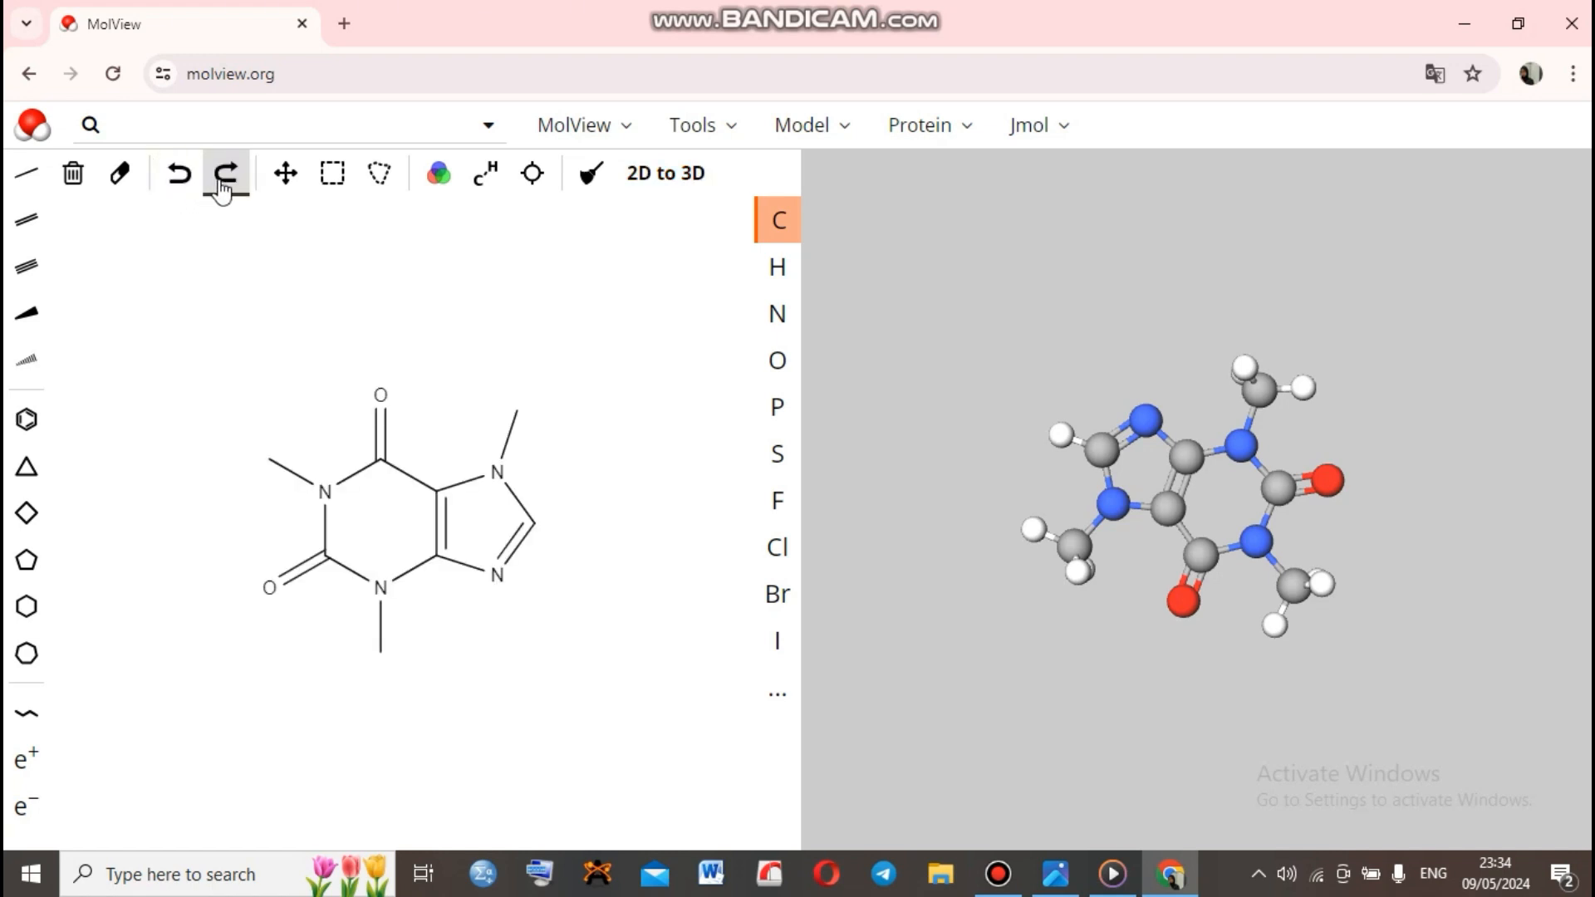
{"action": "left_click", "coordinate": [223, 184]}
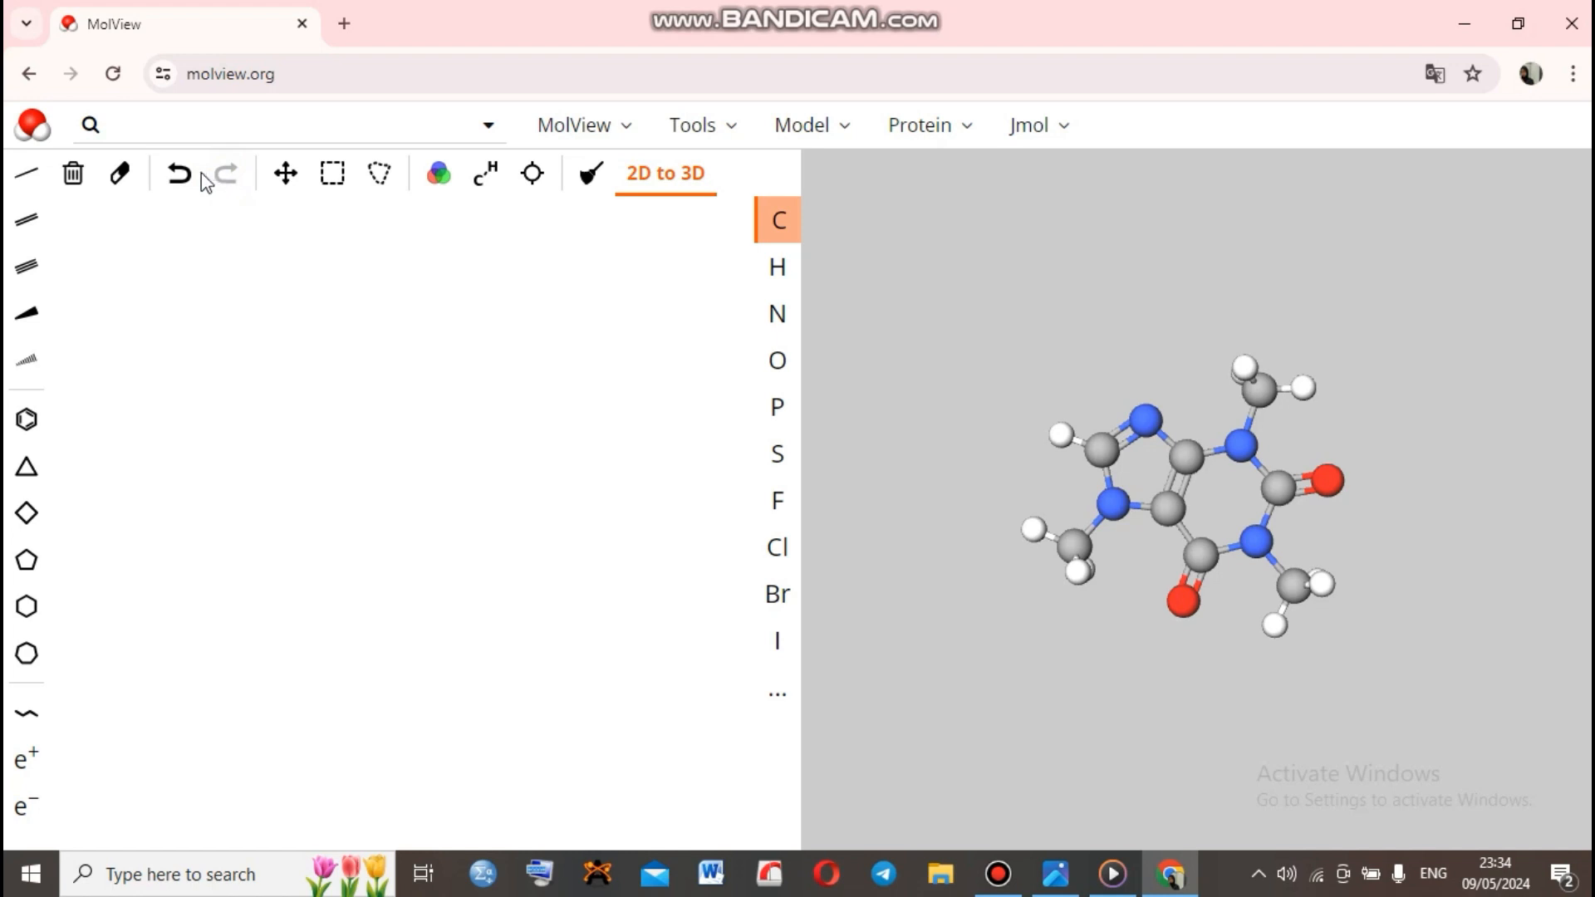
{"action": "left_click", "coordinate": [184, 182]}
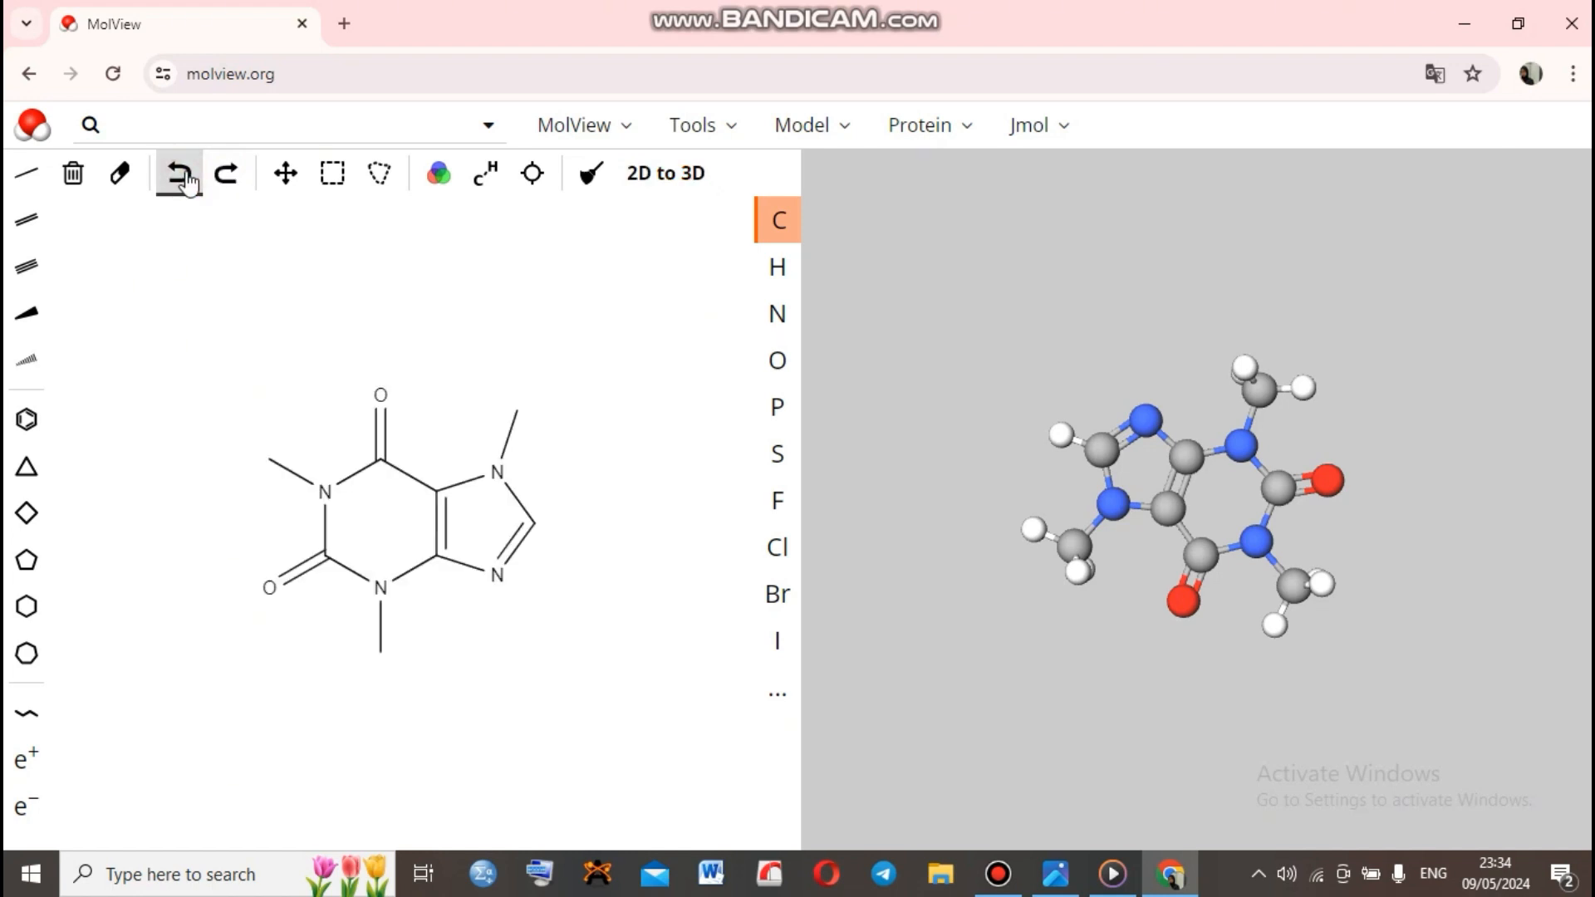
Erase the upper oxygen atom from the caffeine structure and undo the deletion
{"action": "left_click", "coordinate": [125, 179]}
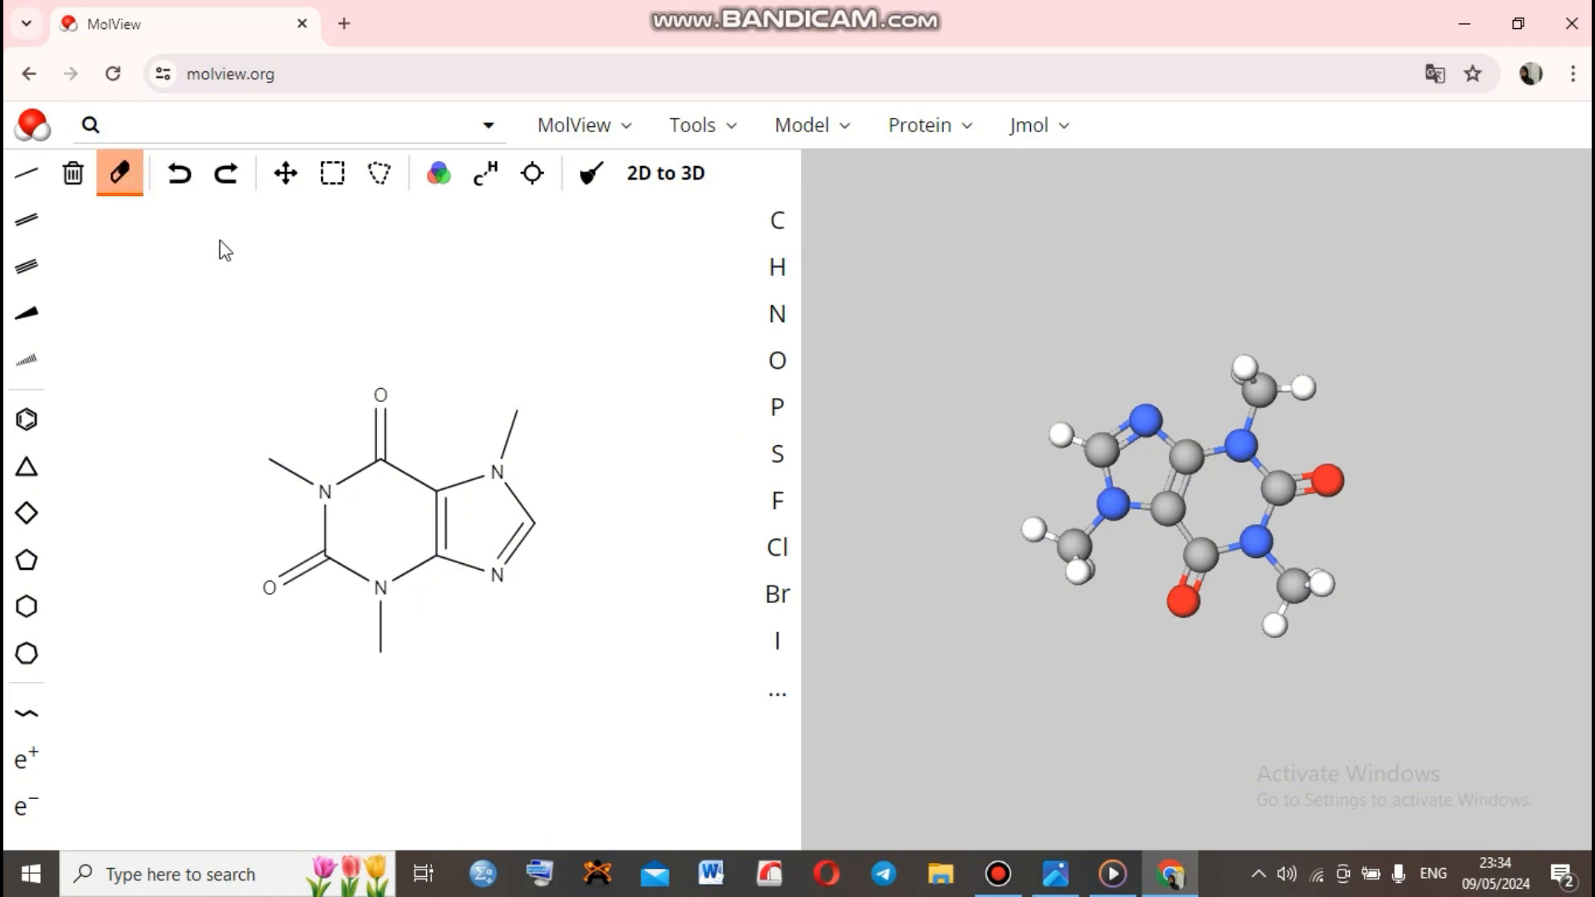
{"action": "left_click", "coordinate": [383, 391]}
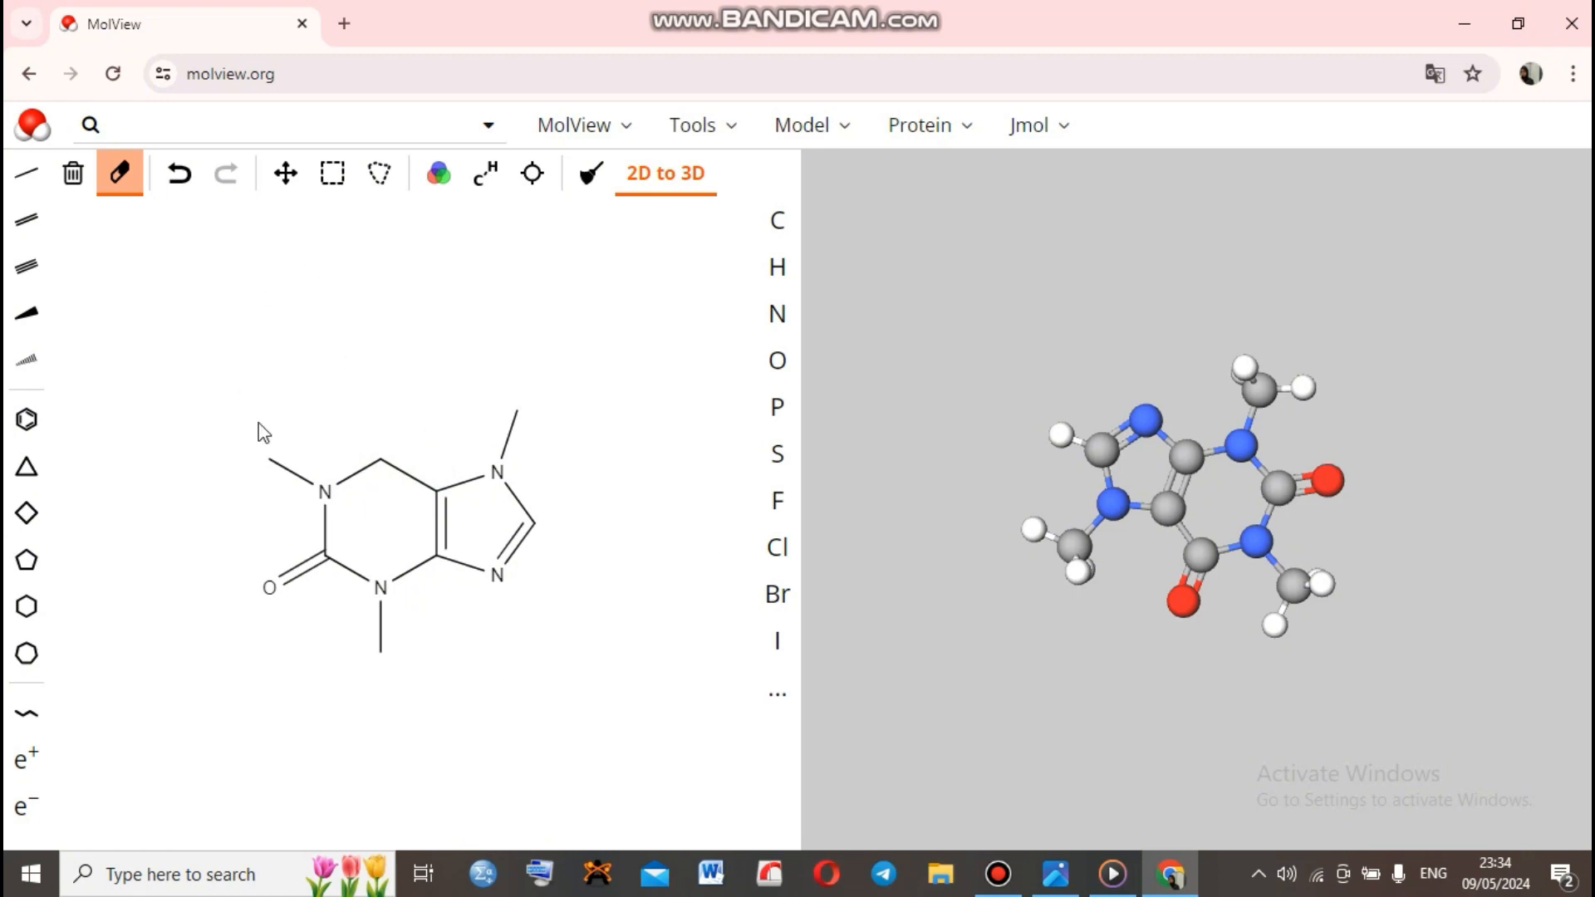
{"action": "left_click", "coordinate": [179, 174]}
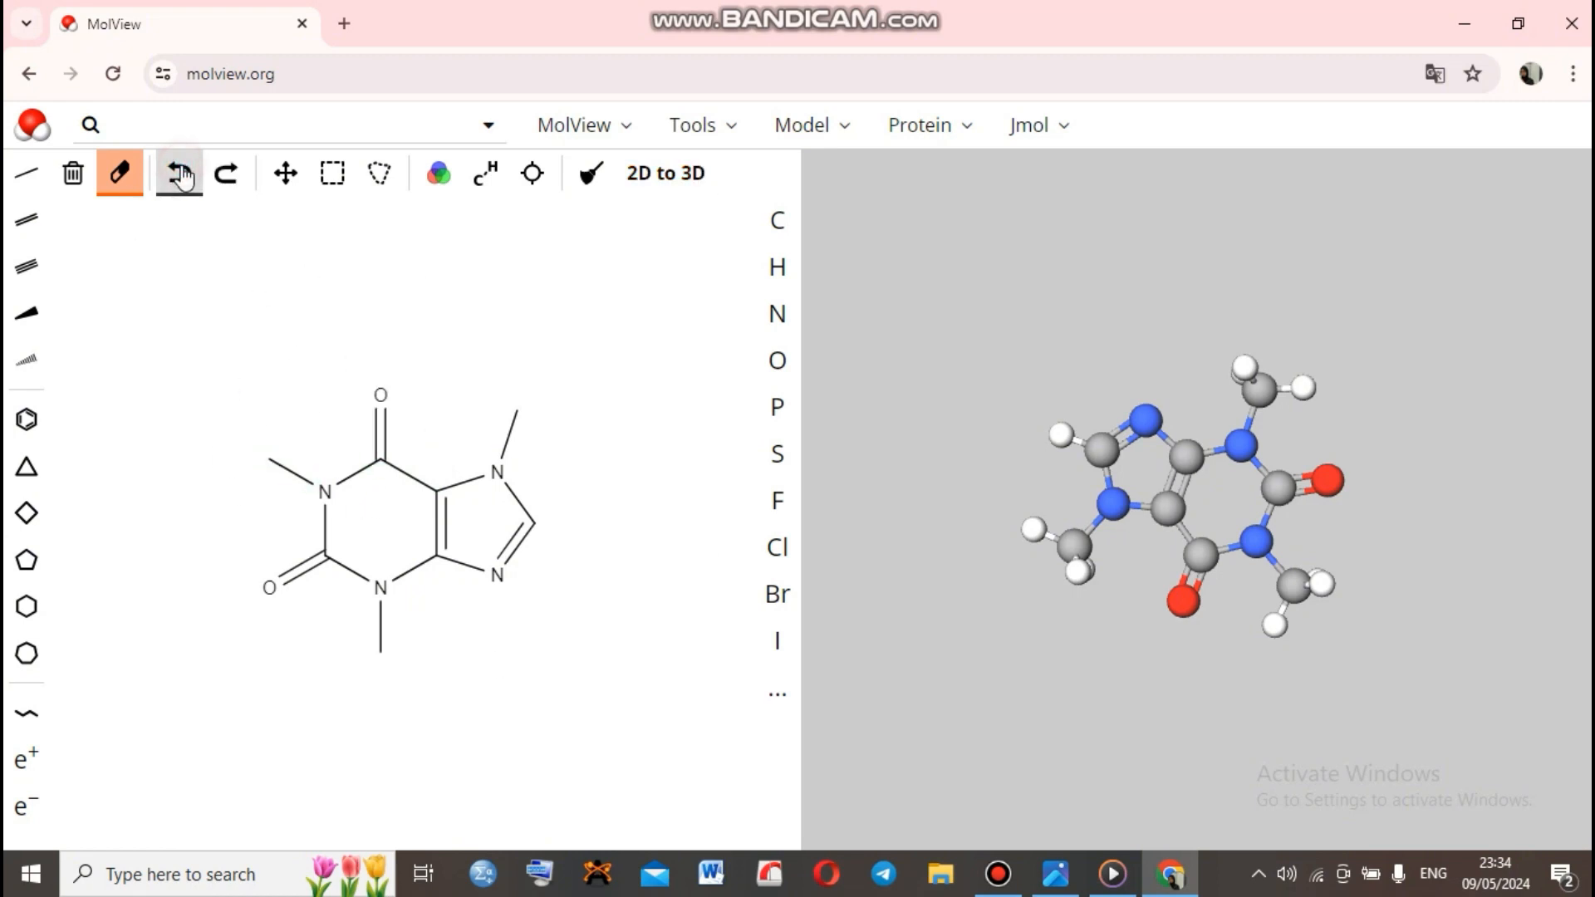
Shift the 2D caffeine structure slightly down and nudge its upper oxygen atom with the move tool
{"action": "left_click", "coordinate": [296, 187]}
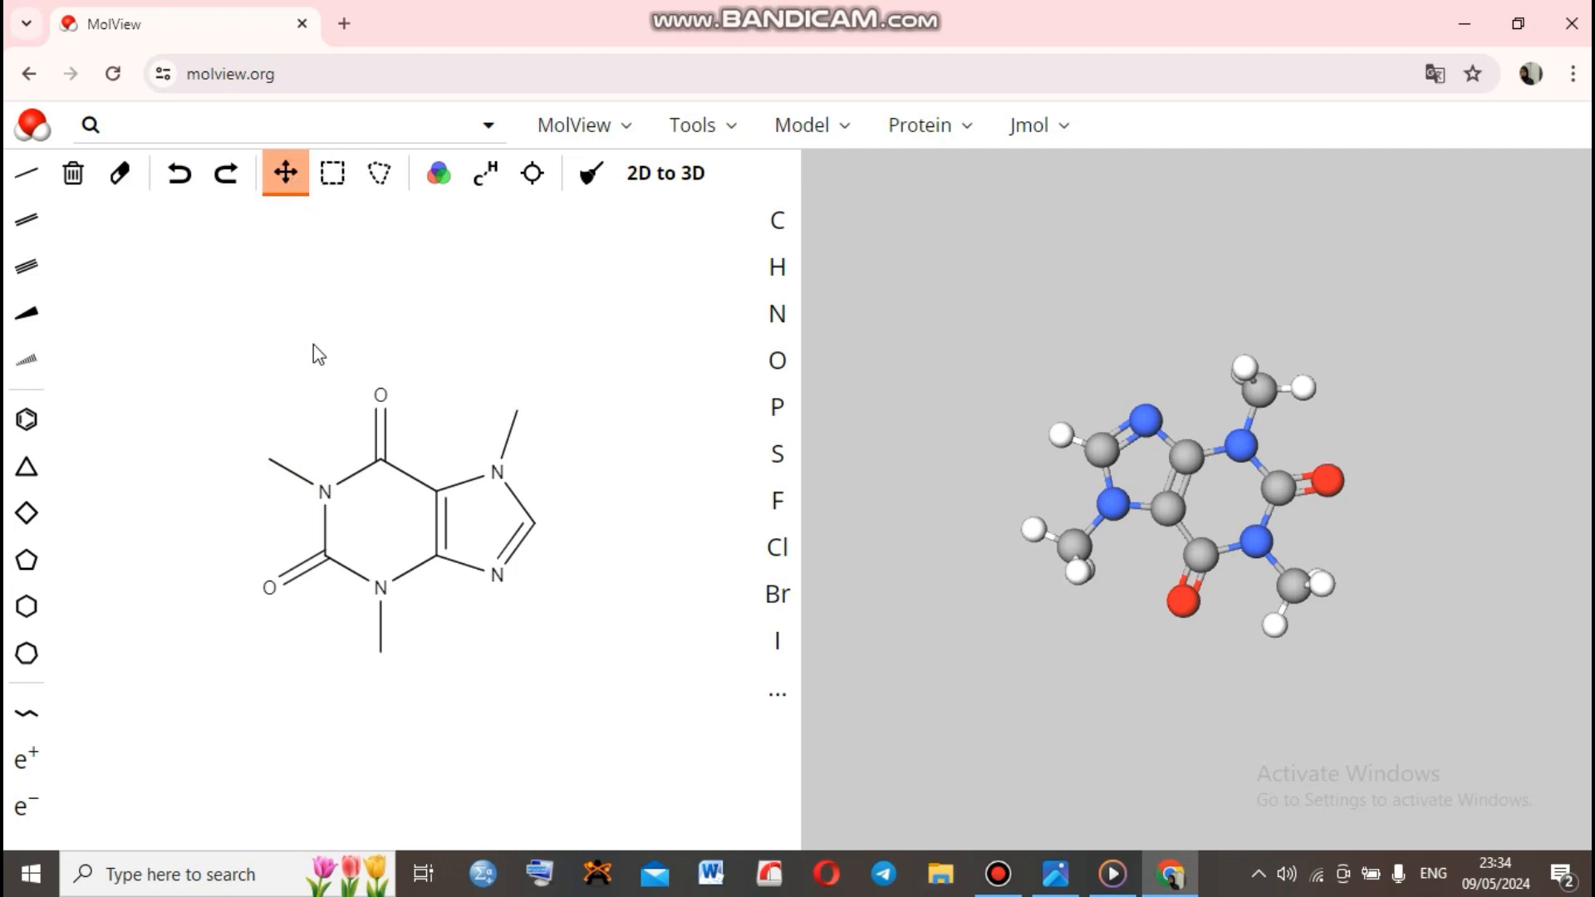
{"action": "mouse_move", "coordinate": [312, 343]}
{"action": "left_mouse_down"}
{"action": "mouse_move", "coordinate": [365, 369]}
{"action": "mouse_move", "coordinate": [306, 355]}
{"action": "left_mouse_up"}
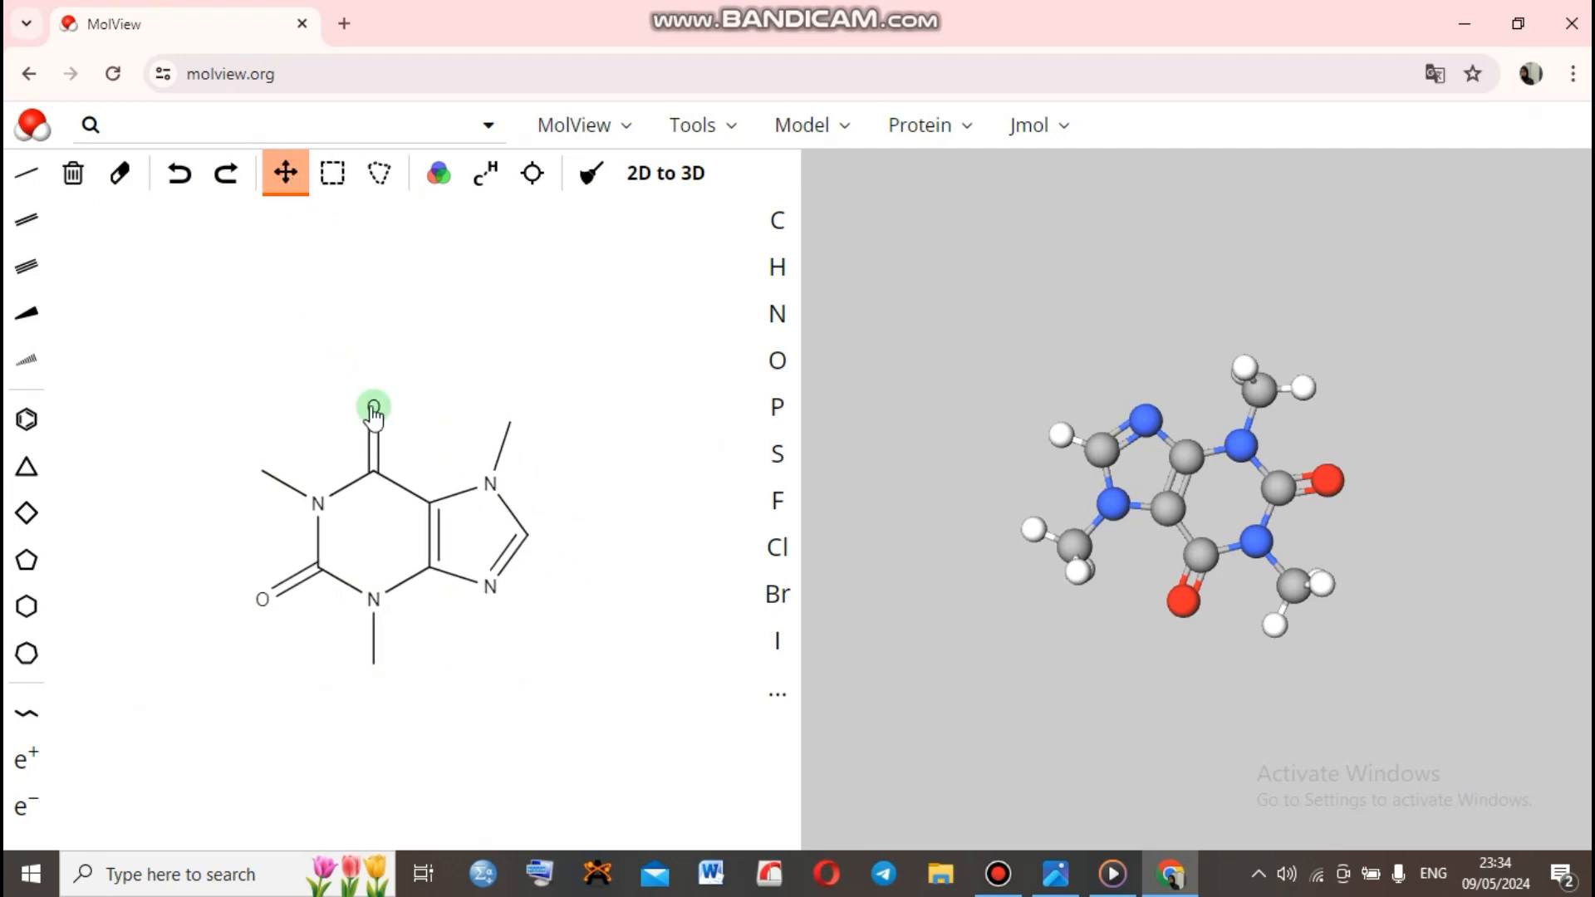
{"action": "mouse_move", "coordinate": [374, 415]}
{"action": "left_mouse_down"}
{"action": "mouse_move", "coordinate": [373, 400]}
{"action": "mouse_move", "coordinate": [404, 421]}
{"action": "mouse_move", "coordinate": [374, 412]}
{"action": "left_mouse_up"}
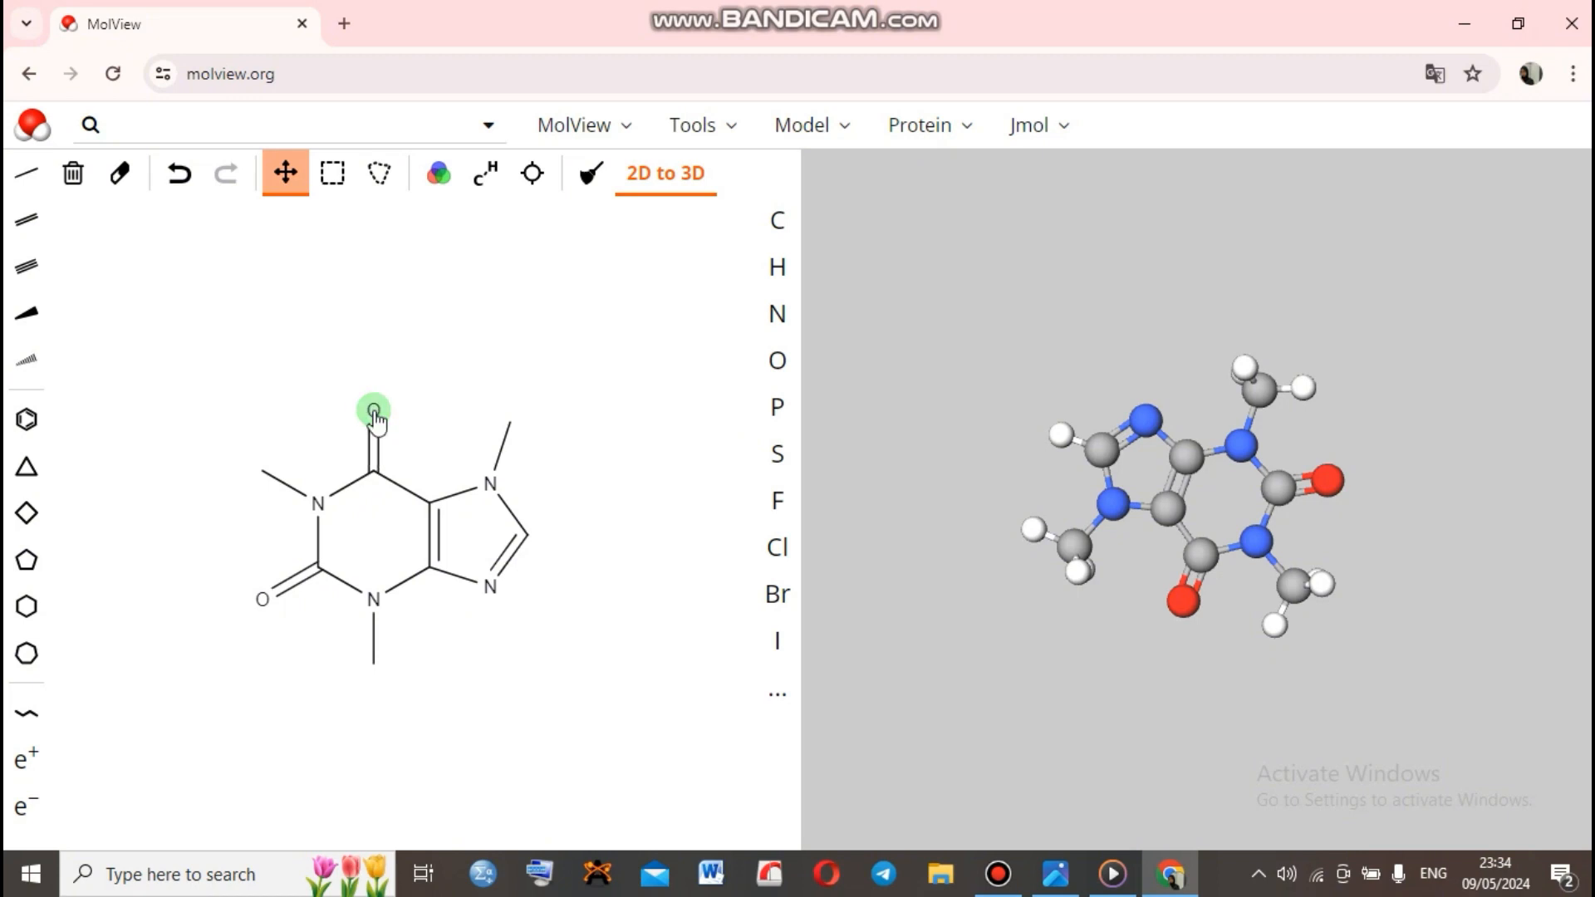
Select the entire caffeine structure with a rectangular selection and move it slightly upward in the sketch
{"action": "left_click", "coordinate": [342, 181]}
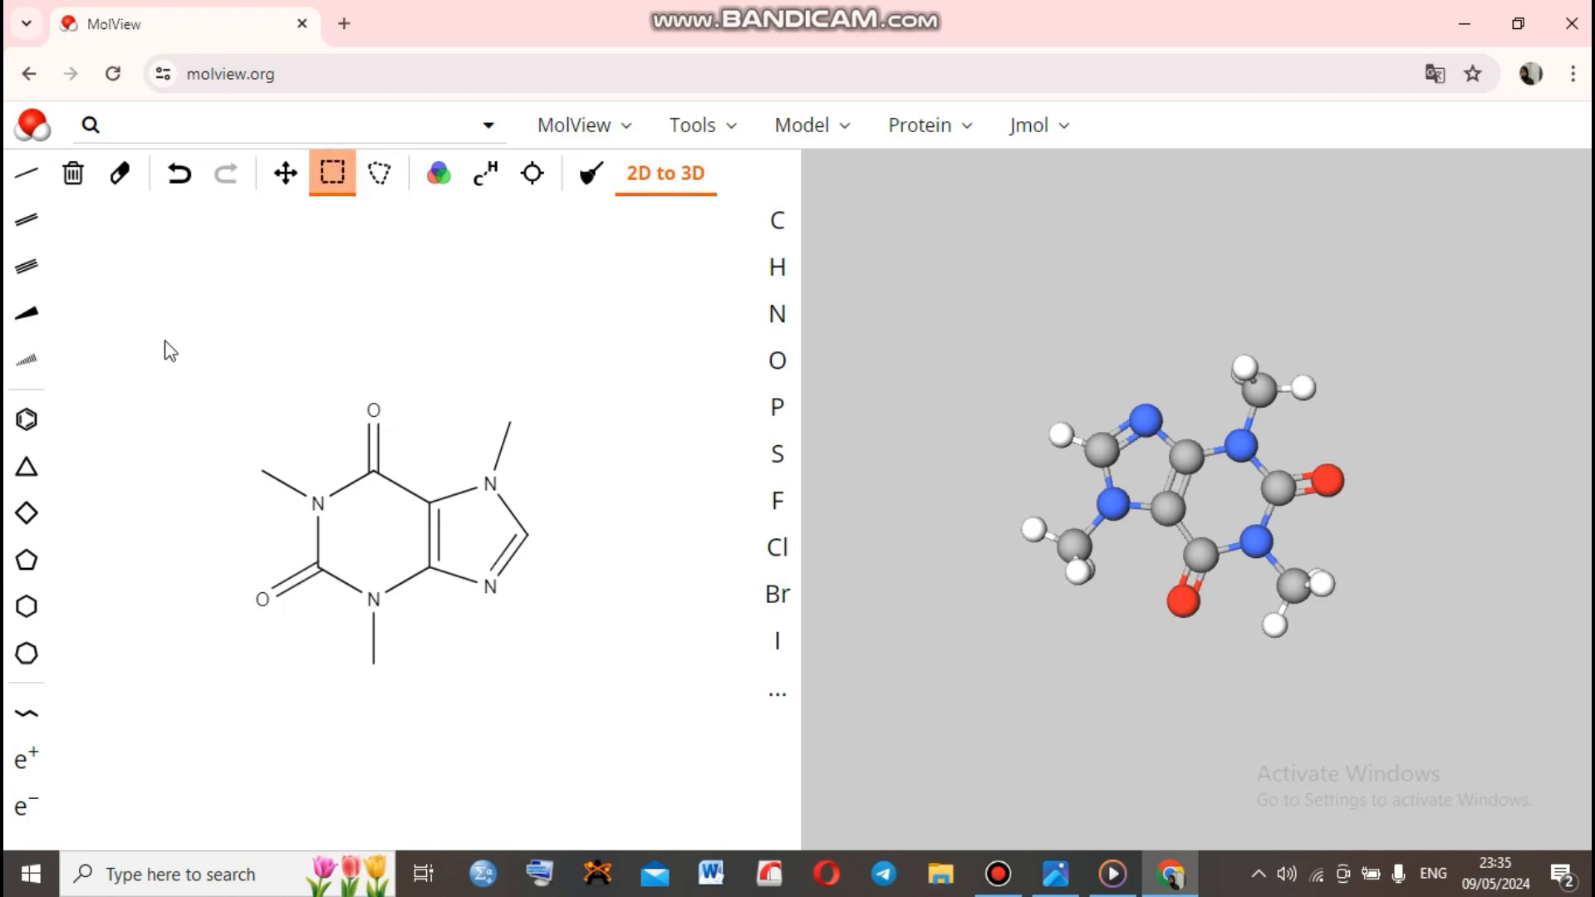
{"action": "left_click_drag", "start_coordinate": [170, 326], "coordinate": [616, 740]}
{"action": "mouse_move", "coordinate": [392, 425]}
{"action": "left_mouse_down"}
{"action": "mouse_move", "coordinate": [446, 396]}
{"action": "mouse_move", "coordinate": [515, 428]}
{"action": "mouse_move", "coordinate": [257, 357]}
{"action": "mouse_move", "coordinate": [391, 410]}
{"action": "mouse_move", "coordinate": [378, 371]}
{"action": "left_mouse_up"}
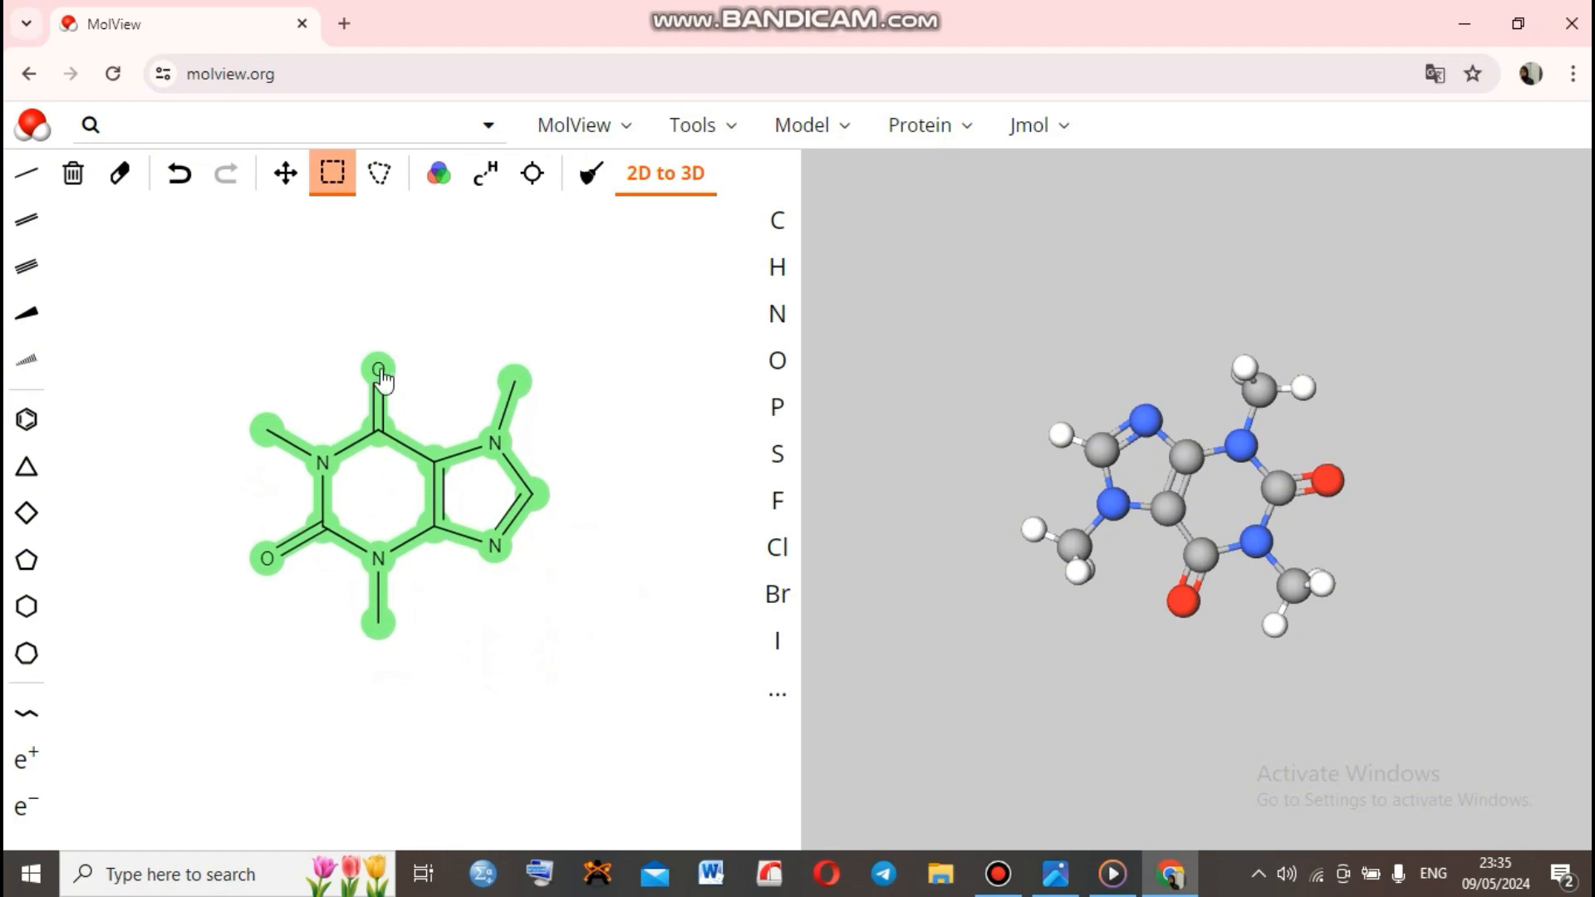
Lasso-select only the lower-left C=O group of the caffeine structure and clear the selection
{"action": "left_click", "coordinate": [383, 174]}
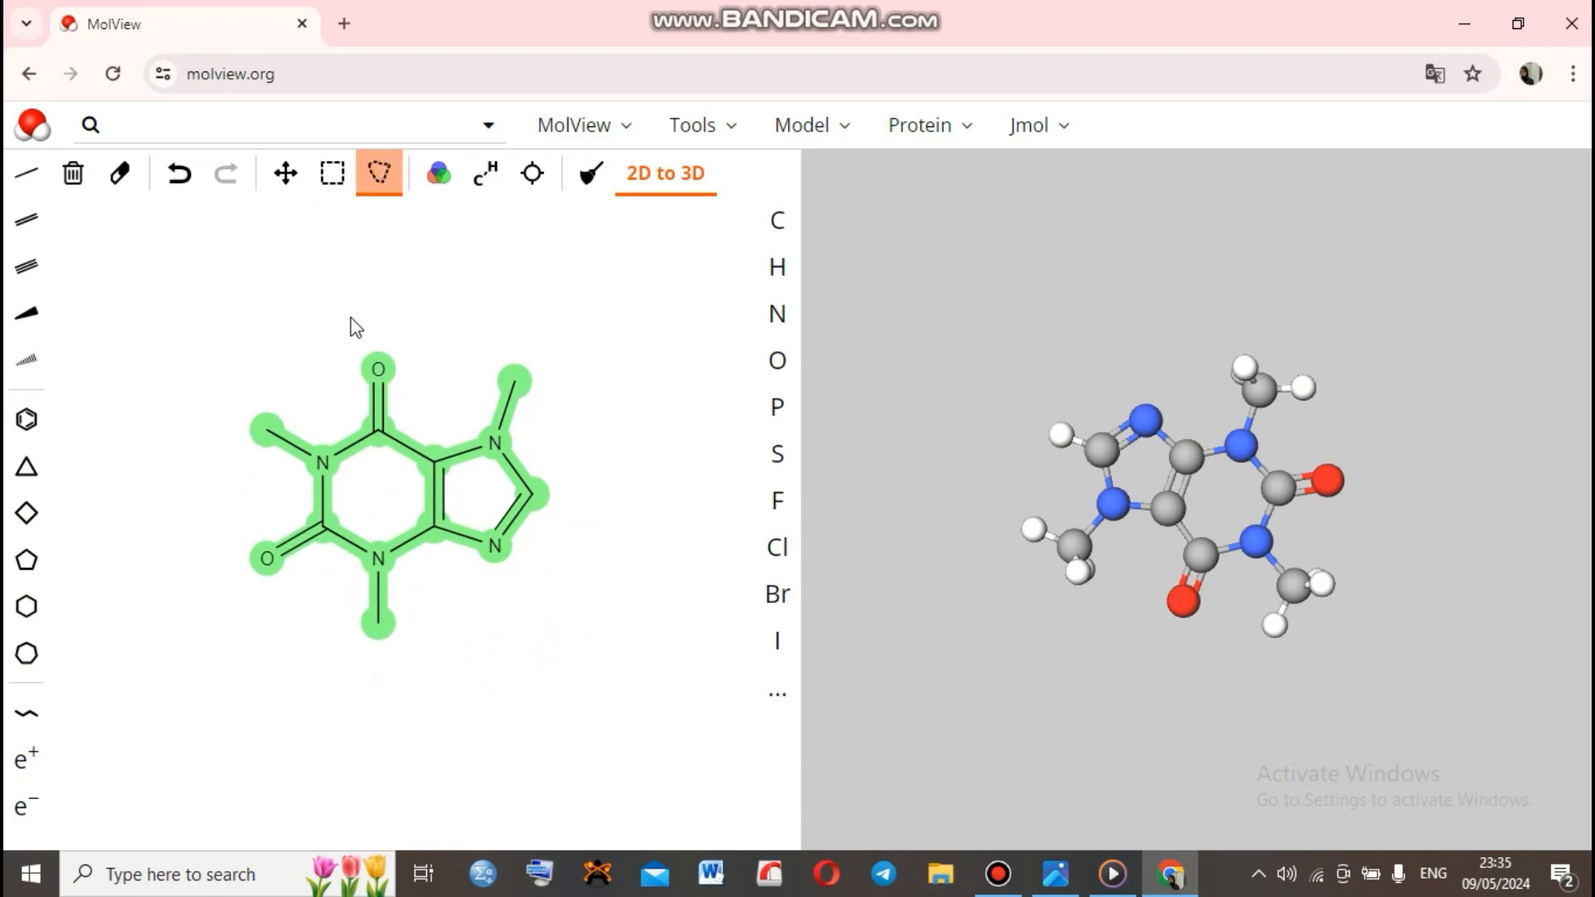
{"action": "left_click", "coordinate": [353, 355]}
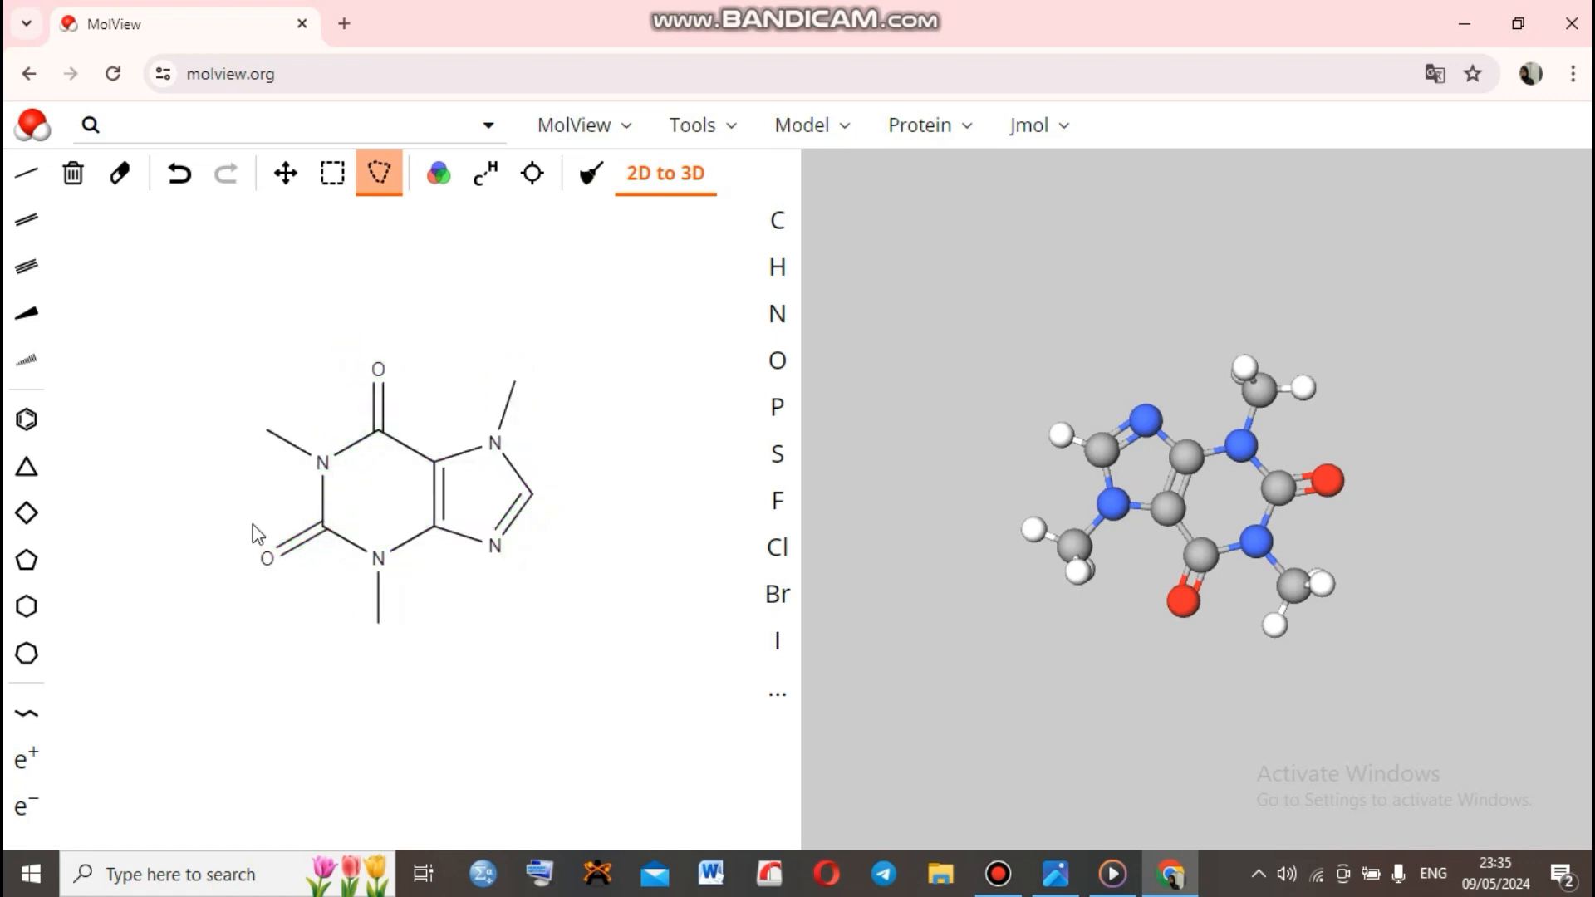
{"action": "mouse_move", "coordinate": [252, 525]}
{"action": "left_mouse_down"}
{"action": "mouse_move", "coordinate": [337, 515]}
{"action": "mouse_move", "coordinate": [337, 553]}
{"action": "mouse_move", "coordinate": [306, 588]}
{"action": "mouse_move", "coordinate": [264, 595]}
{"action": "mouse_move", "coordinate": [234, 544]}
{"action": "mouse_move", "coordinate": [252, 520]}
{"action": "left_mouse_up"}
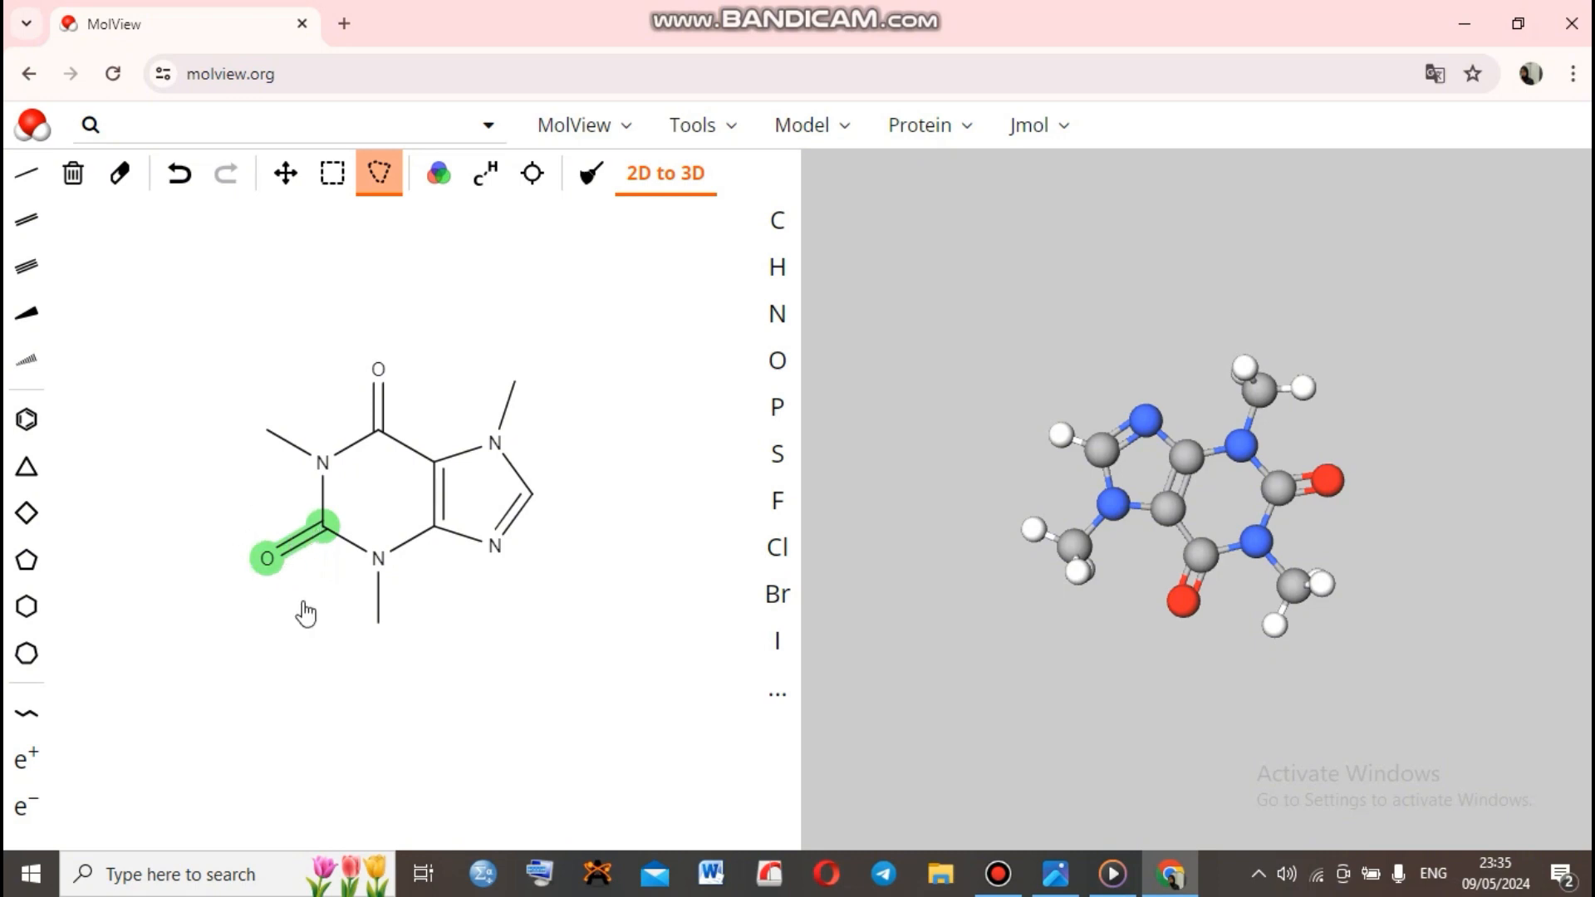
{"action": "left_click", "coordinate": [348, 204]}
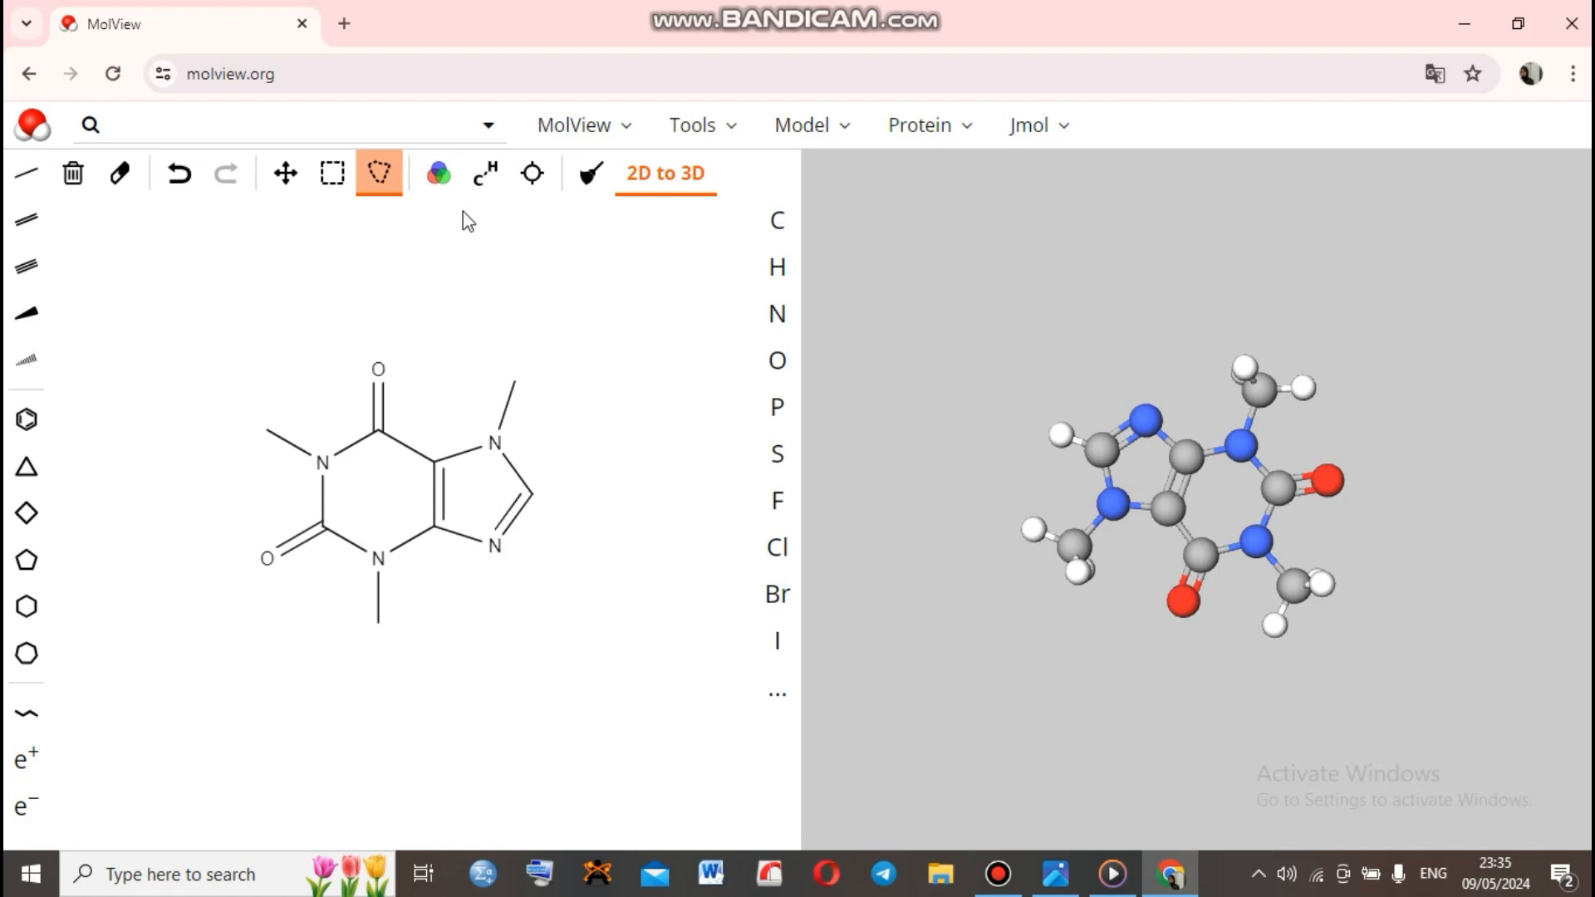
Turn on color coding for the atoms in the 2D structural formula
{"action": "left_click", "coordinate": [439, 176]}
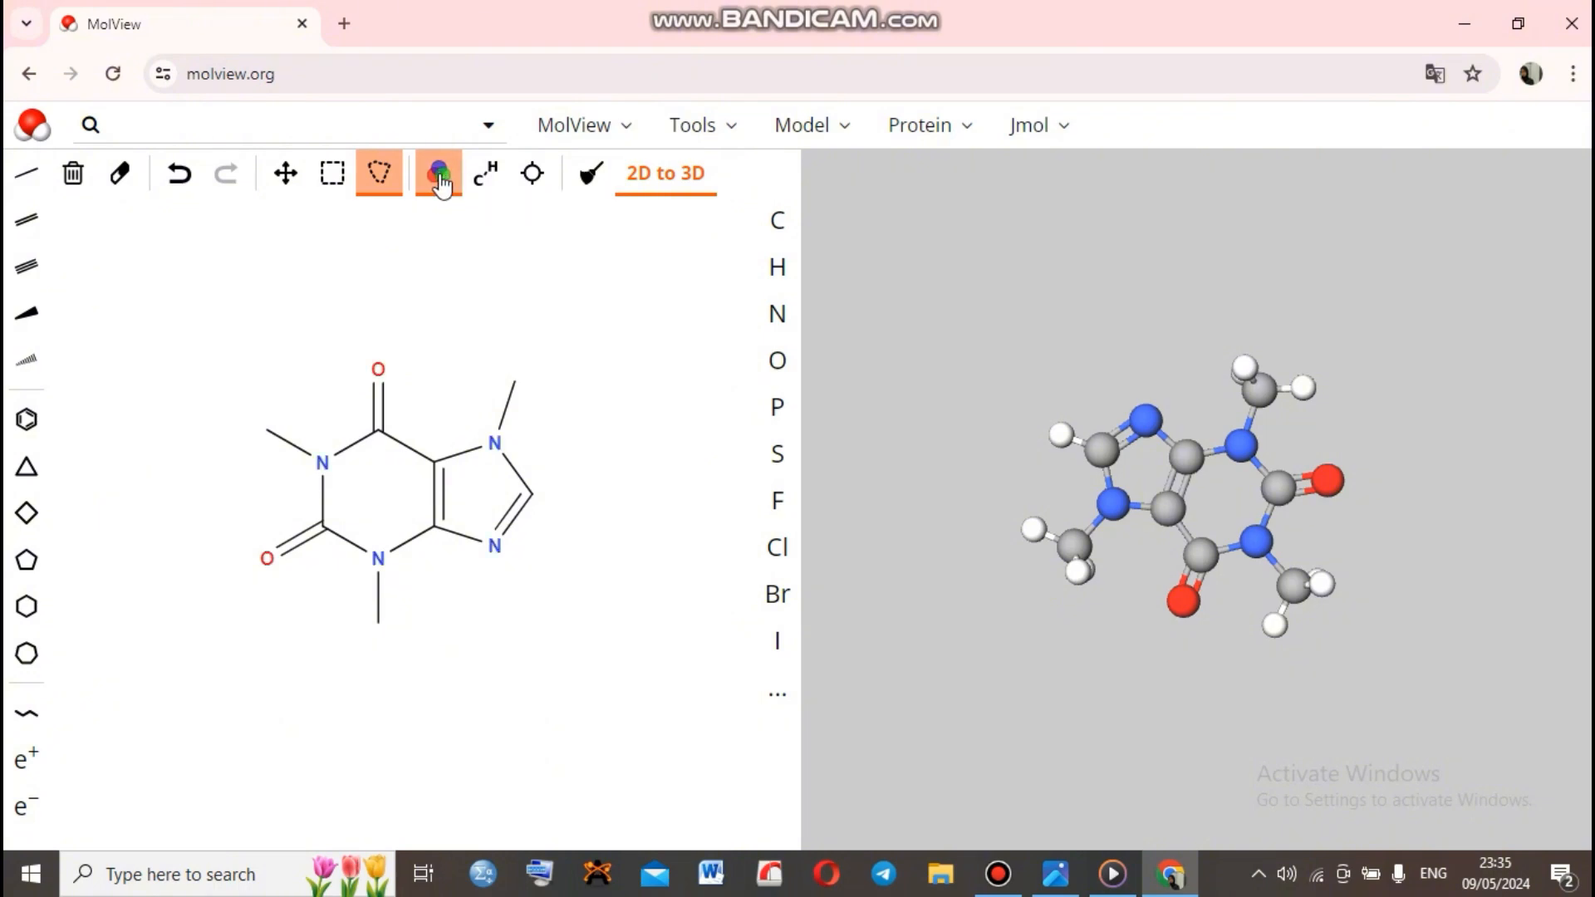
{"action": "left_click", "coordinate": [443, 183]}
{"action": "left_click", "coordinate": [441, 185]}
Display all carbon and hydrogen atoms in the structural formula and center the structure in the sketch area
{"action": "left_click", "coordinate": [484, 176]}
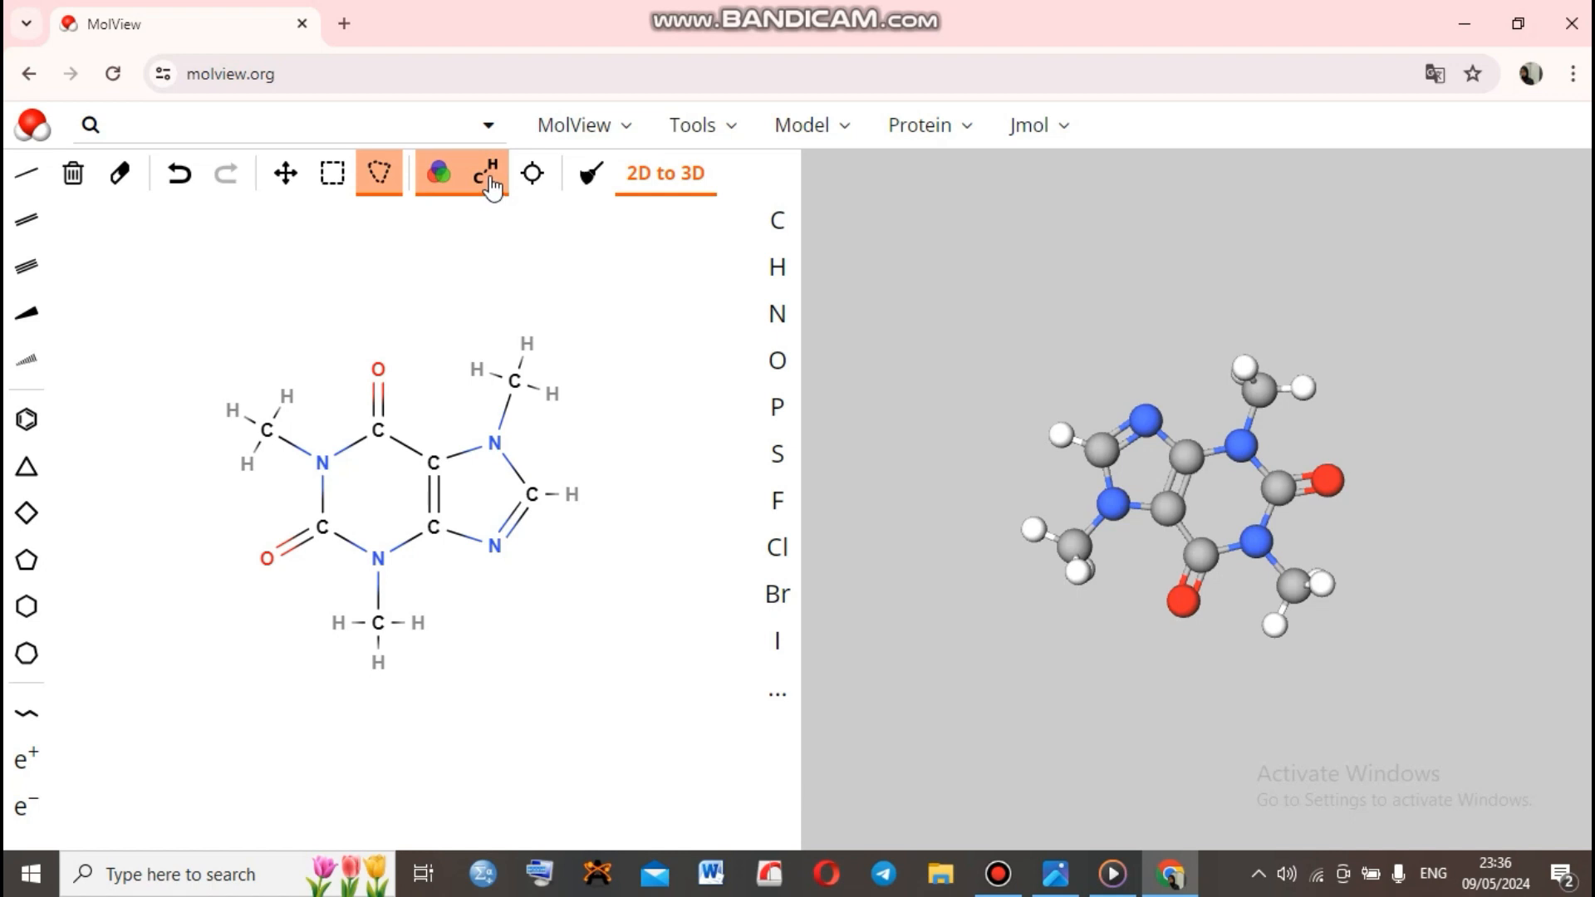
{"action": "left_click", "coordinate": [493, 187]}
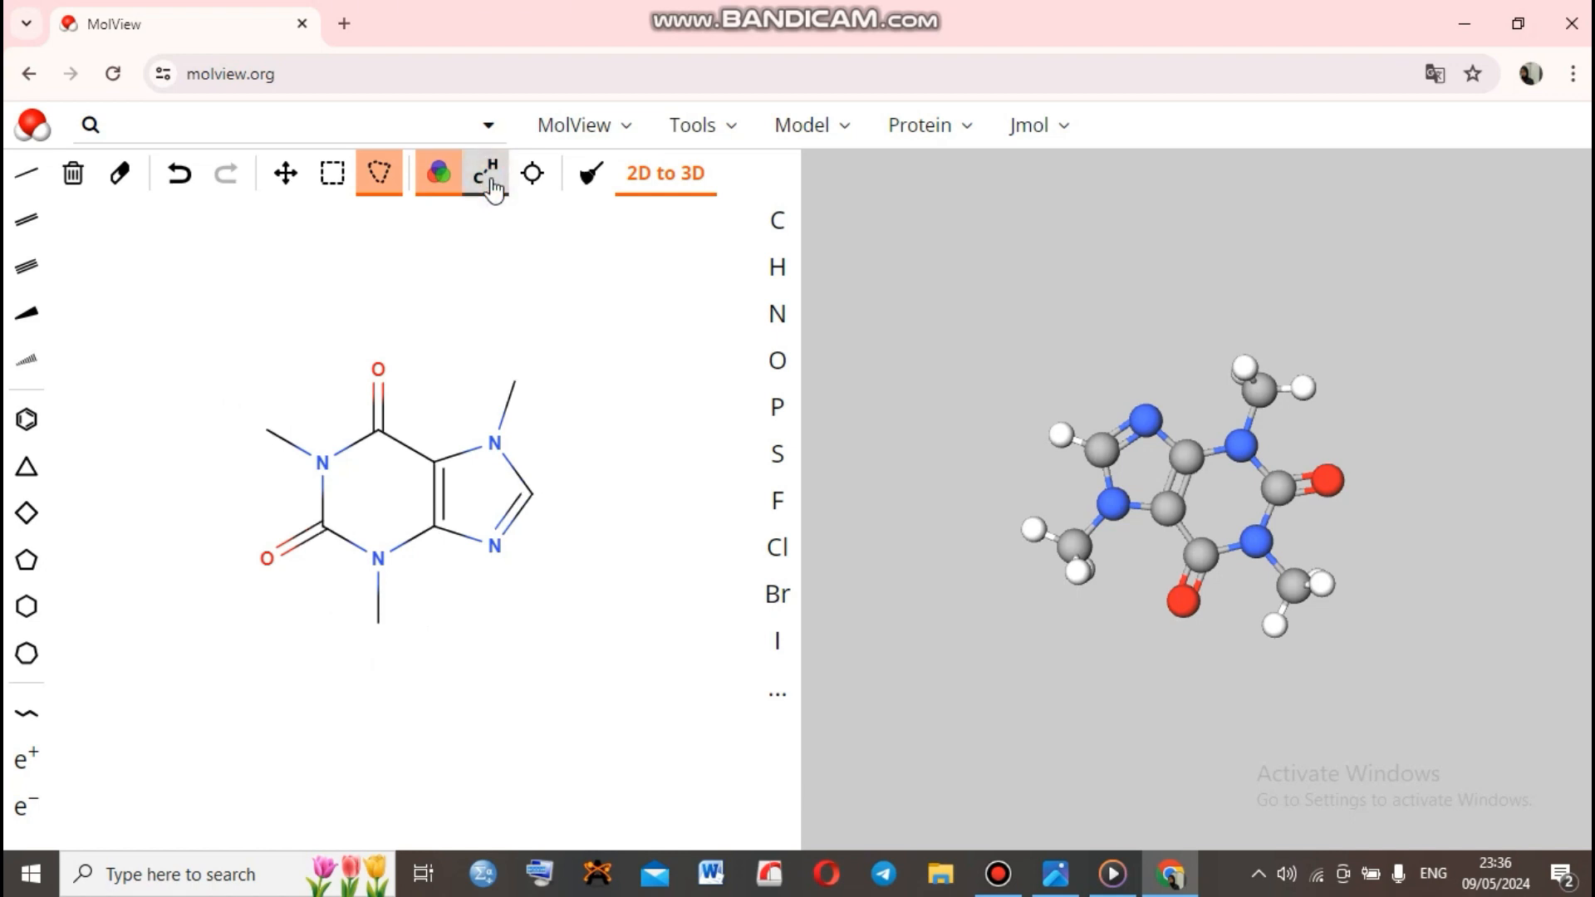
{"action": "left_click", "coordinate": [493, 187]}
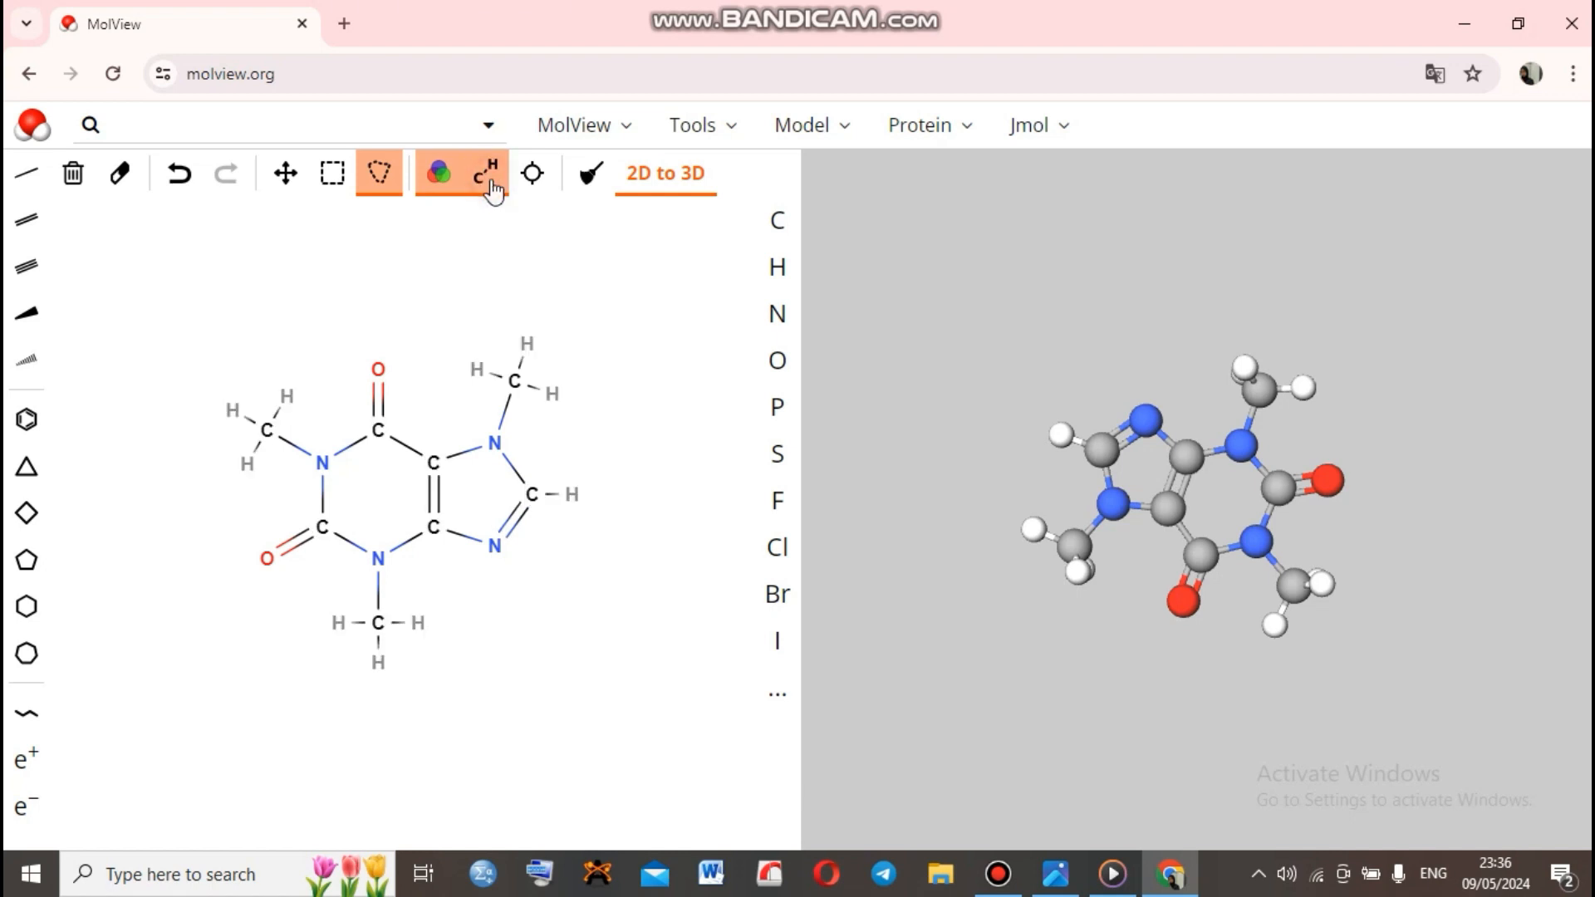
{"action": "left_click", "coordinate": [537, 186]}
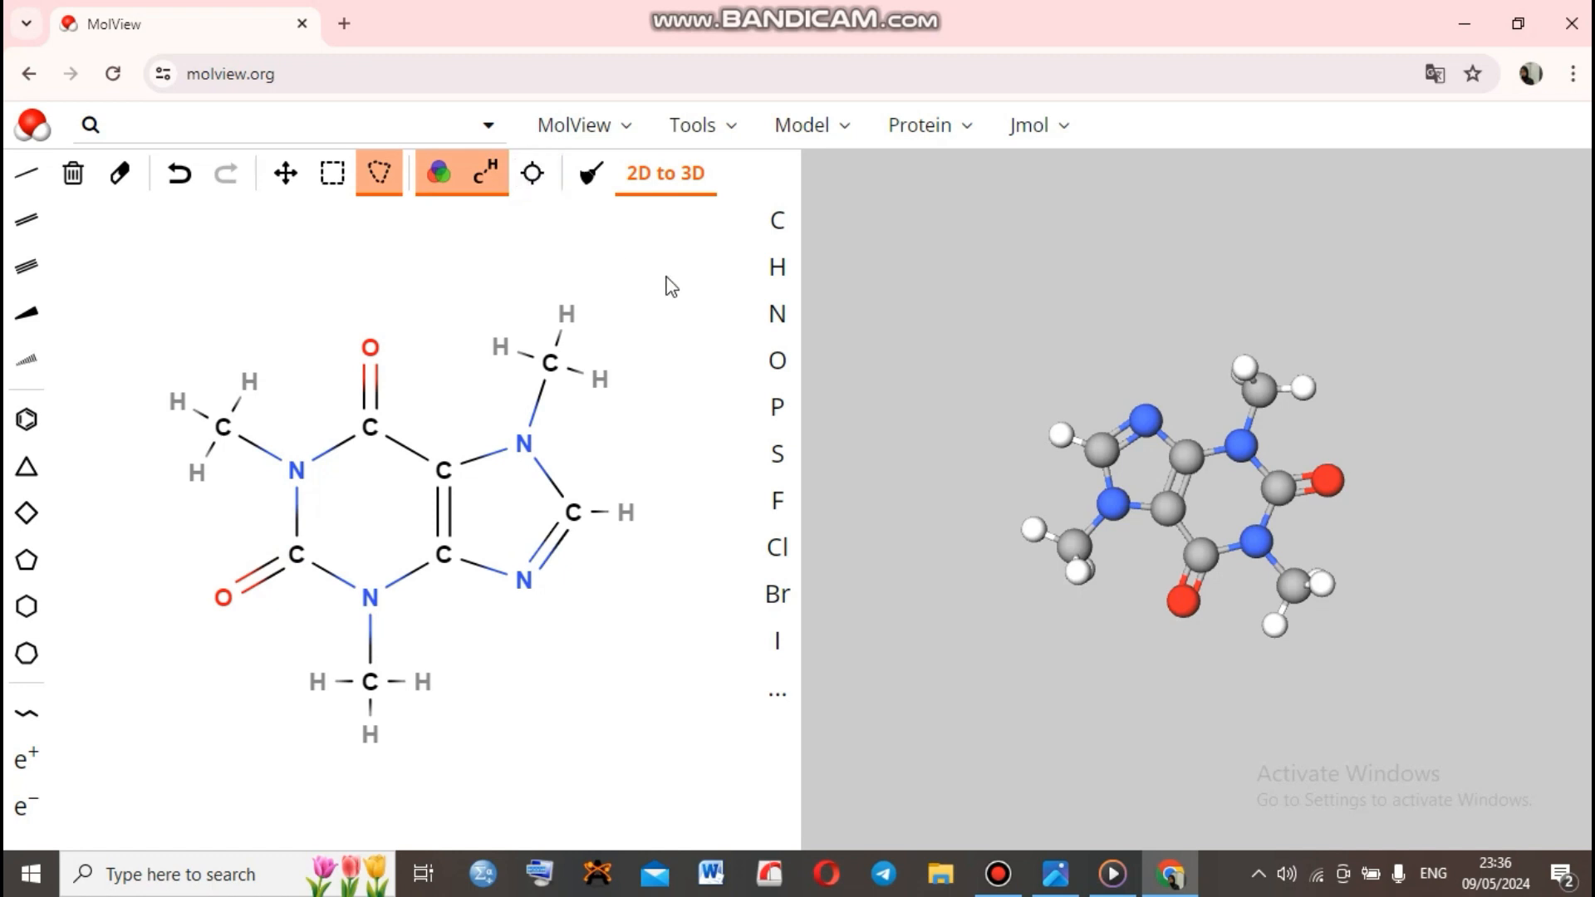
Open the molecule's information card and examine its description, formula, percent composition, systematic name and SMILES
{"action": "left_click", "coordinate": [617, 128]}
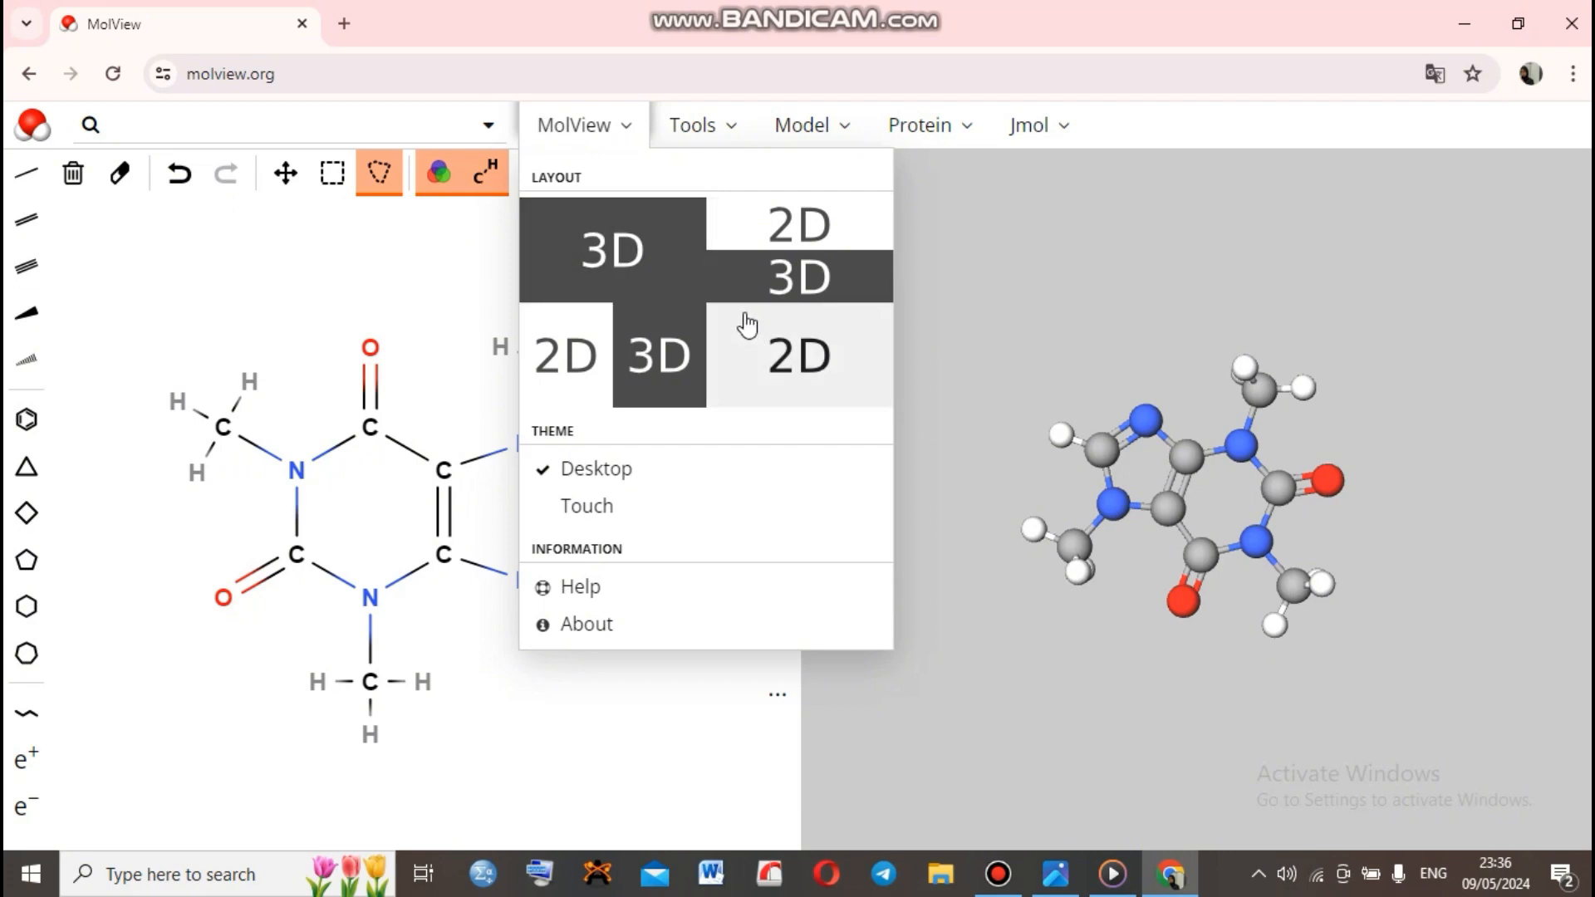
{"action": "left_click", "coordinate": [705, 139]}
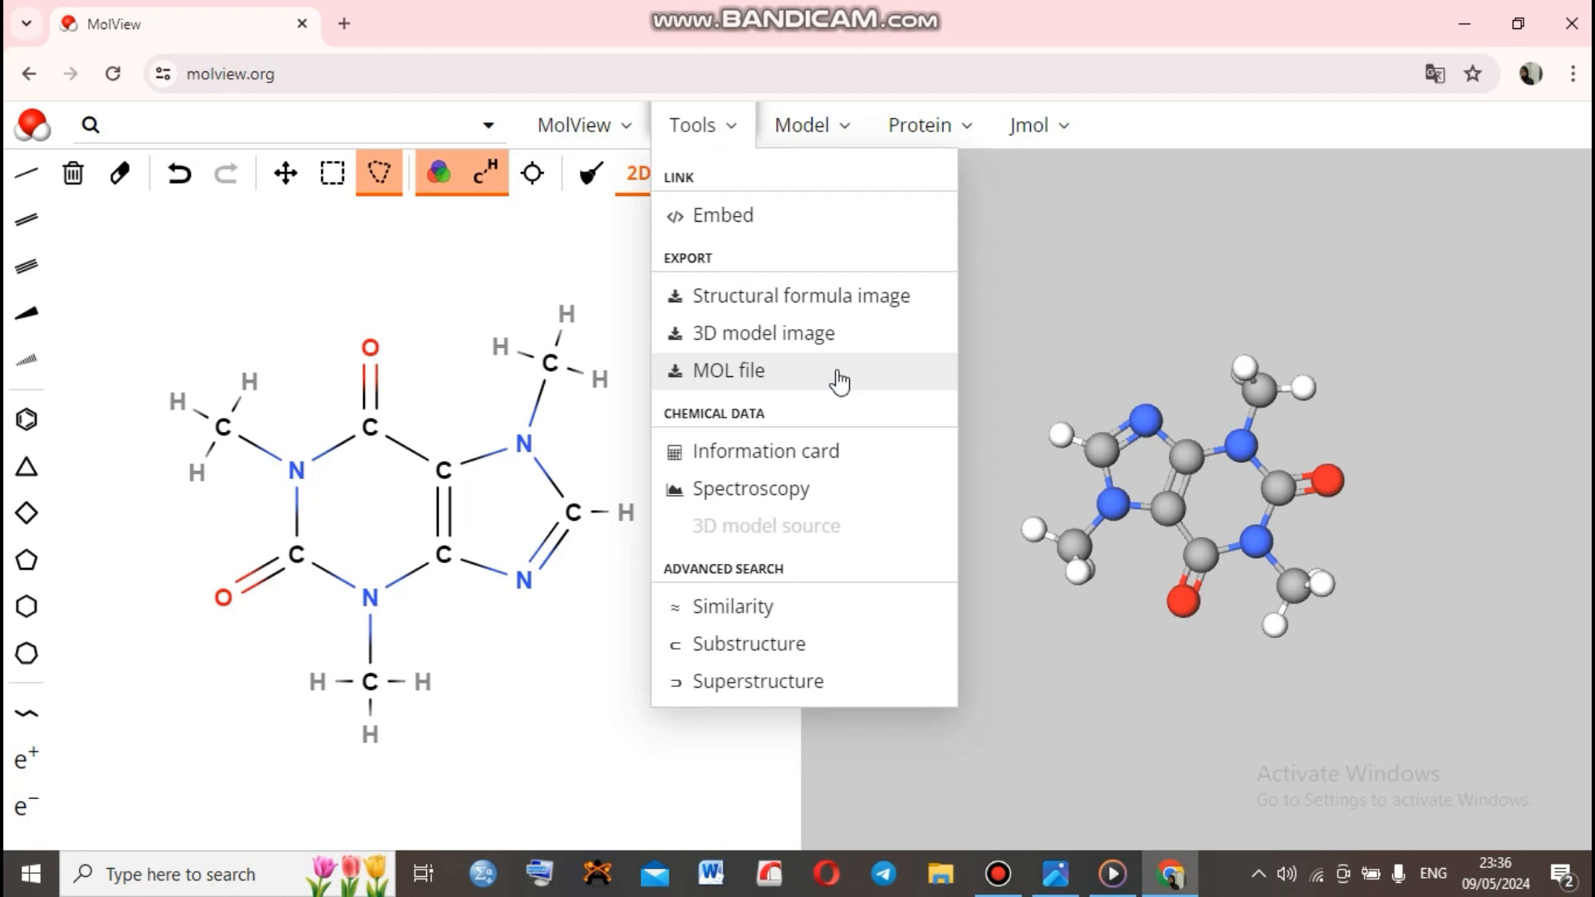
{"action": "left_click", "coordinate": [774, 456]}
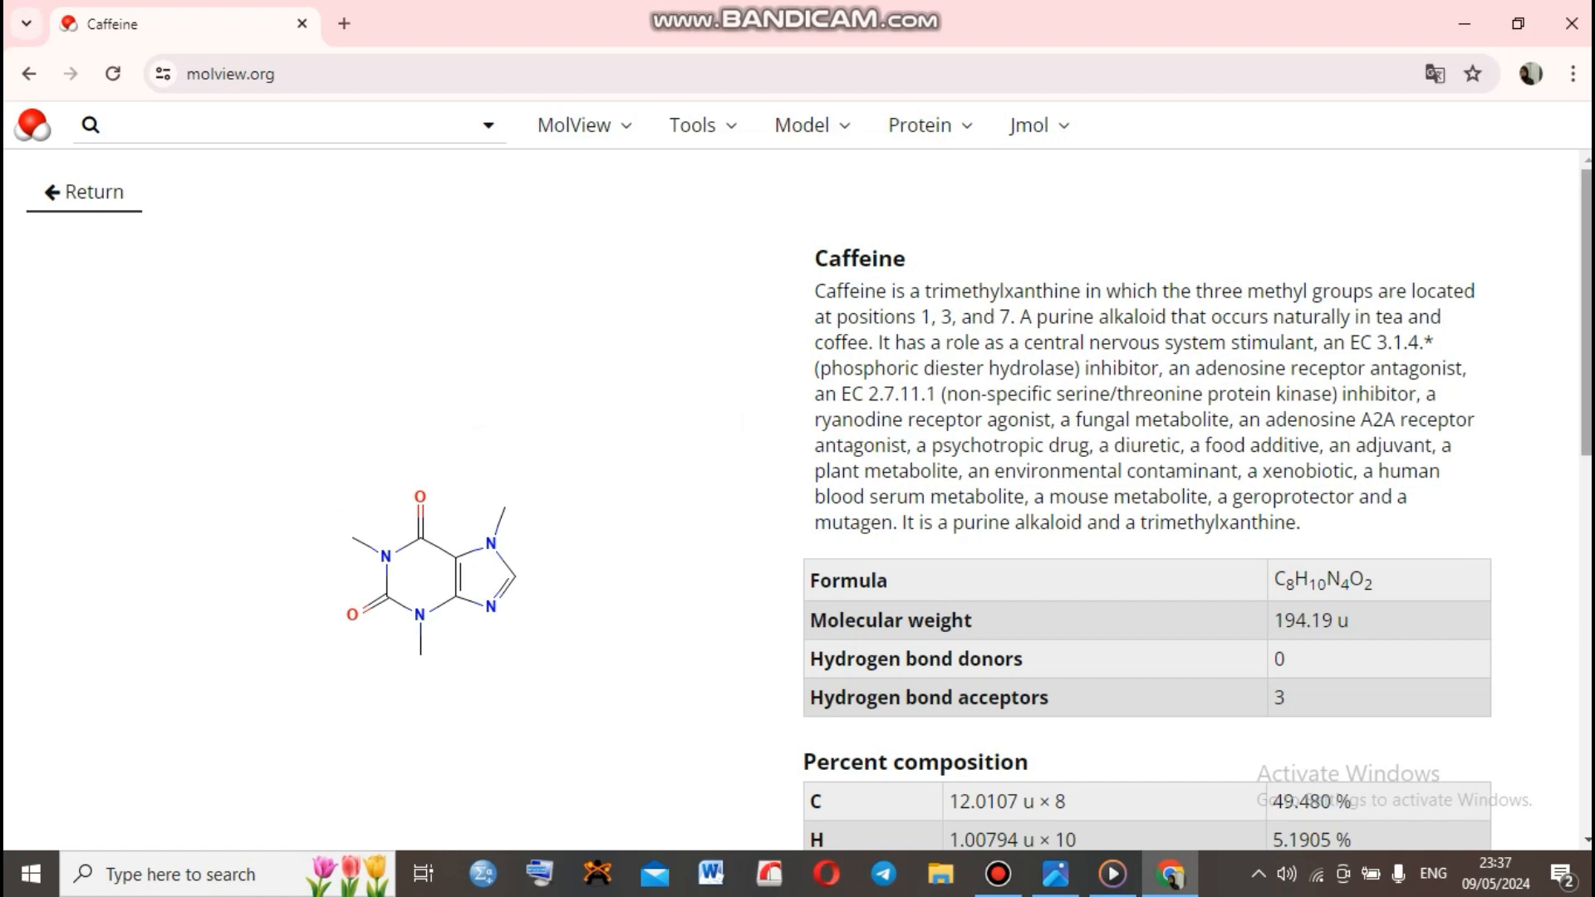
{"action": "scroll", "coordinate": [1586, 349], "scroll_direction": "down", "scroll_amount": 3}
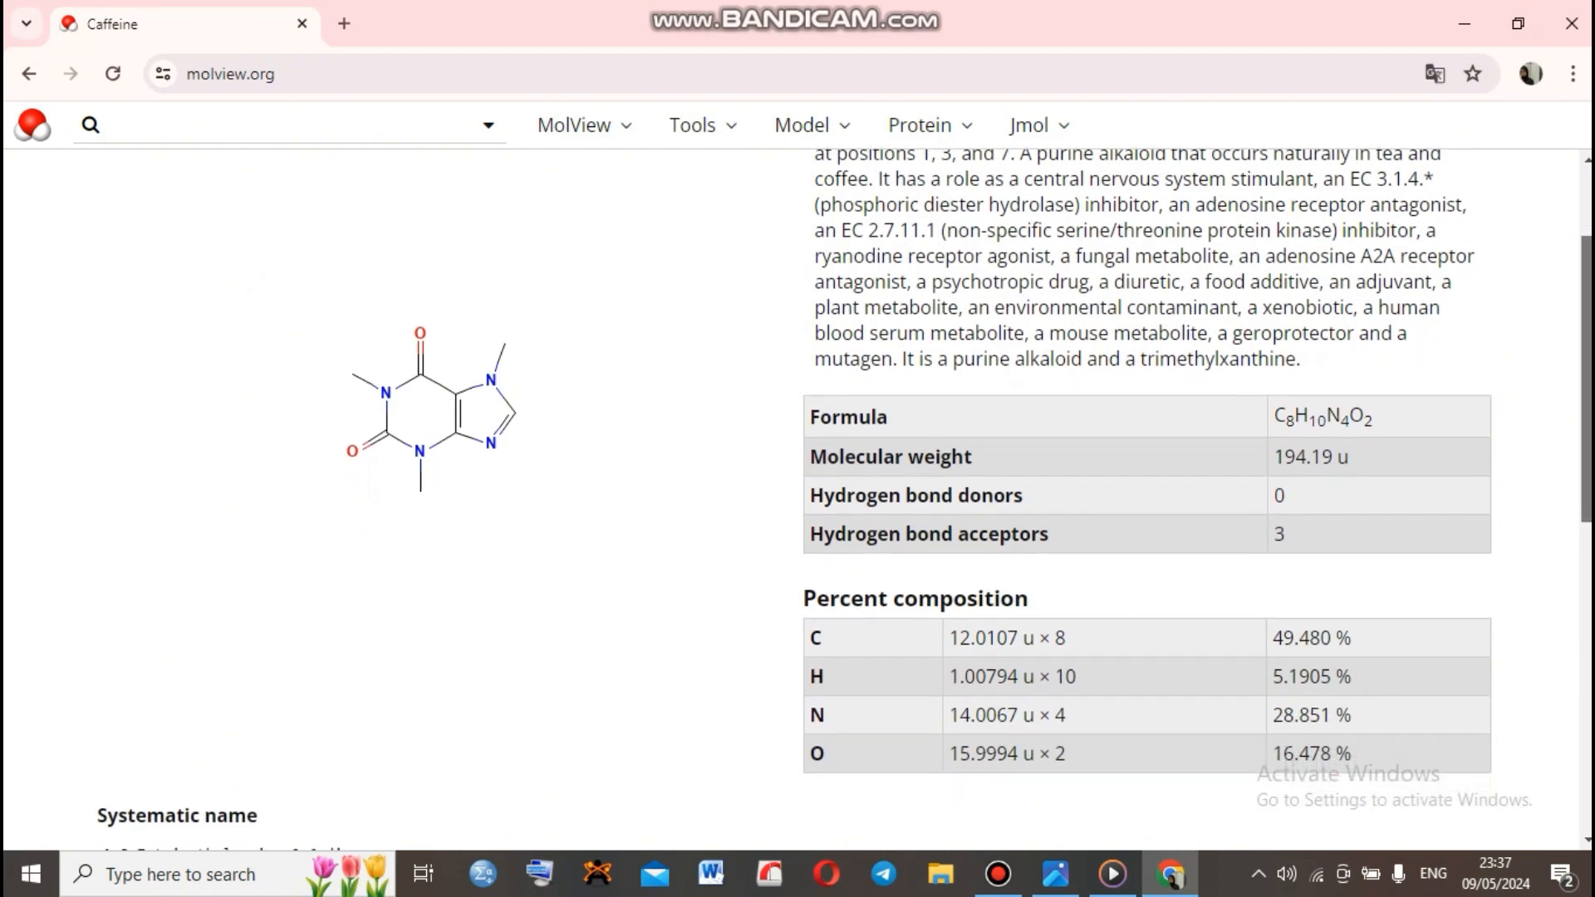
{"action": "scroll", "coordinate": [1529, 449], "scroll_direction": "down", "scroll_amount": 2}
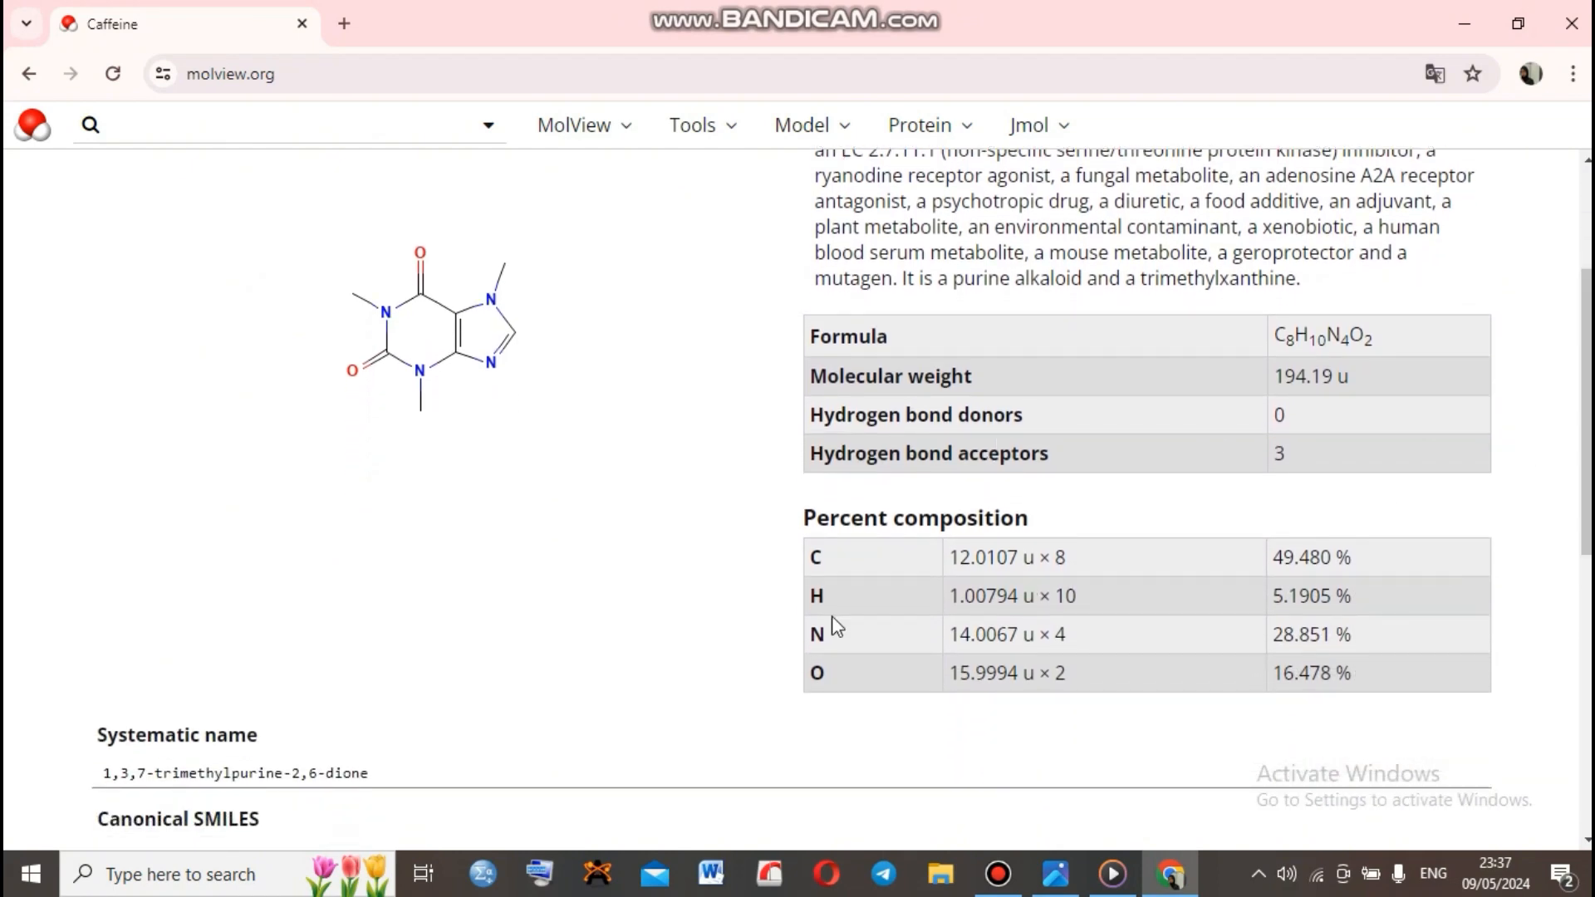
{"action": "scroll", "coordinate": [1586, 415], "scroll_direction": "down", "scroll_amount": 4}
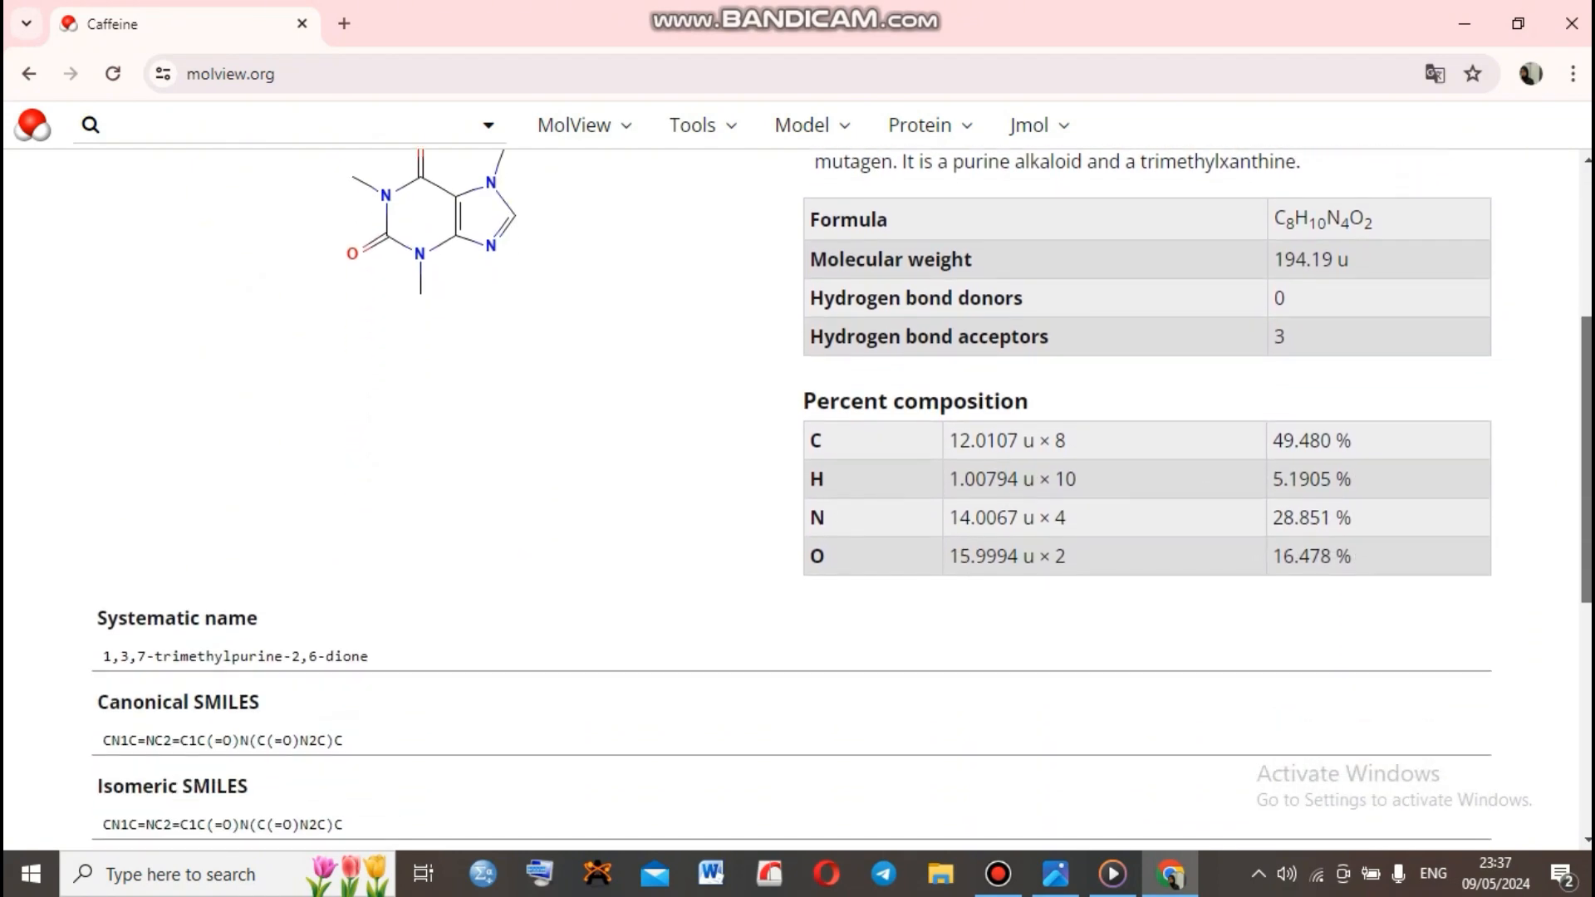
{"action": "scroll", "coordinate": [1586, 415], "scroll_direction": "up", "scroll_amount": 7}
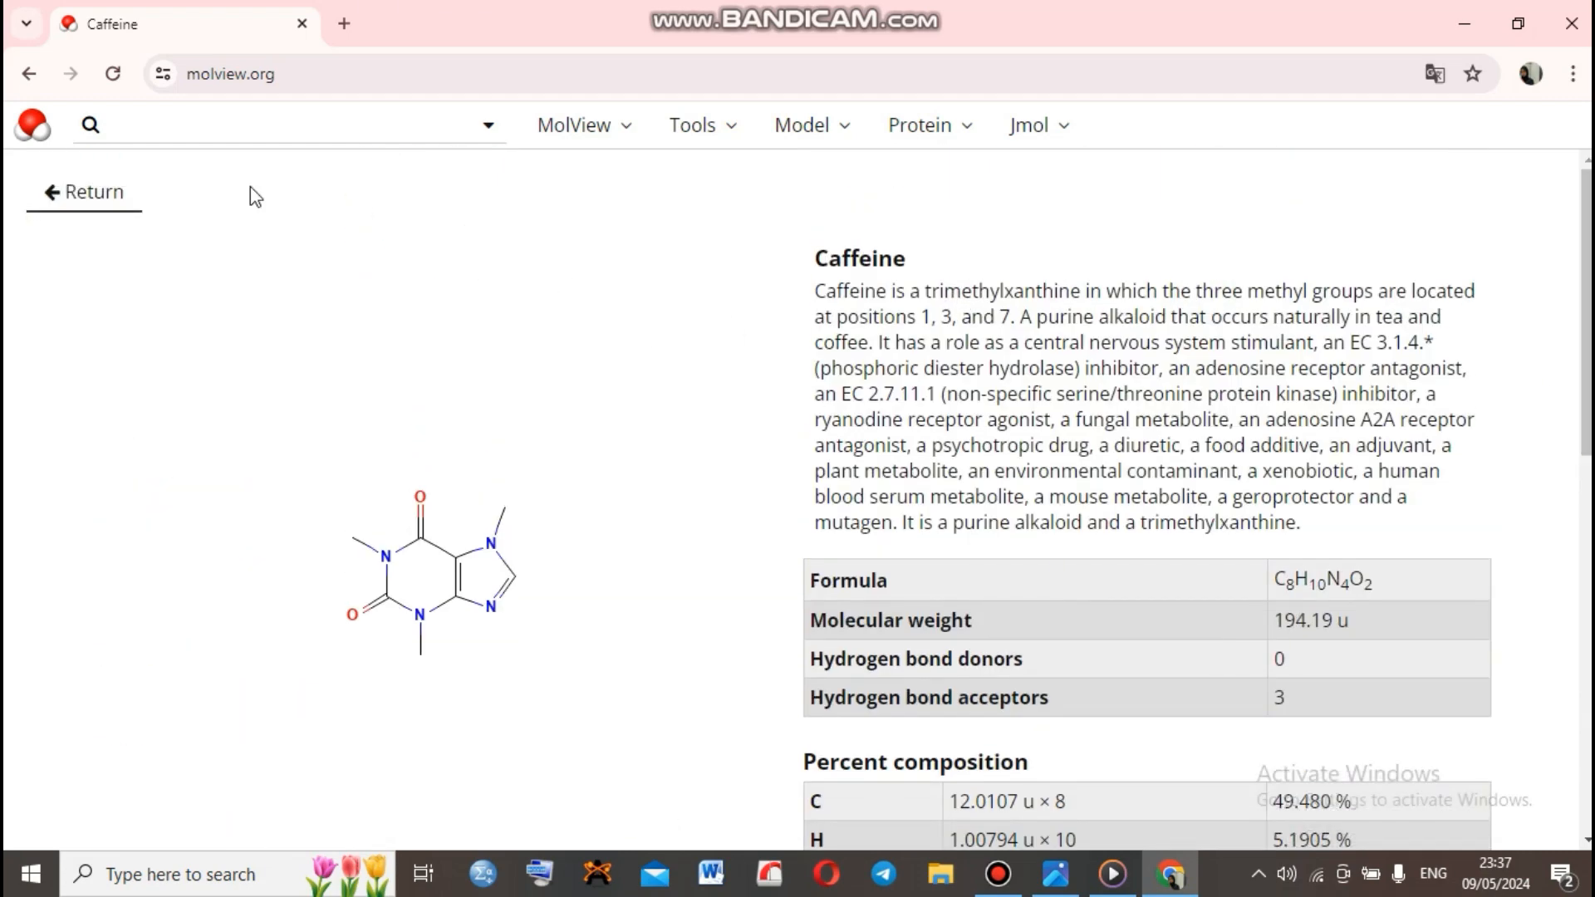
Leave the information card and display caffeine's mass spectrum in the spectroscopy view
{"action": "left_click", "coordinate": [70, 192]}
{"action": "left_click", "coordinate": [704, 124]}
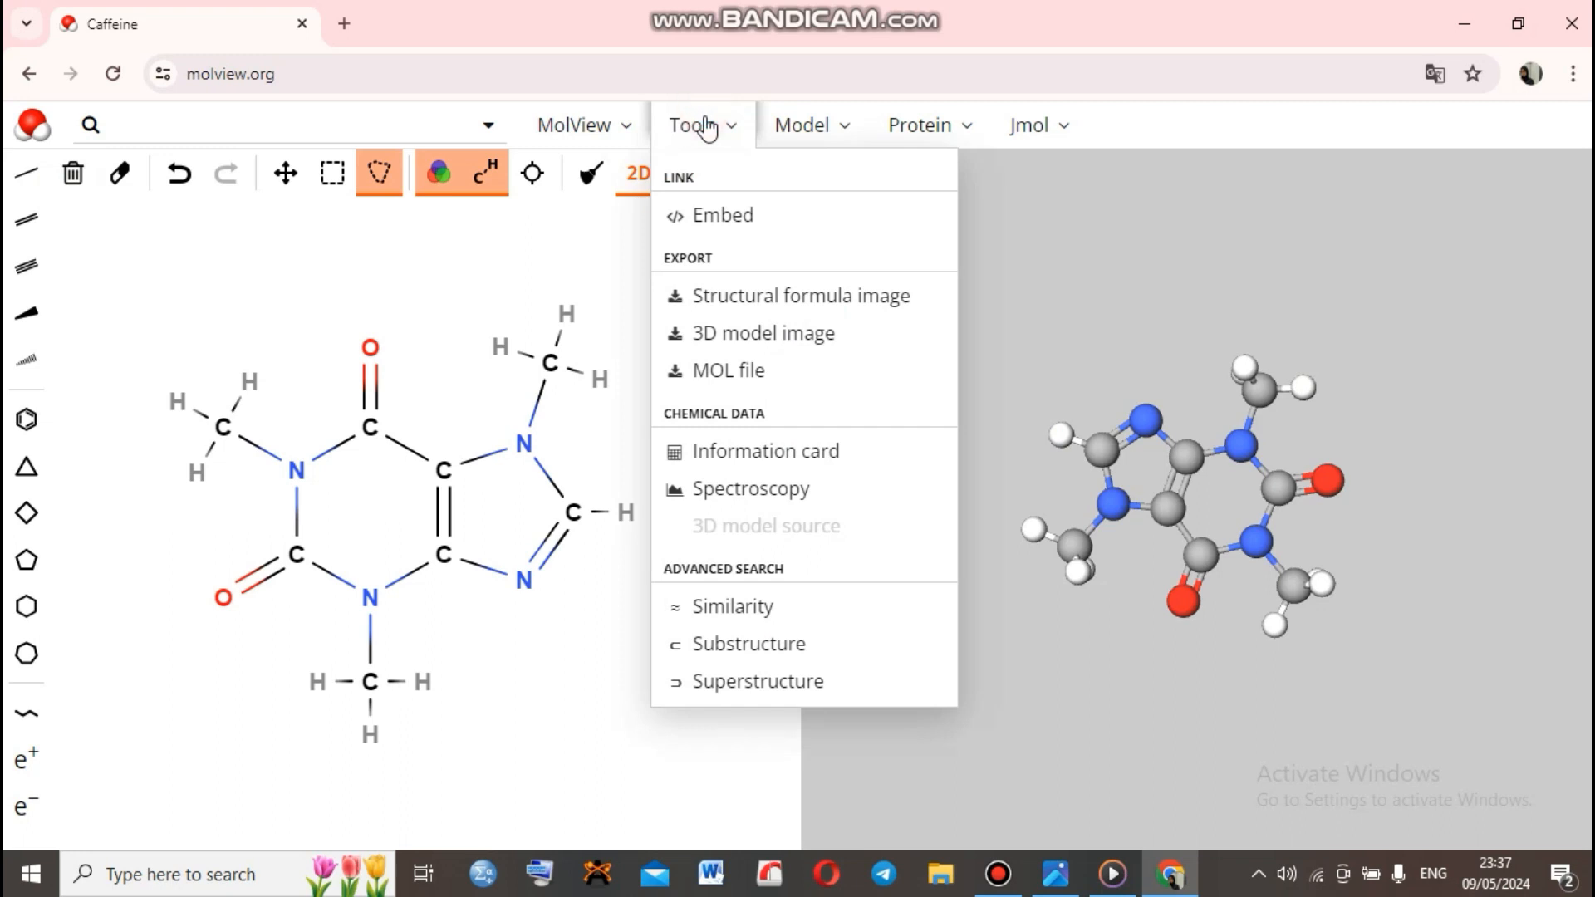
{"action": "left_click", "coordinate": [773, 502]}
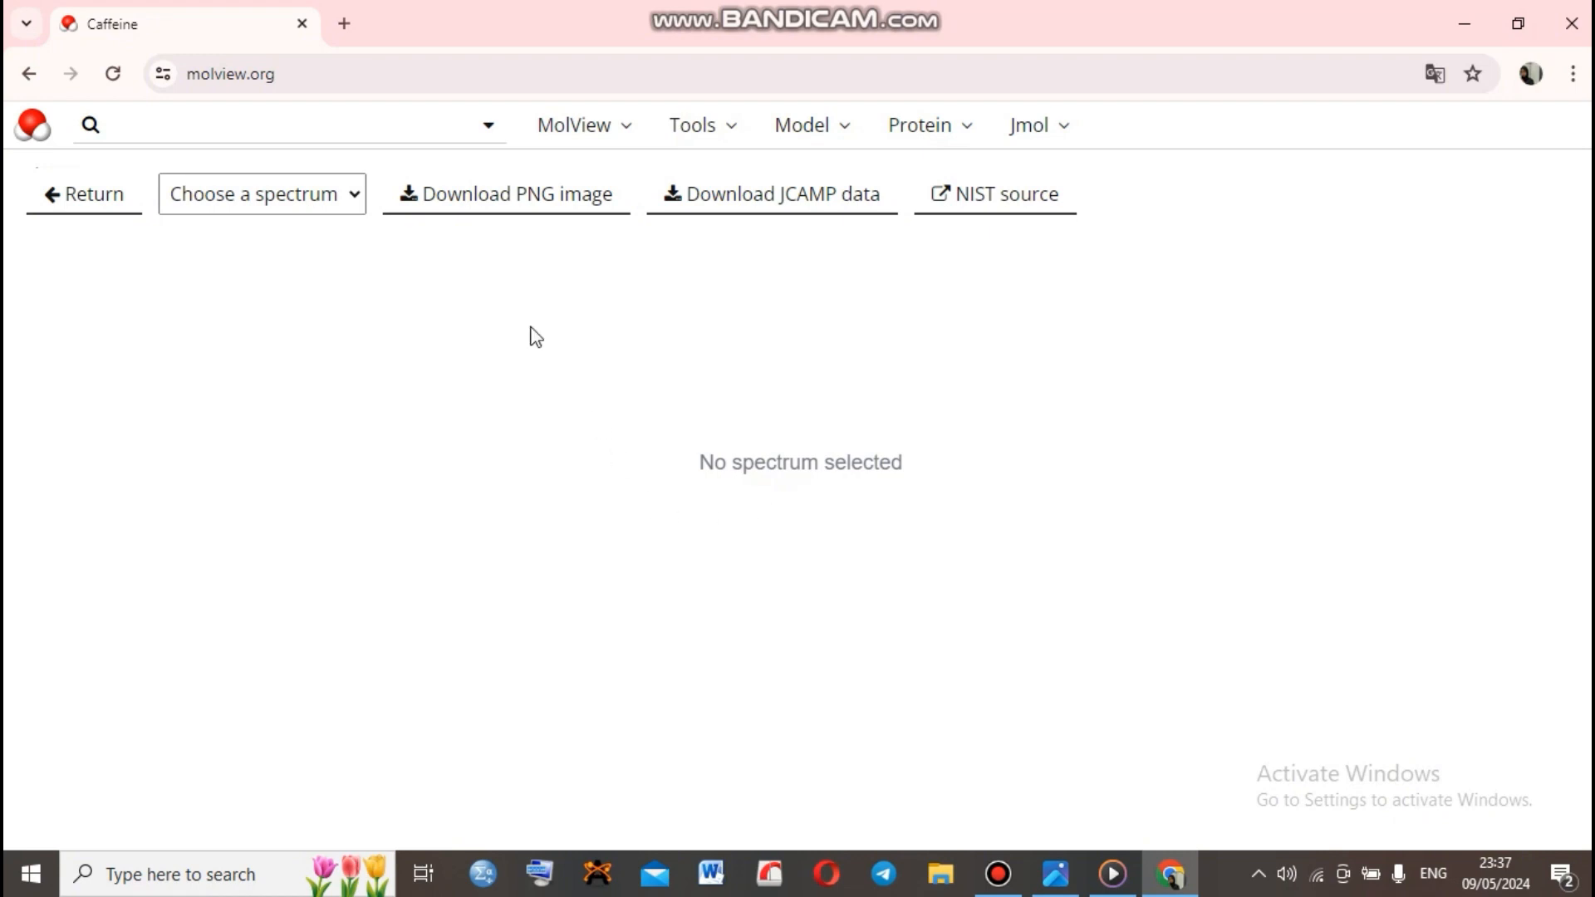
{"action": "left_click", "coordinate": [353, 198]}
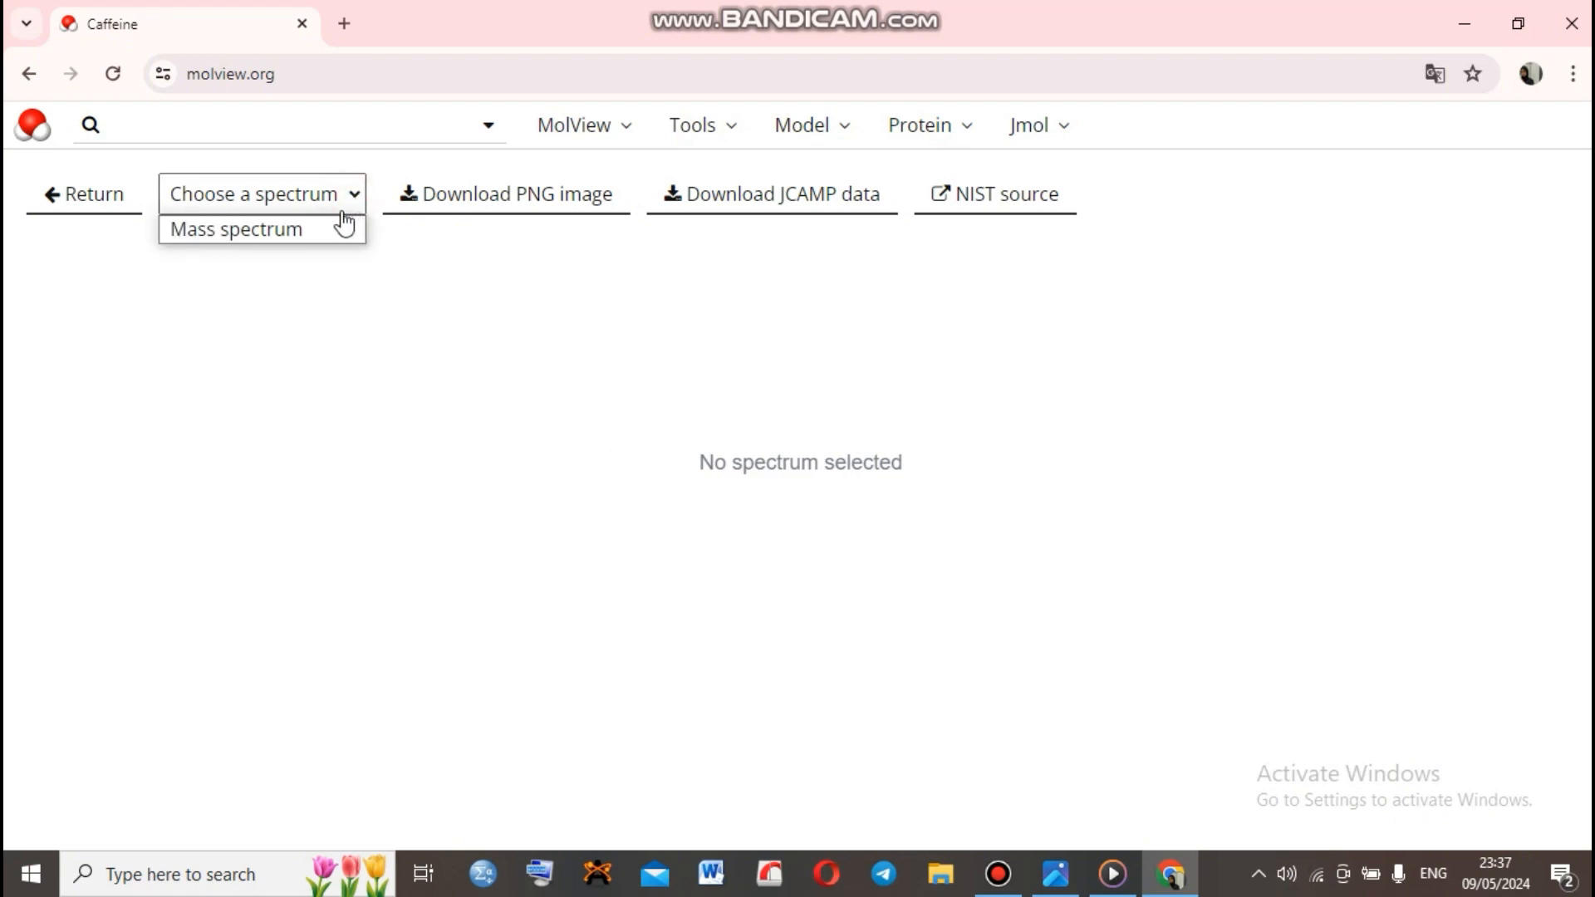
{"action": "left_click", "coordinate": [308, 238]}
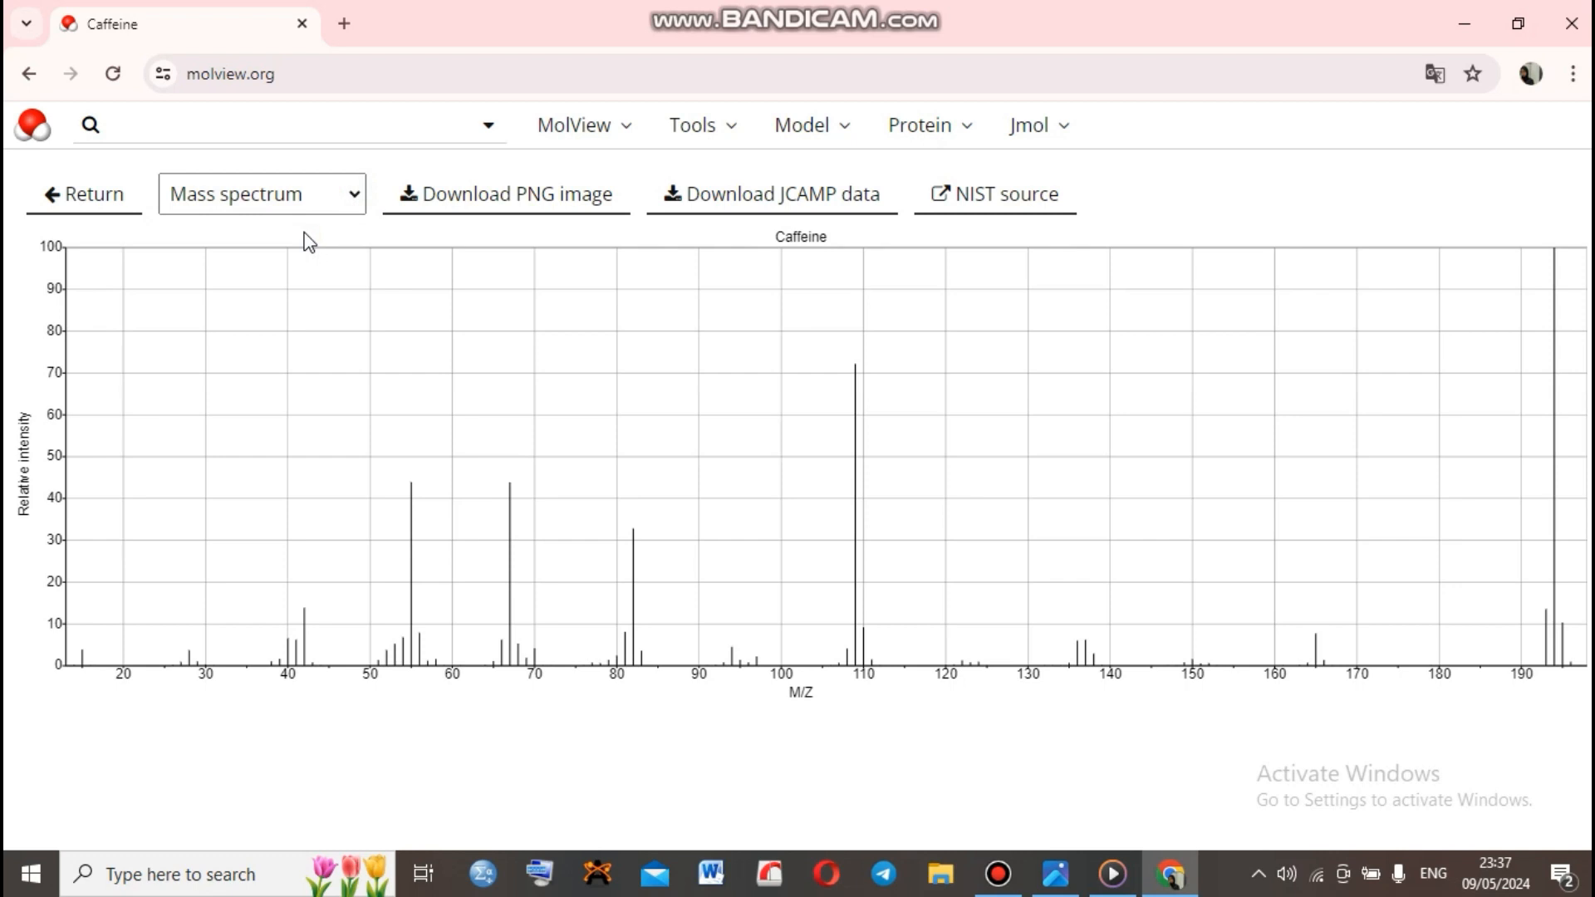
Download the mass spectrum as a PNG image, view the file in the image viewer, and return to the MolView sketch
{"action": "left_click", "coordinate": [502, 203]}
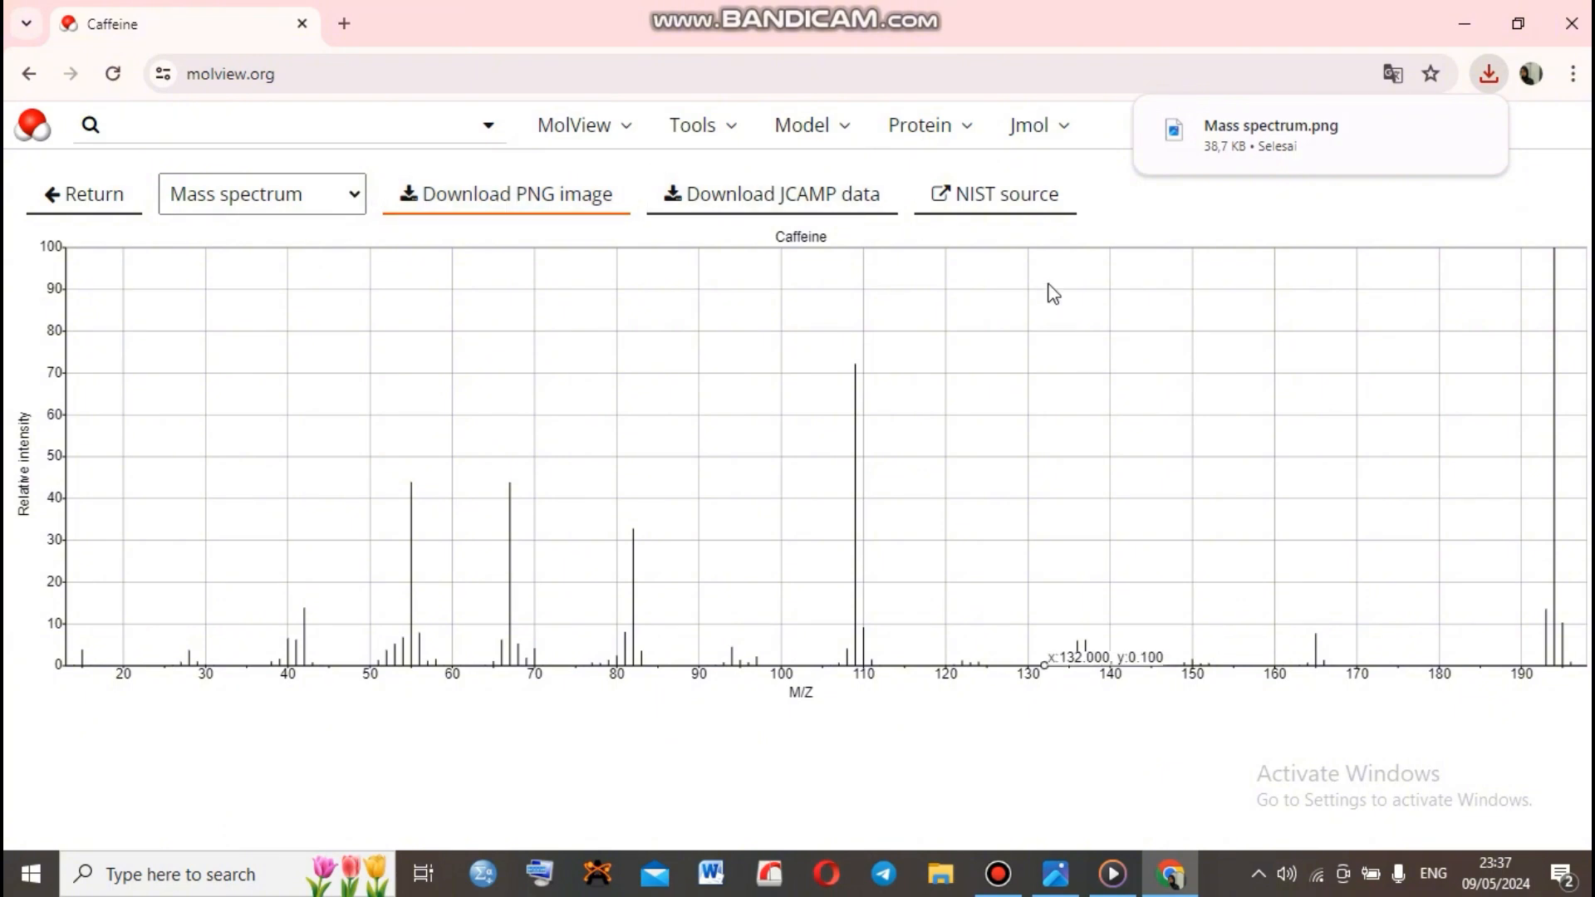
{"action": "left_click", "coordinate": [1305, 125]}
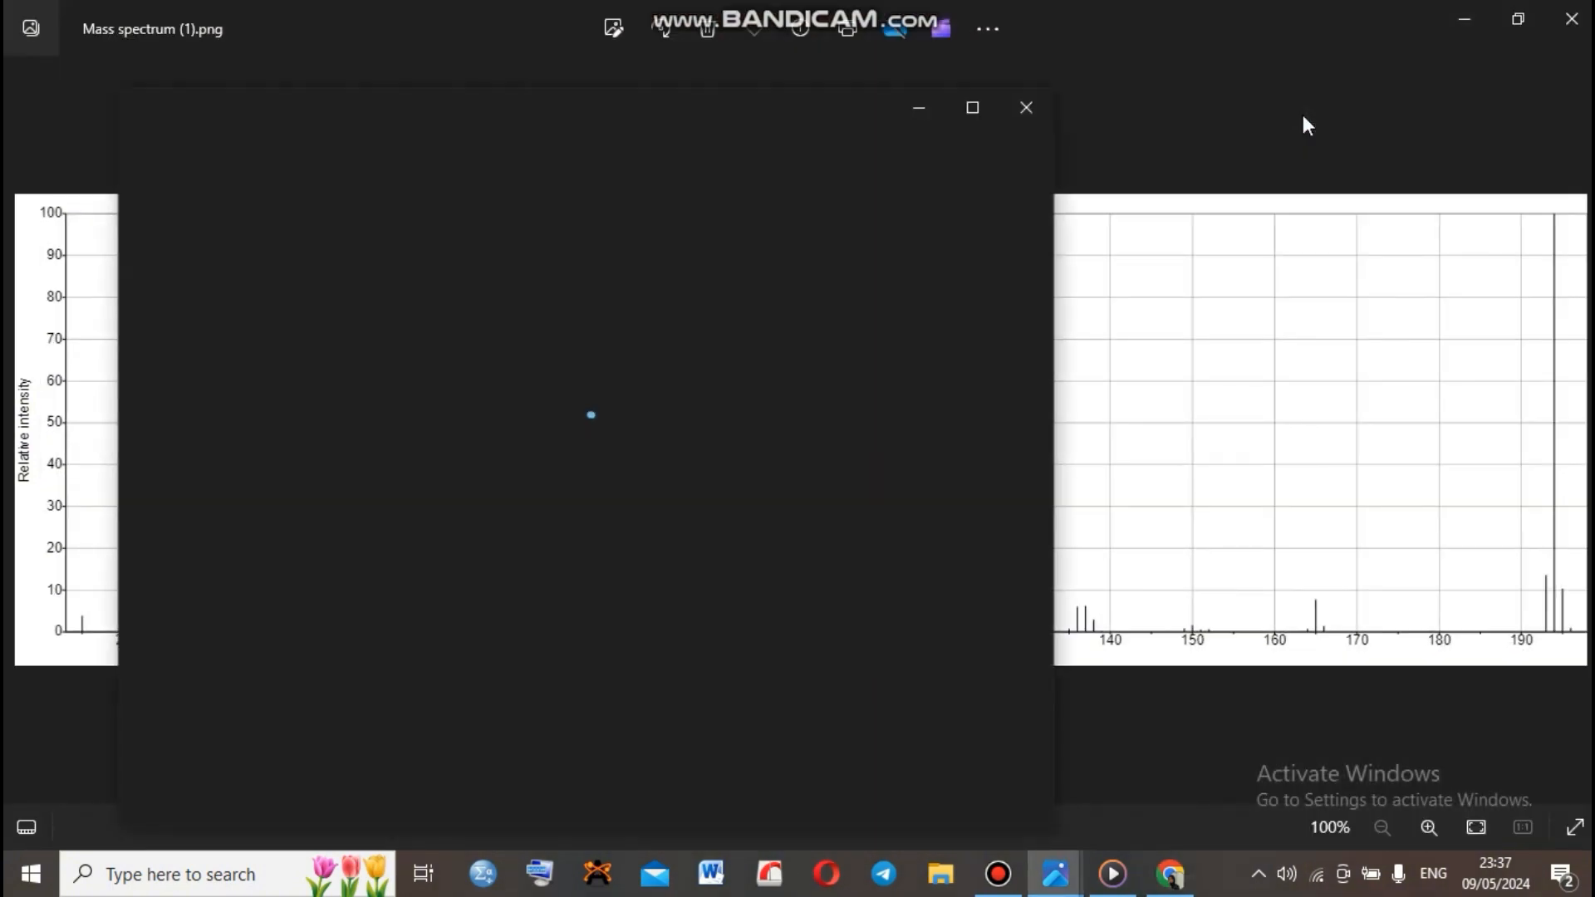
{"action": "left_click", "coordinate": [975, 107]}
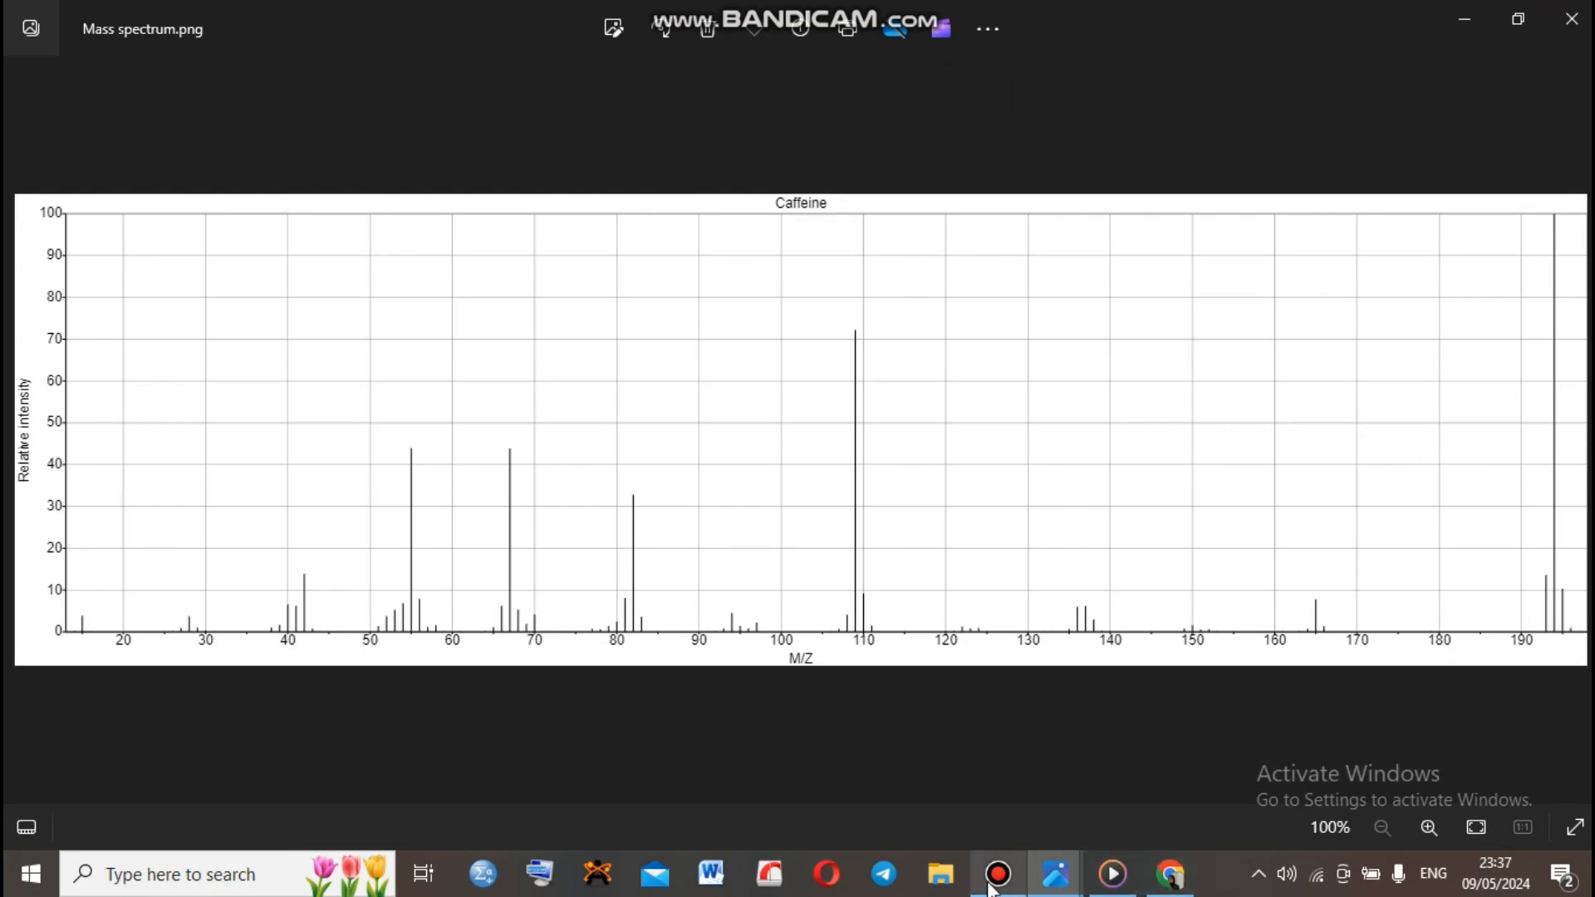
{"action": "left_click", "coordinate": [1170, 873]}
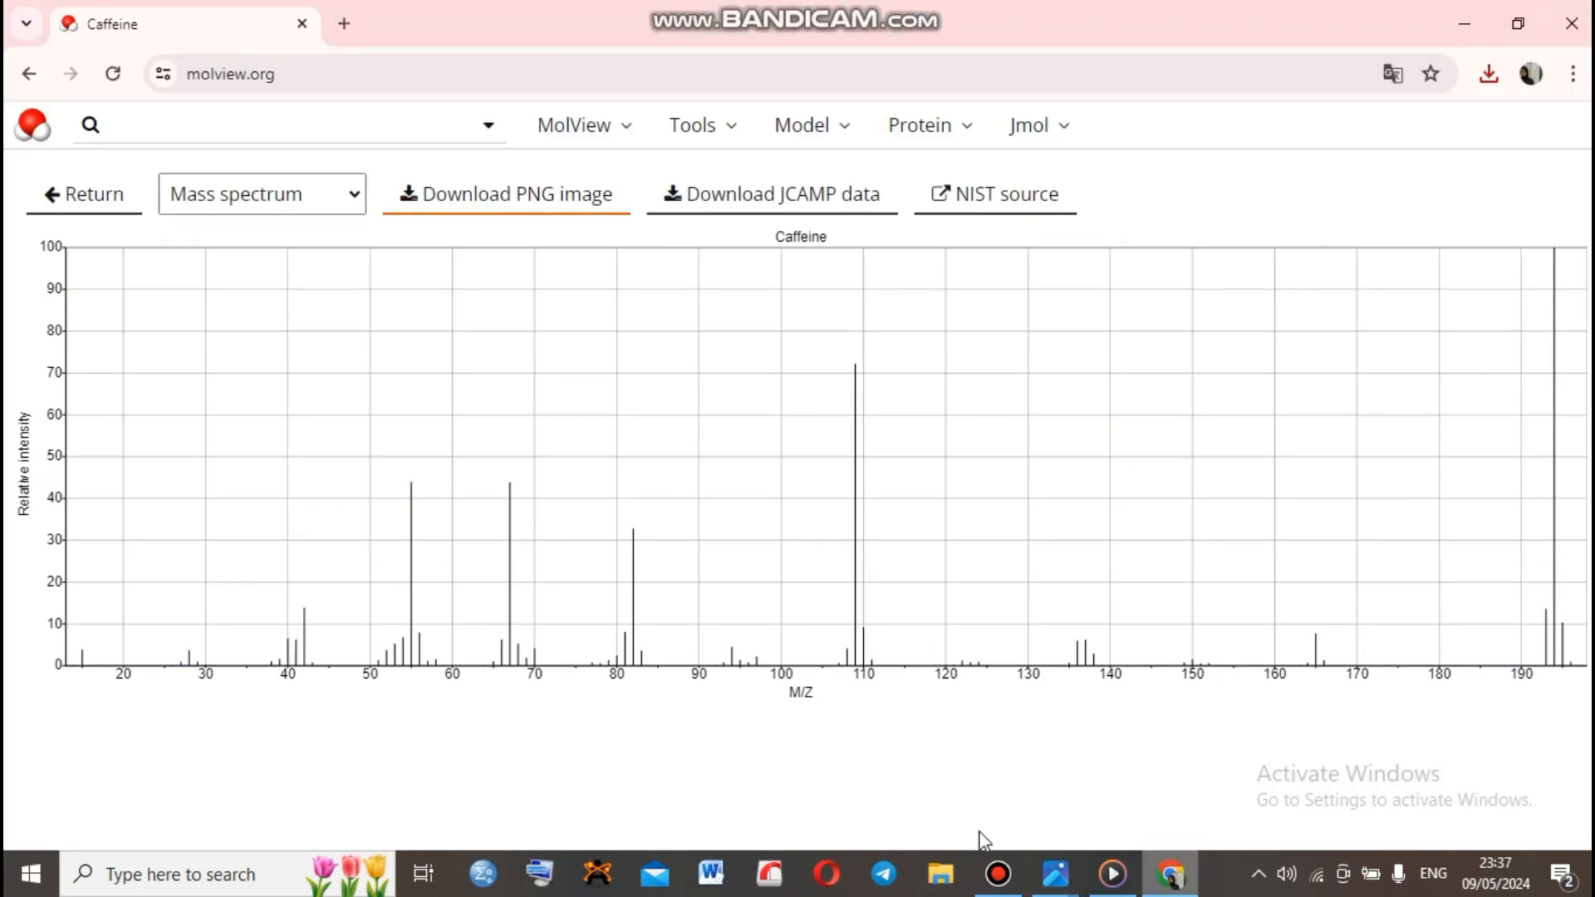
{"action": "left_click", "coordinate": [101, 199]}
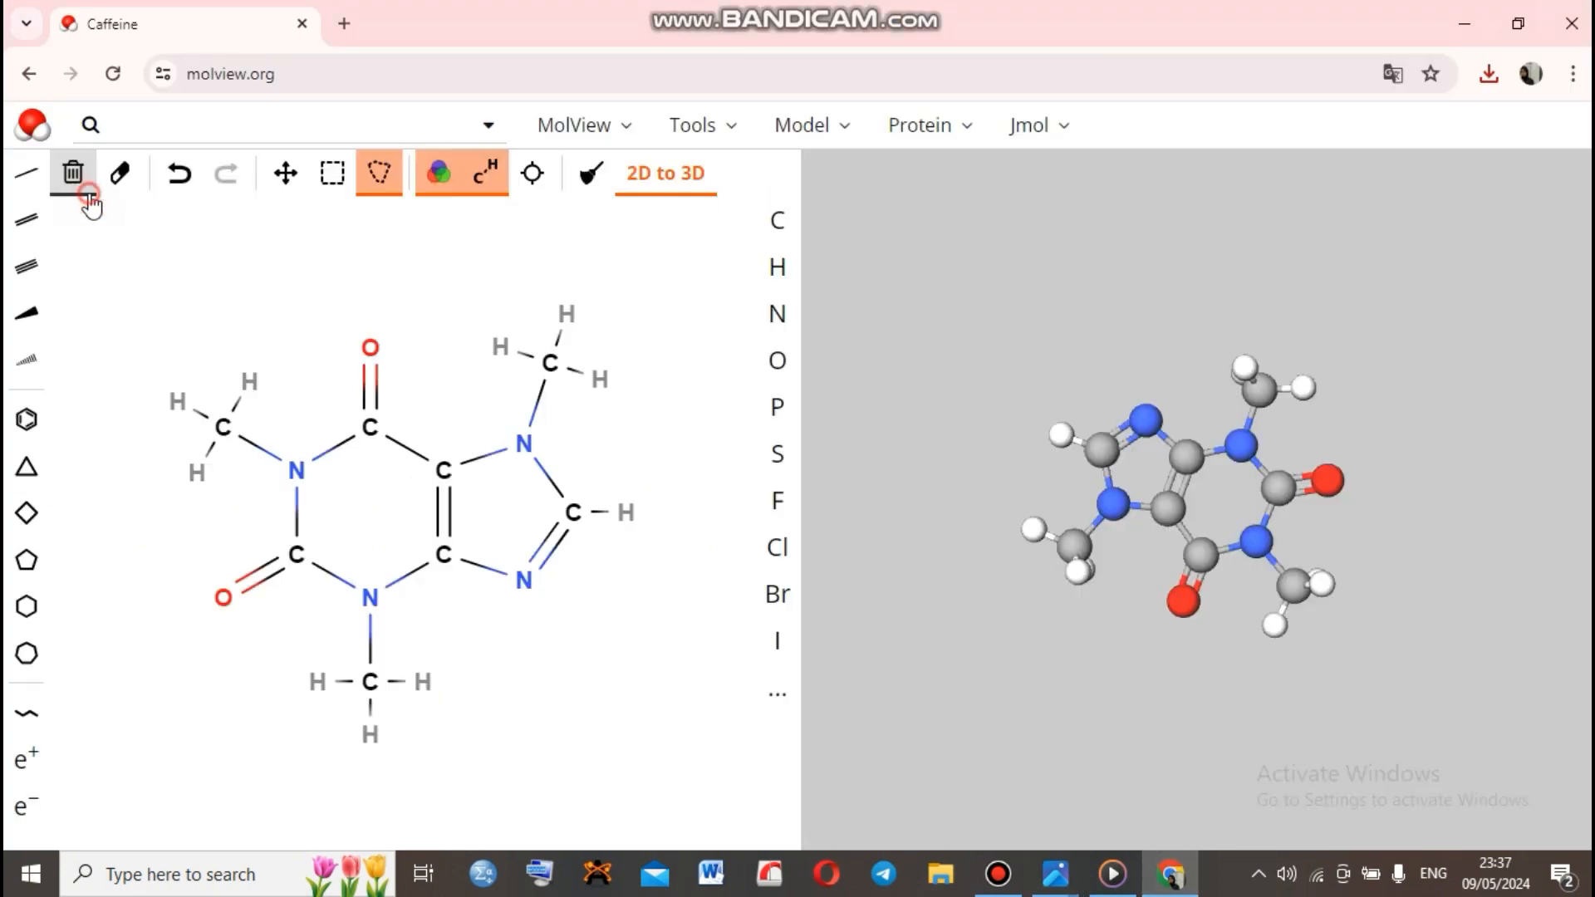
Run a similarity search on the caffeine structure, browse the similar compounds, and return to the sketch
{"action": "left_click", "coordinate": [811, 125]}
{"action": "left_click", "coordinate": [721, 126]}
{"action": "left_click", "coordinate": [716, 133]}
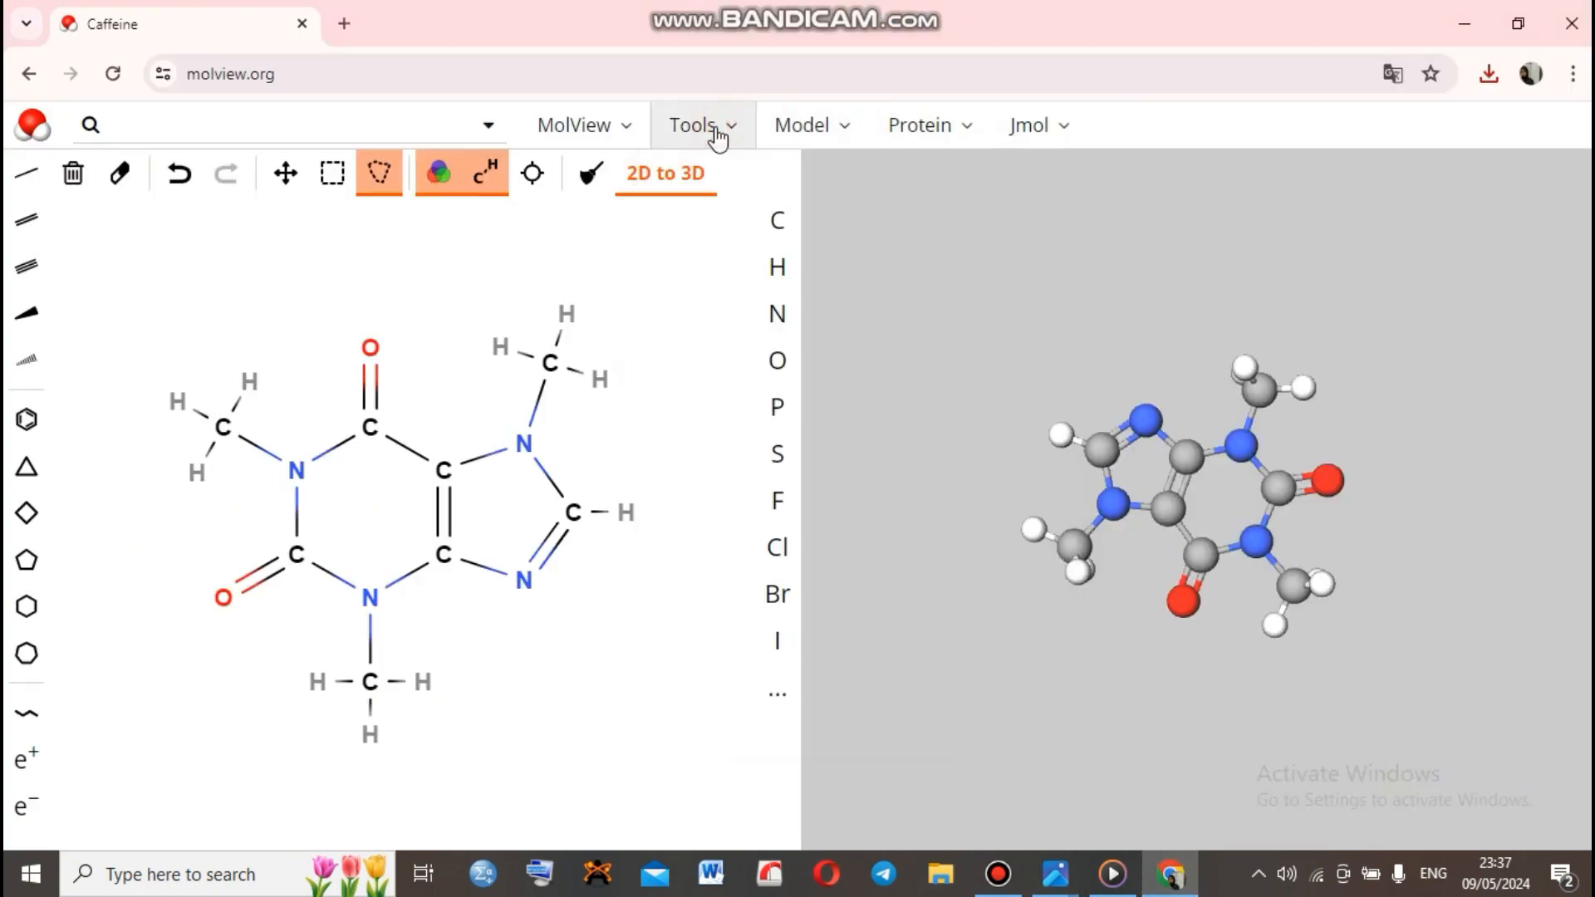
{"action": "left_click", "coordinate": [714, 132]}
{"action": "left_click", "coordinate": [774, 131]}
{"action": "left_click", "coordinate": [723, 137]}
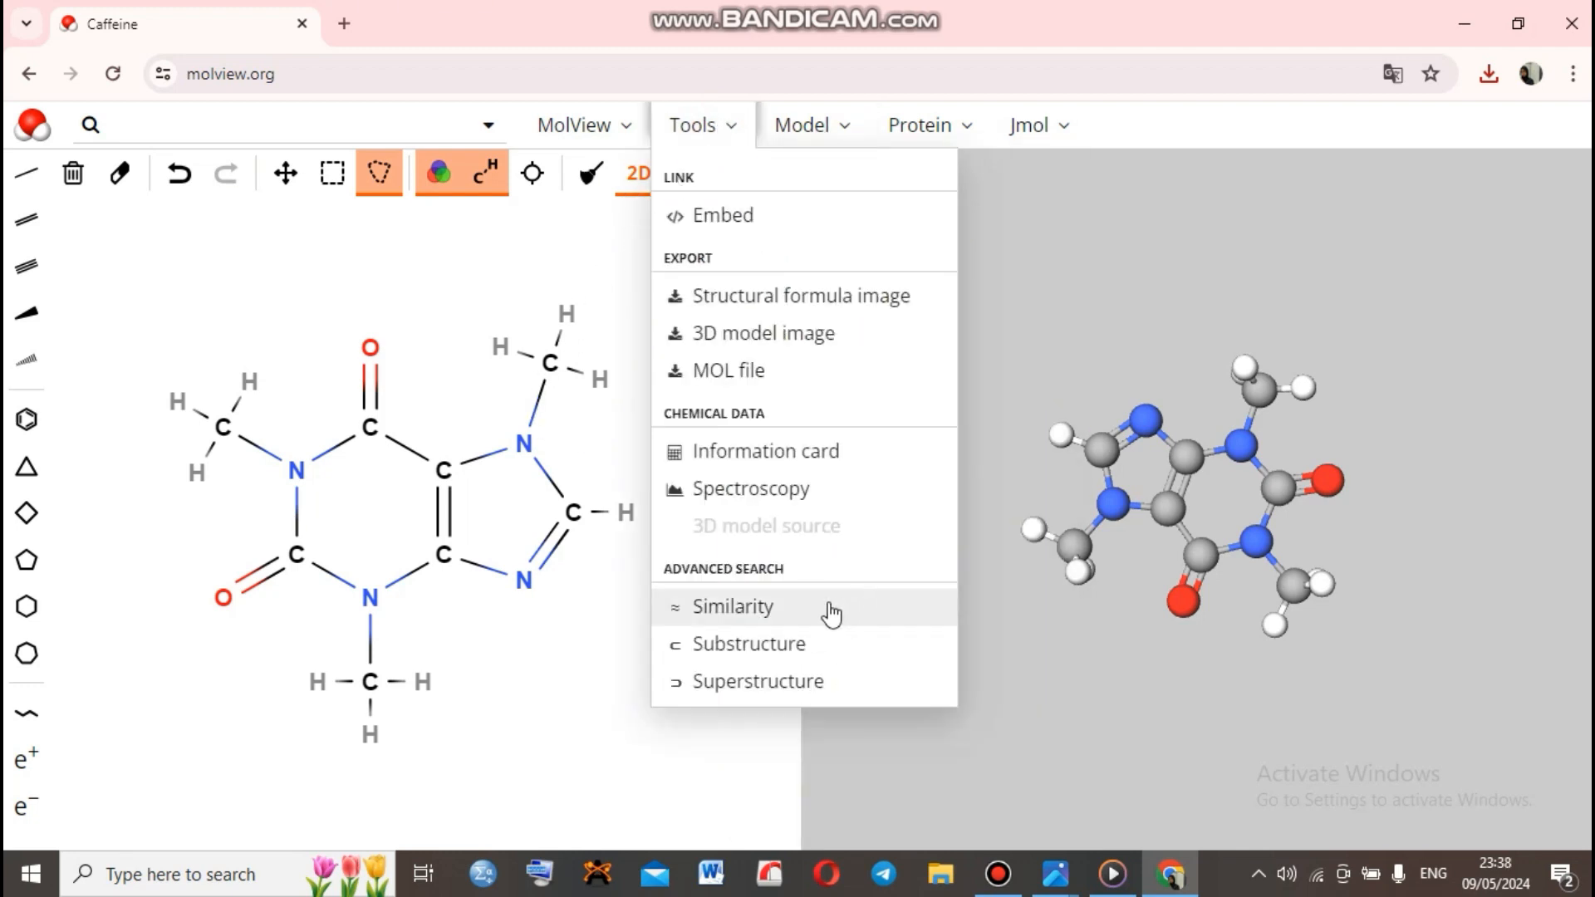
{"action": "left_click", "coordinate": [791, 615]}
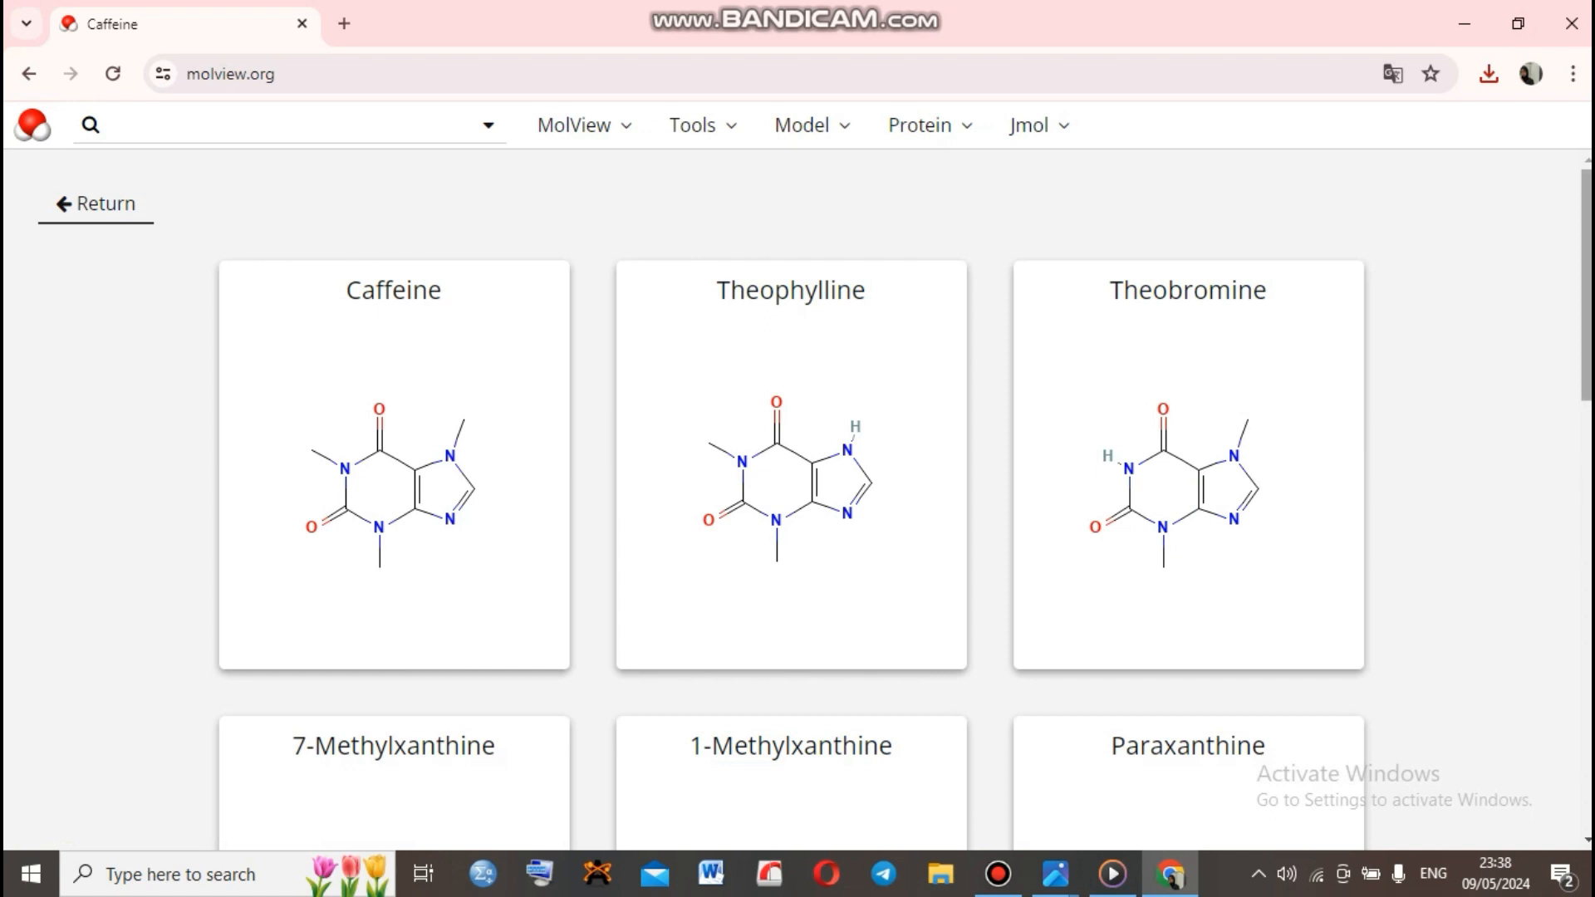
{"action": "left_click_drag", "start_coordinate": [1586, 301], "coordinate": [1572, 239]}
{"action": "left_click", "coordinate": [98, 208]}
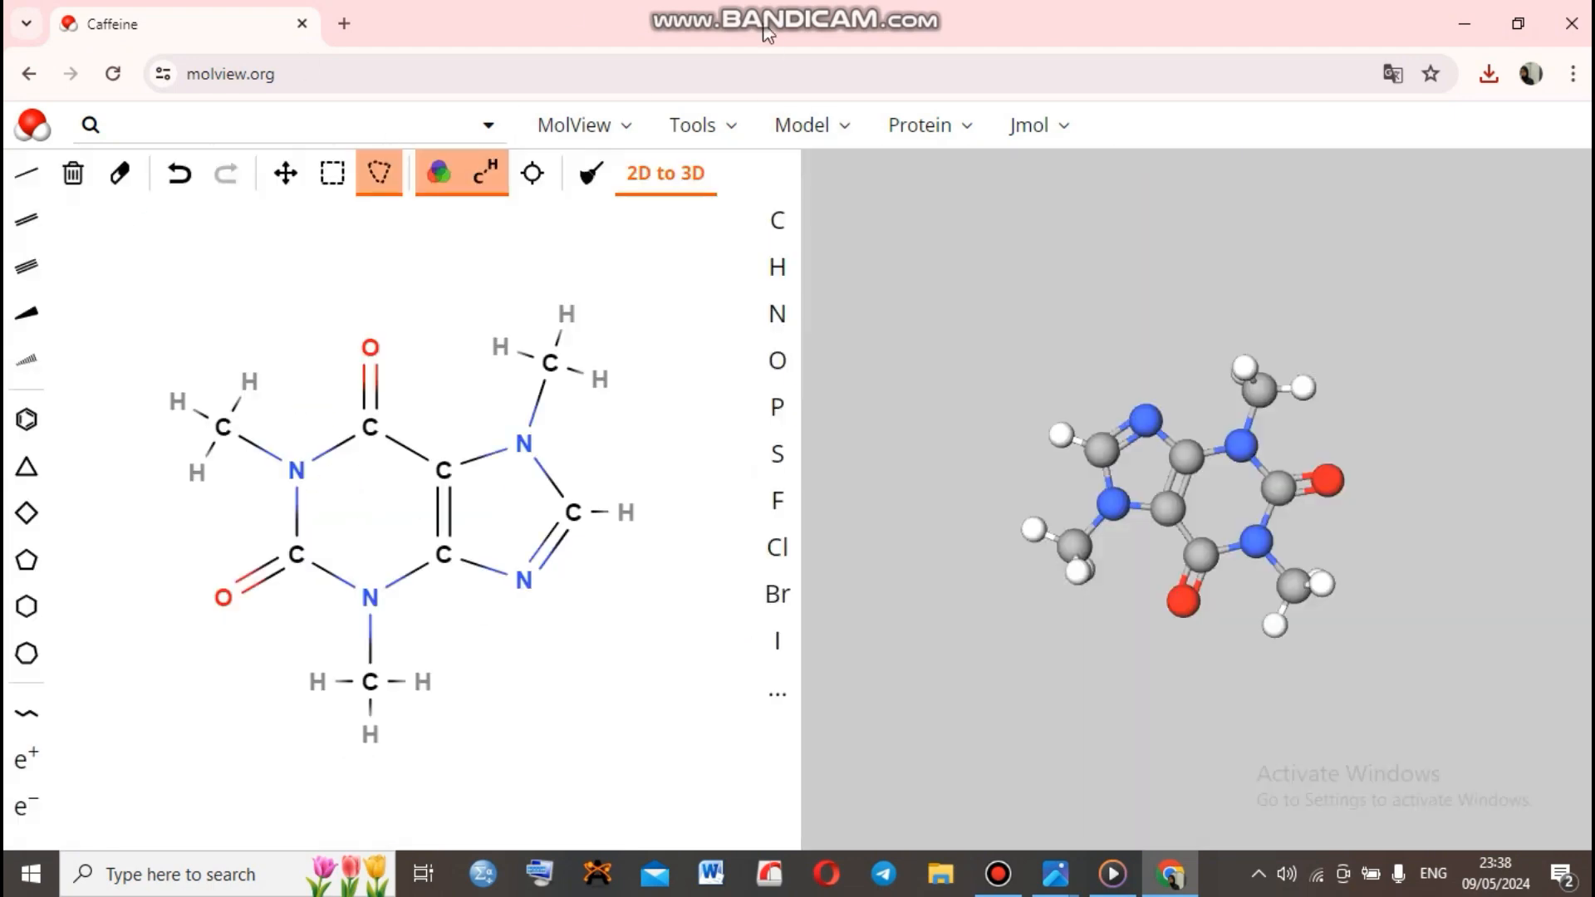
Show the 3D caffeine model in the Stick representation and in the van der Waals Spheres representation
{"action": "left_click", "coordinate": [829, 151]}
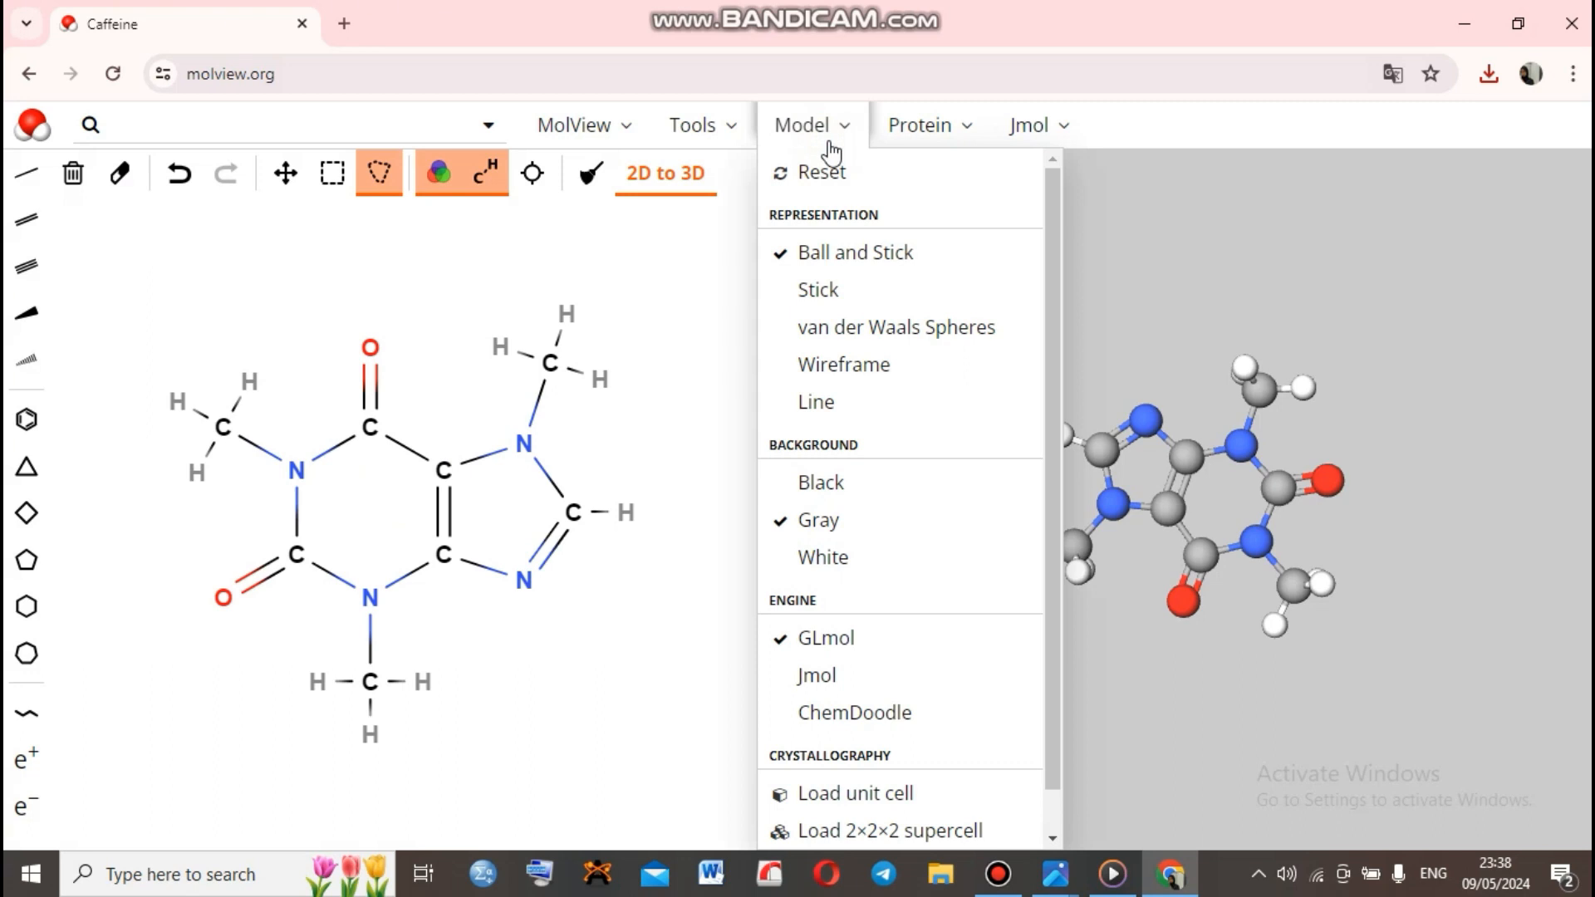
{"action": "left_click", "coordinate": [868, 295]}
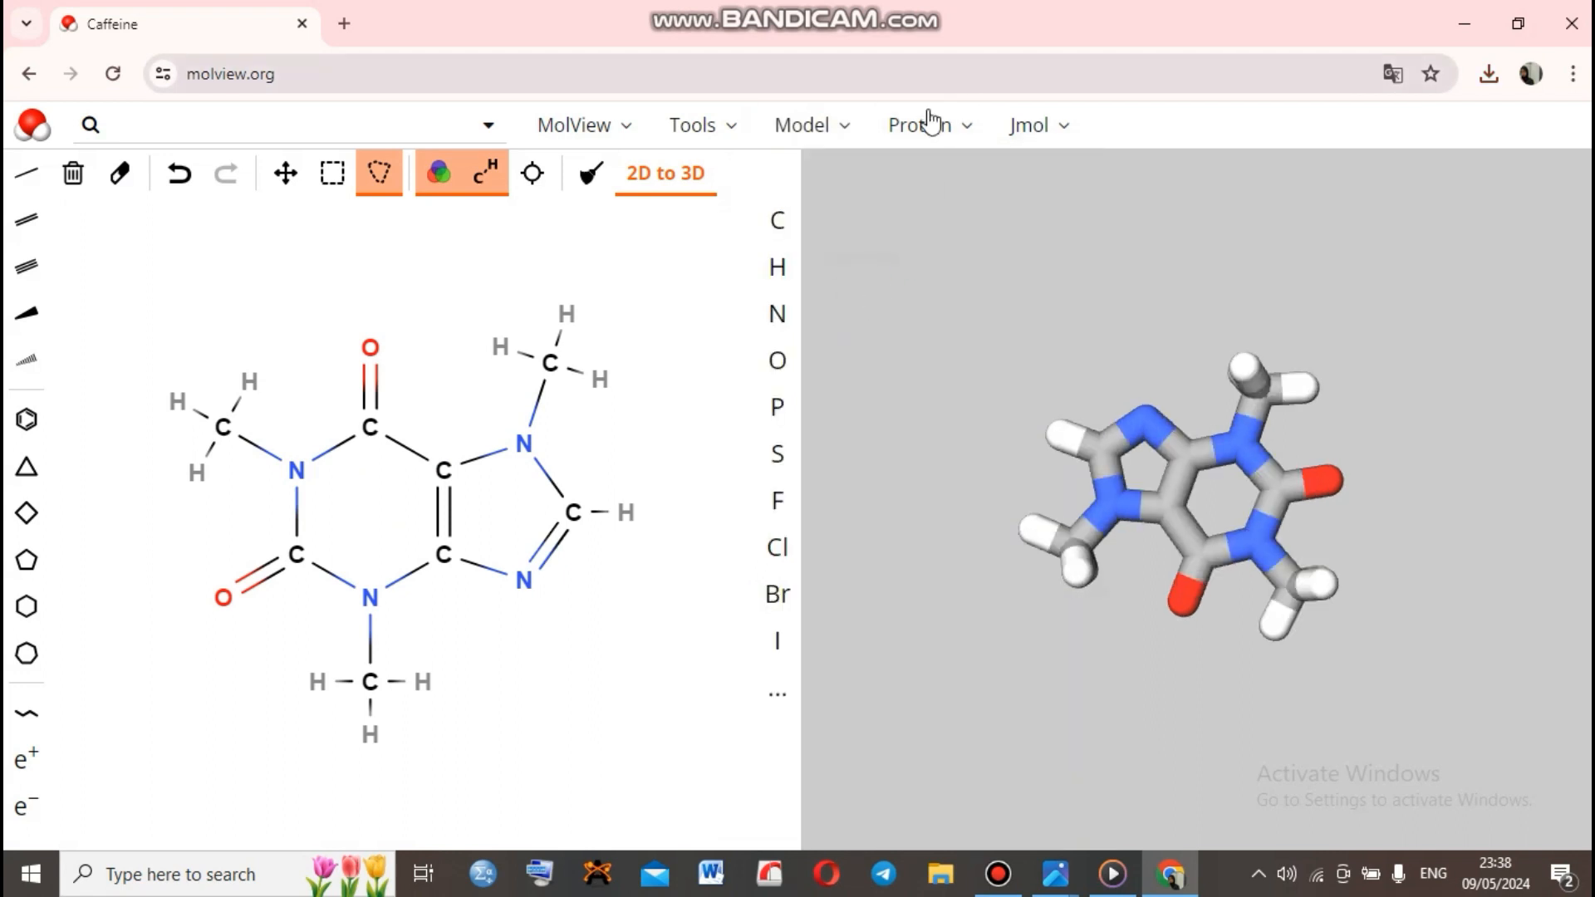
{"action": "left_click", "coordinate": [793, 125]}
{"action": "left_click", "coordinate": [880, 325]}
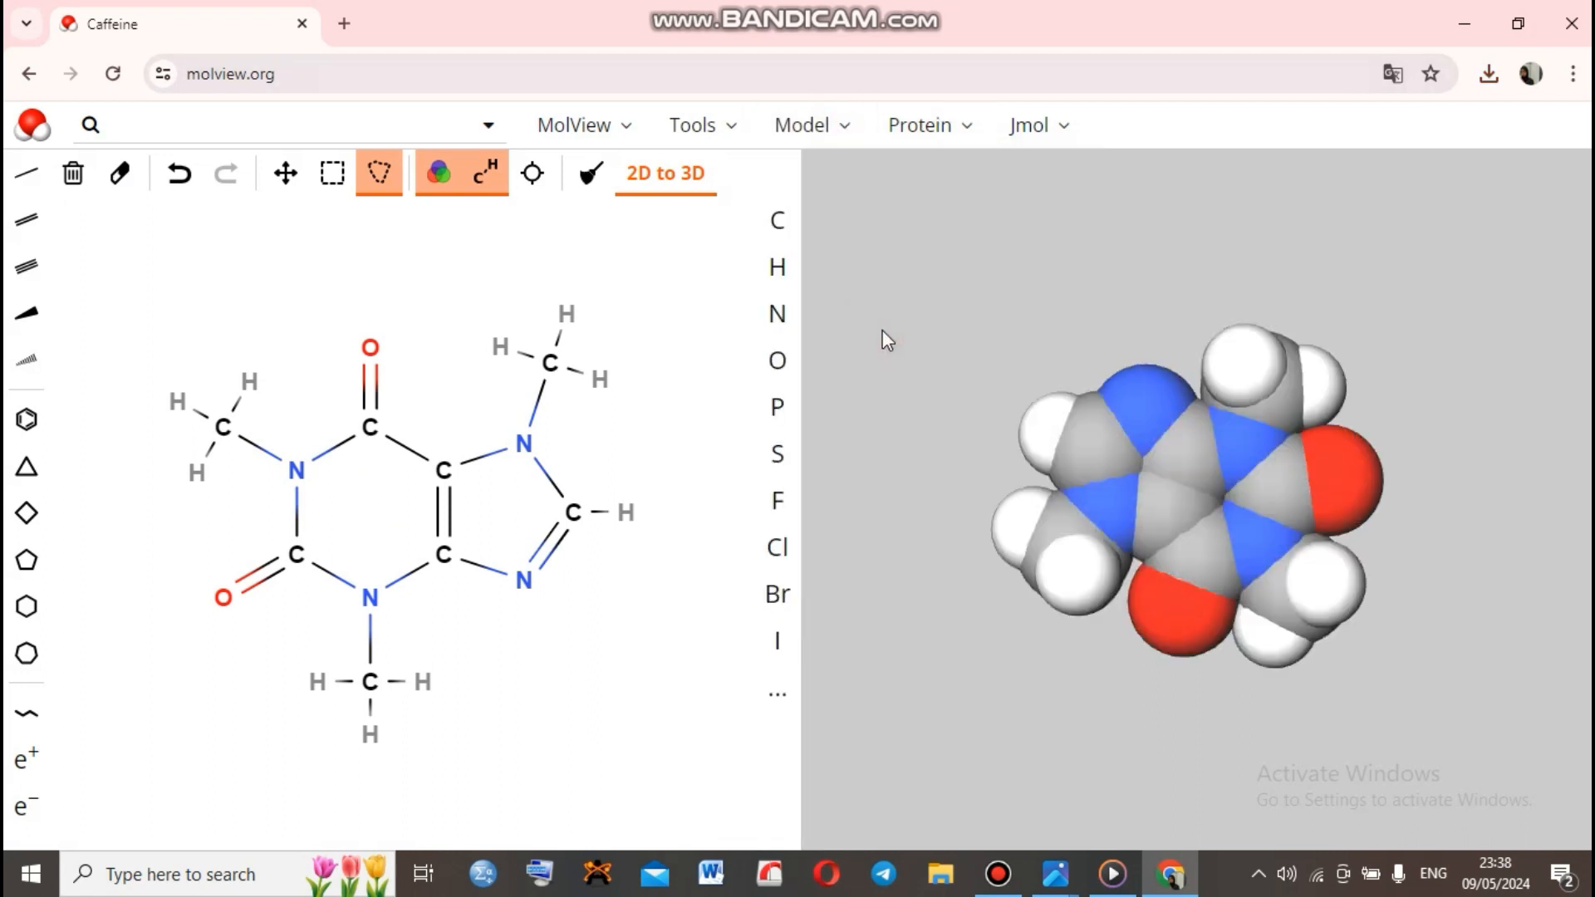
Show the 3D caffeine model as Wireframe and as Line, and return it to the Ball and Stick representation
{"action": "left_click", "coordinate": [804, 125]}
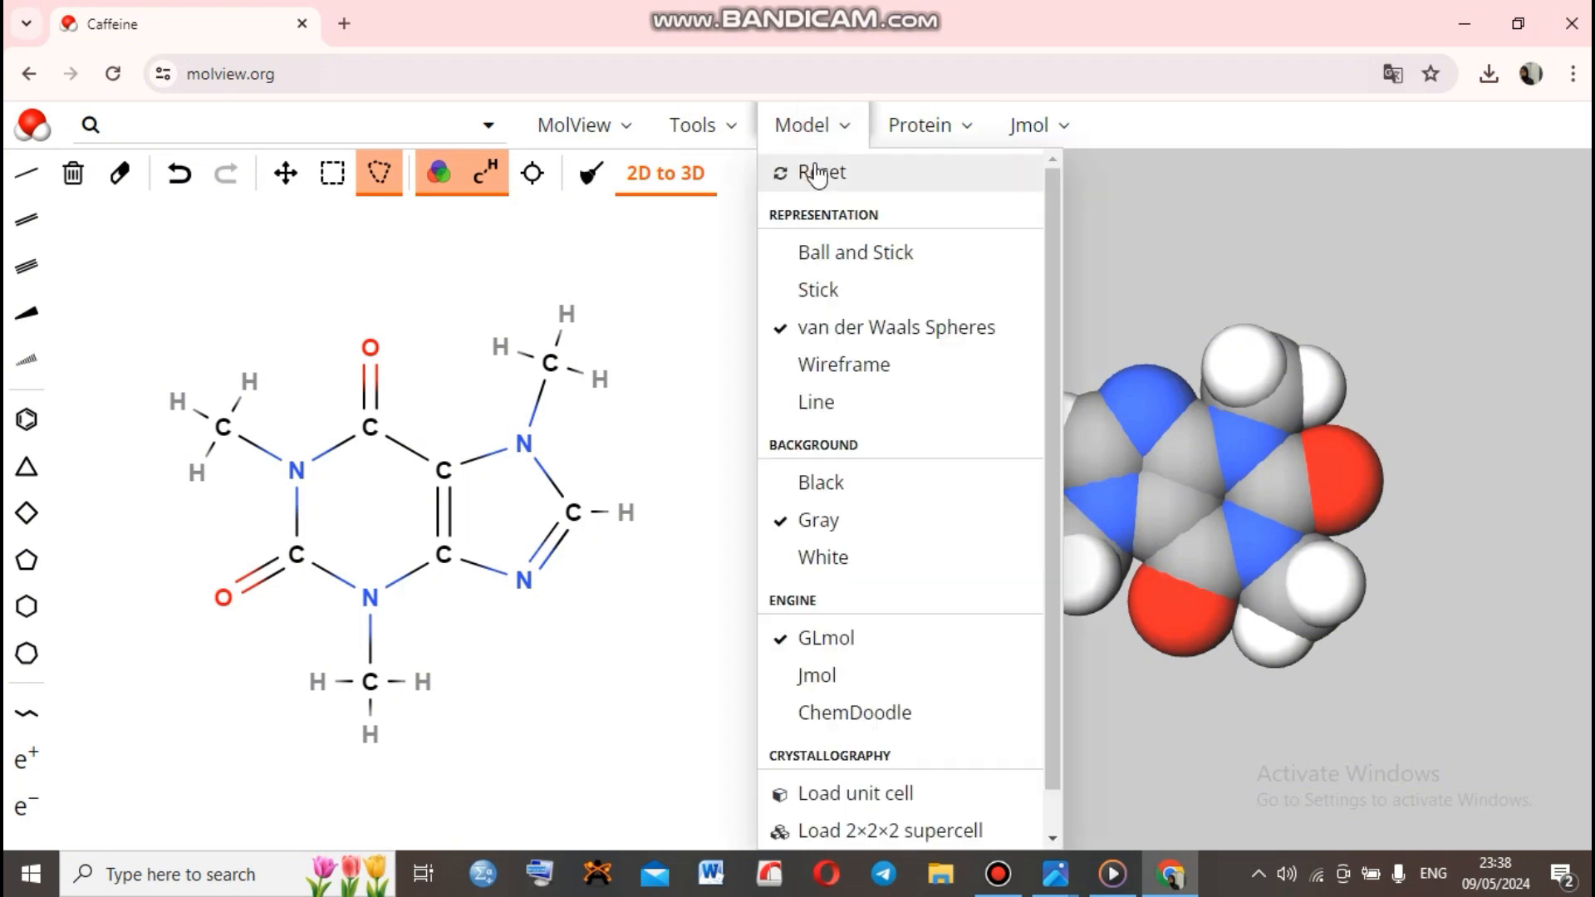
{"action": "left_click", "coordinate": [854, 376]}
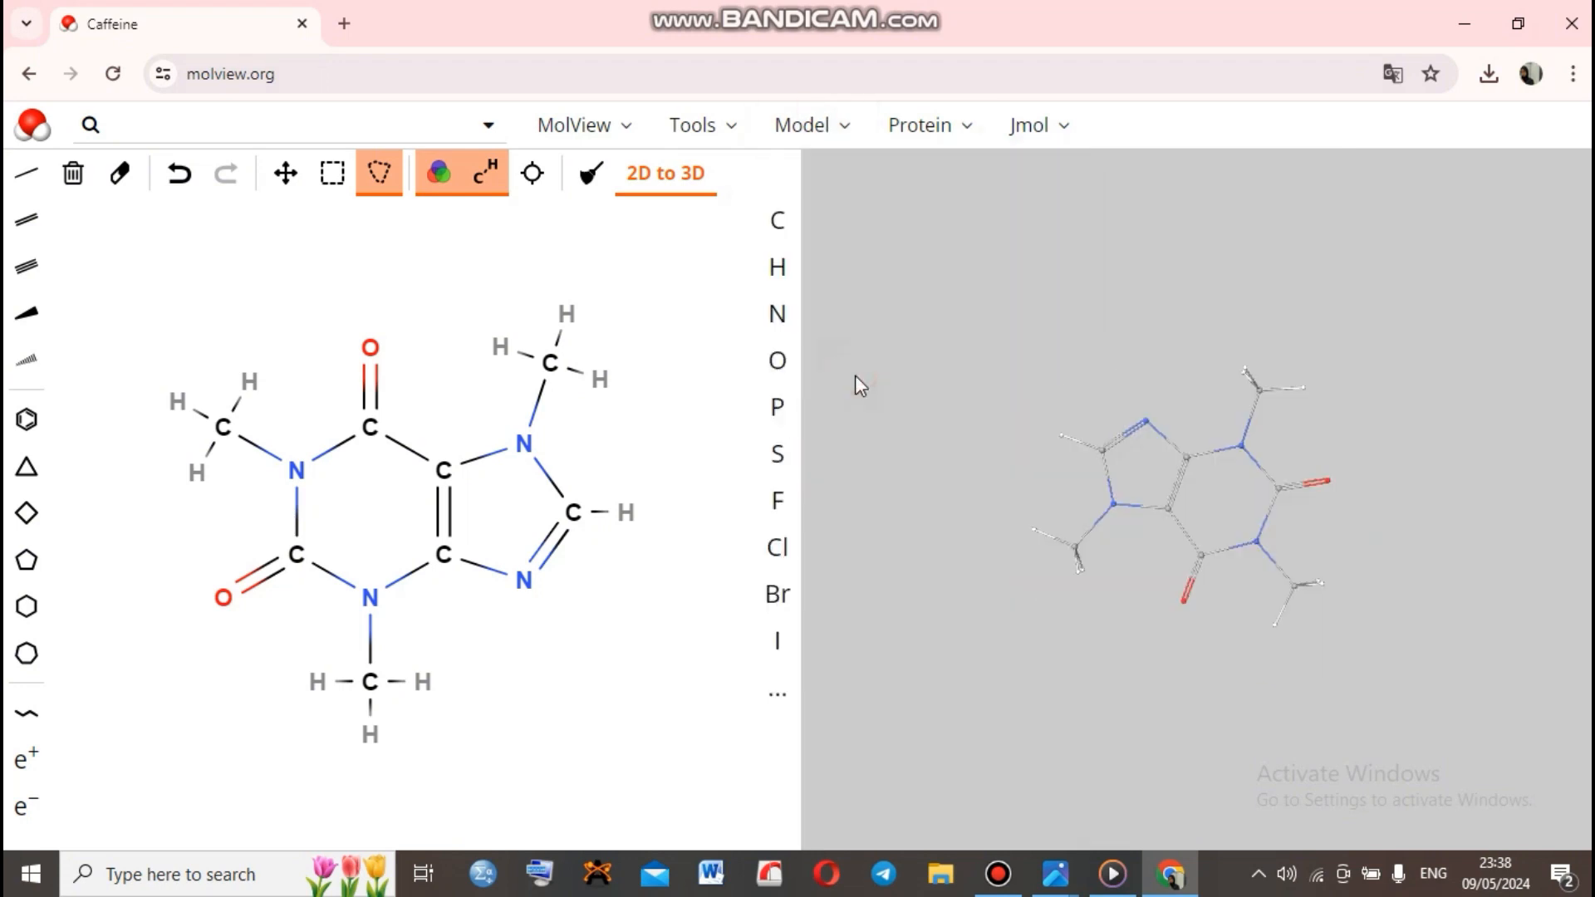
{"action": "right_click", "coordinate": [811, 127]}
{"action": "left_click", "coordinate": [777, 141]}
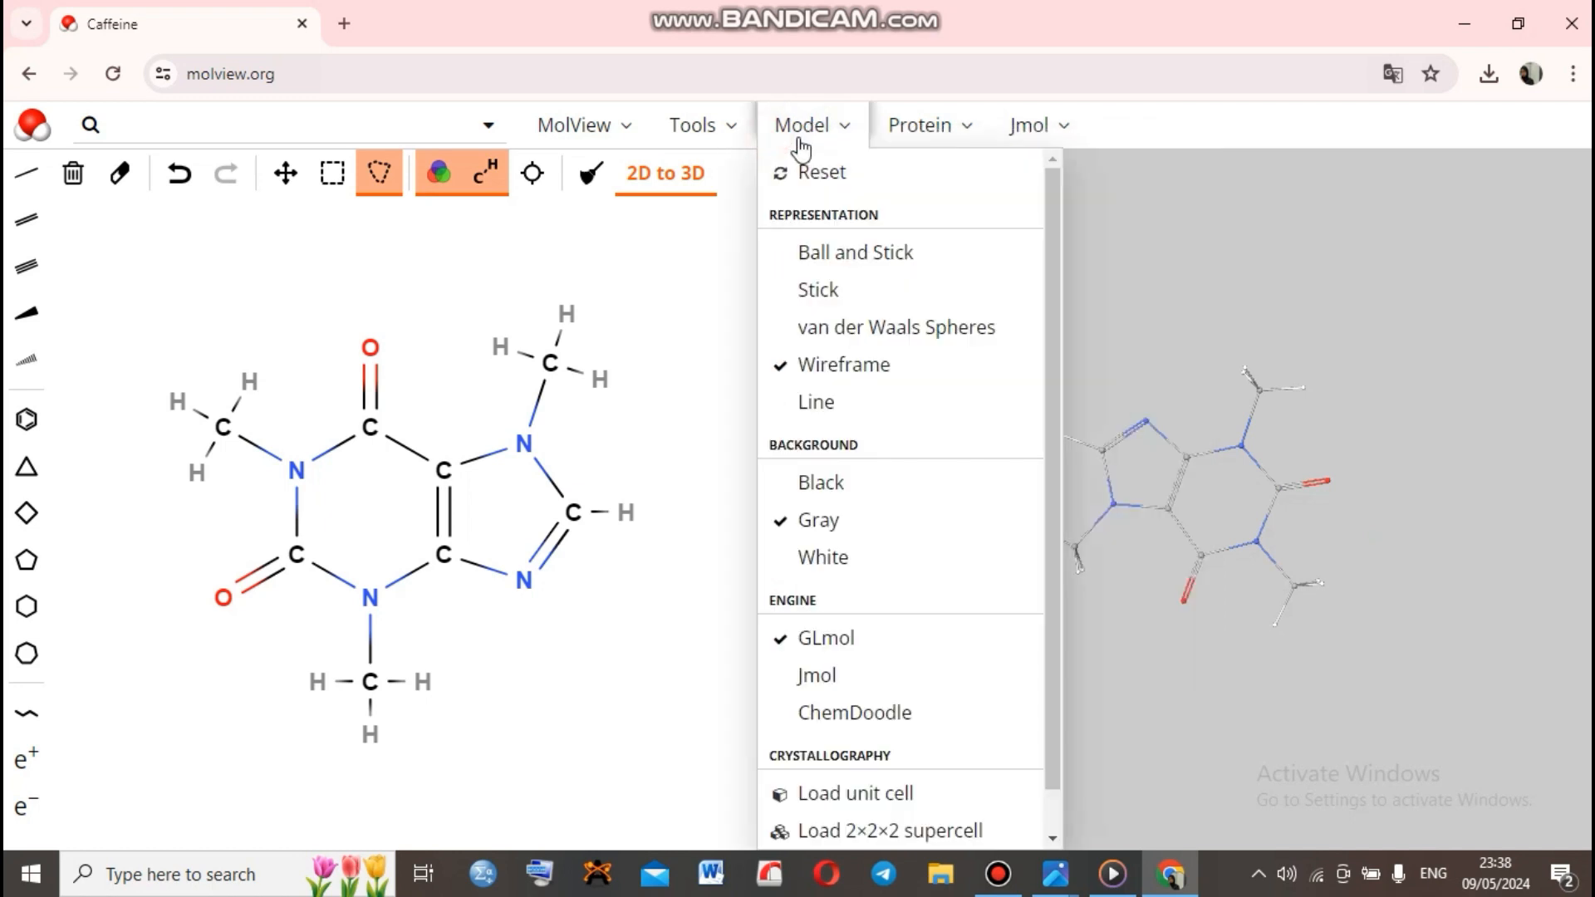
{"action": "left_click", "coordinate": [796, 407]}
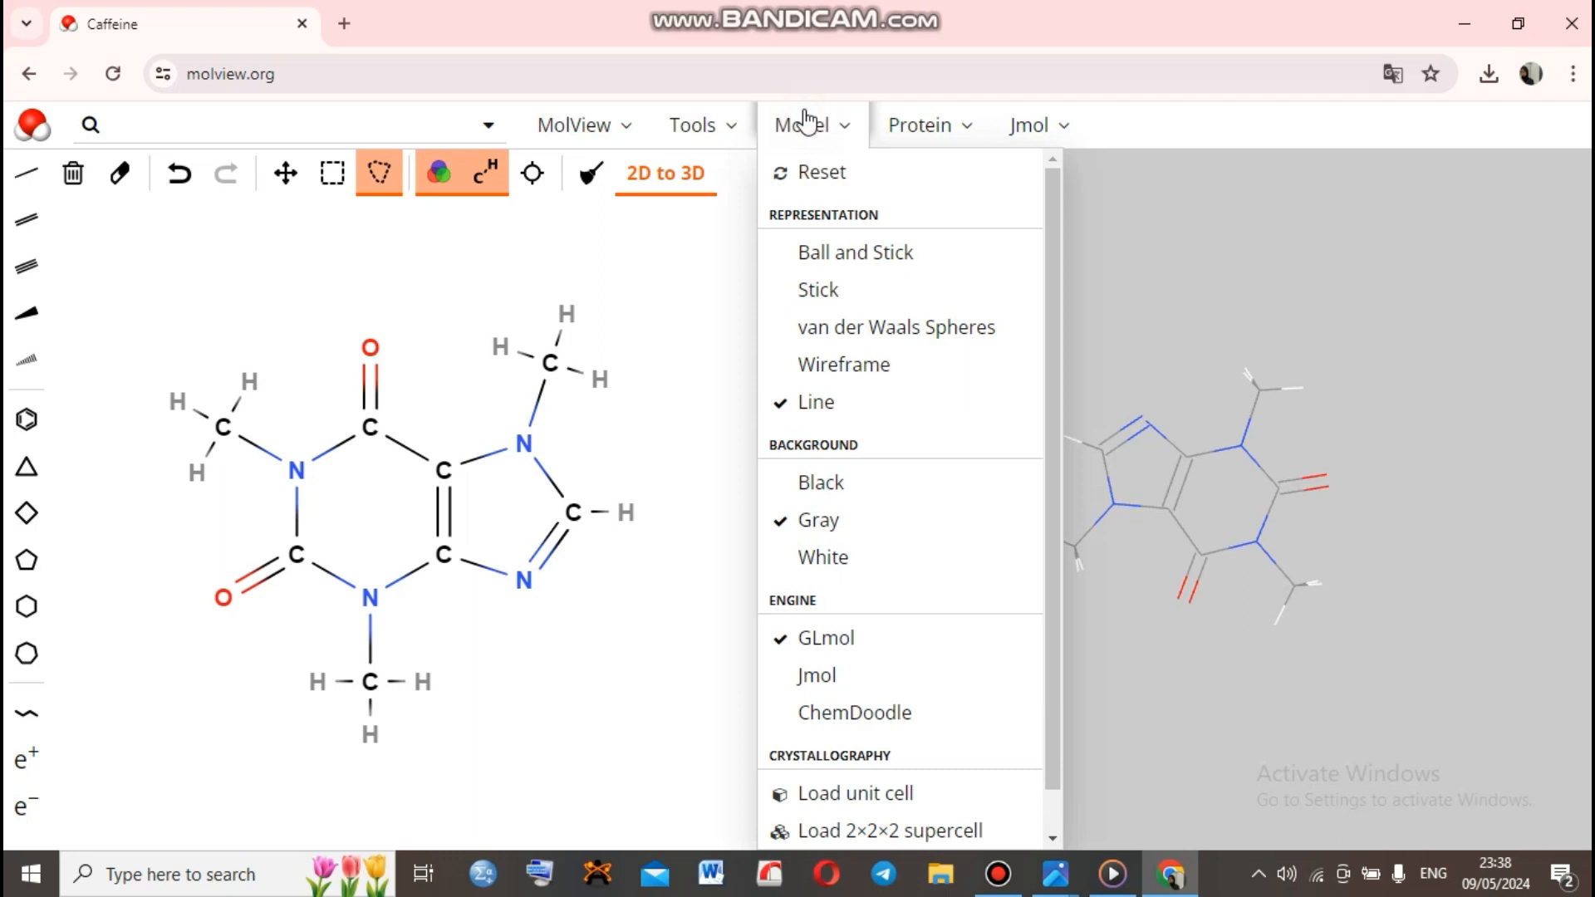
{"action": "left_click", "coordinate": [831, 252]}
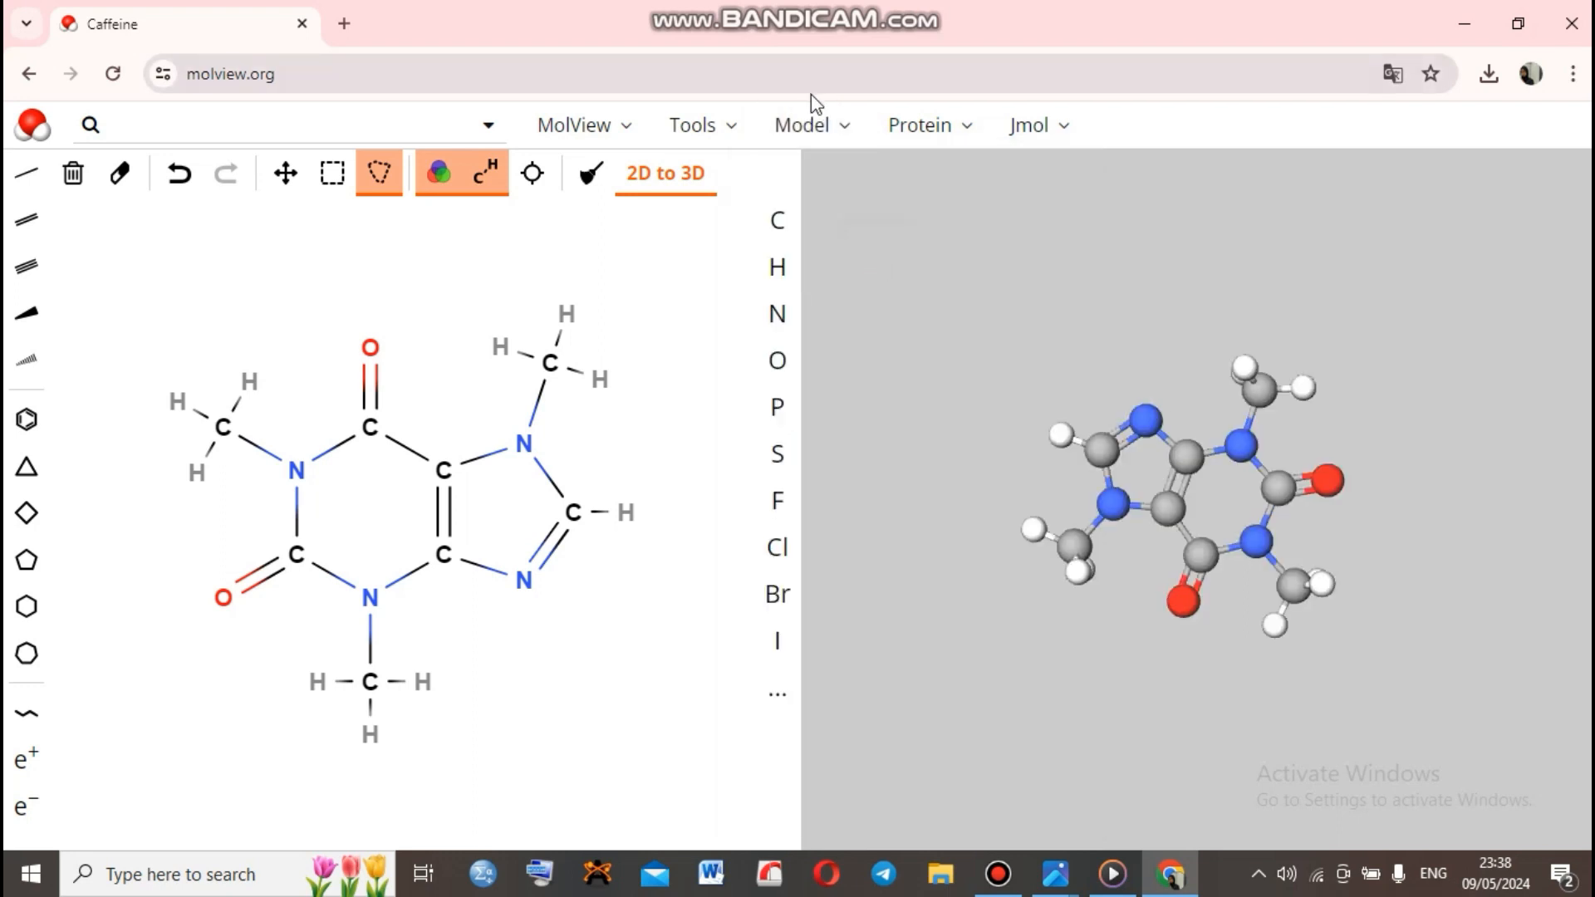
Set the background of the 3D model view to Black
{"action": "left_click", "coordinate": [818, 125]}
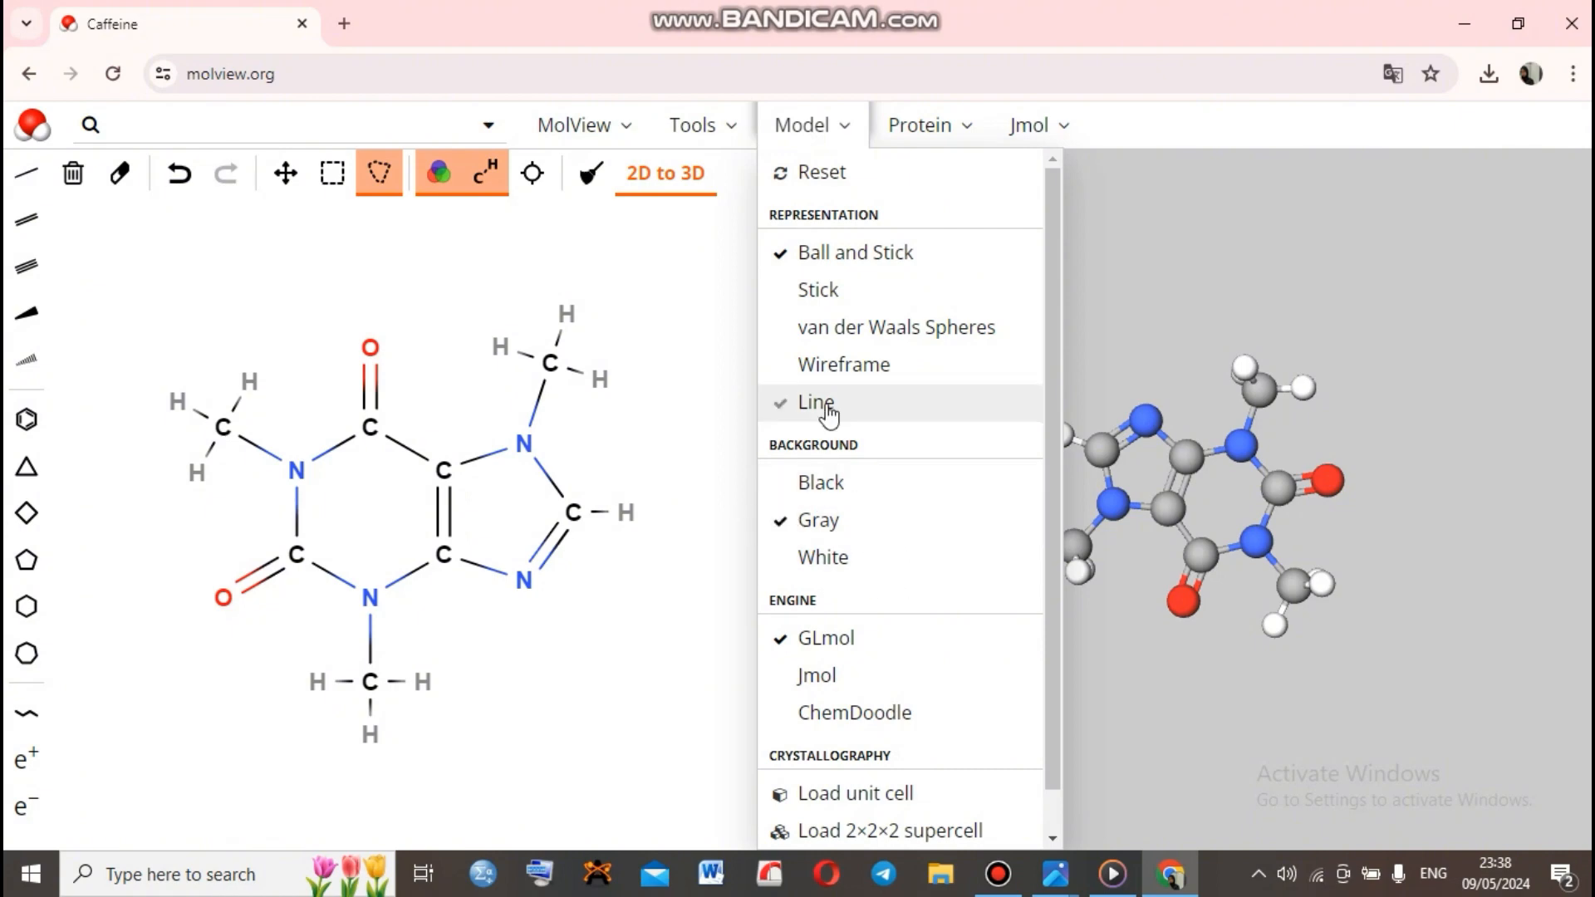
{"action": "left_click", "coordinate": [860, 493]}
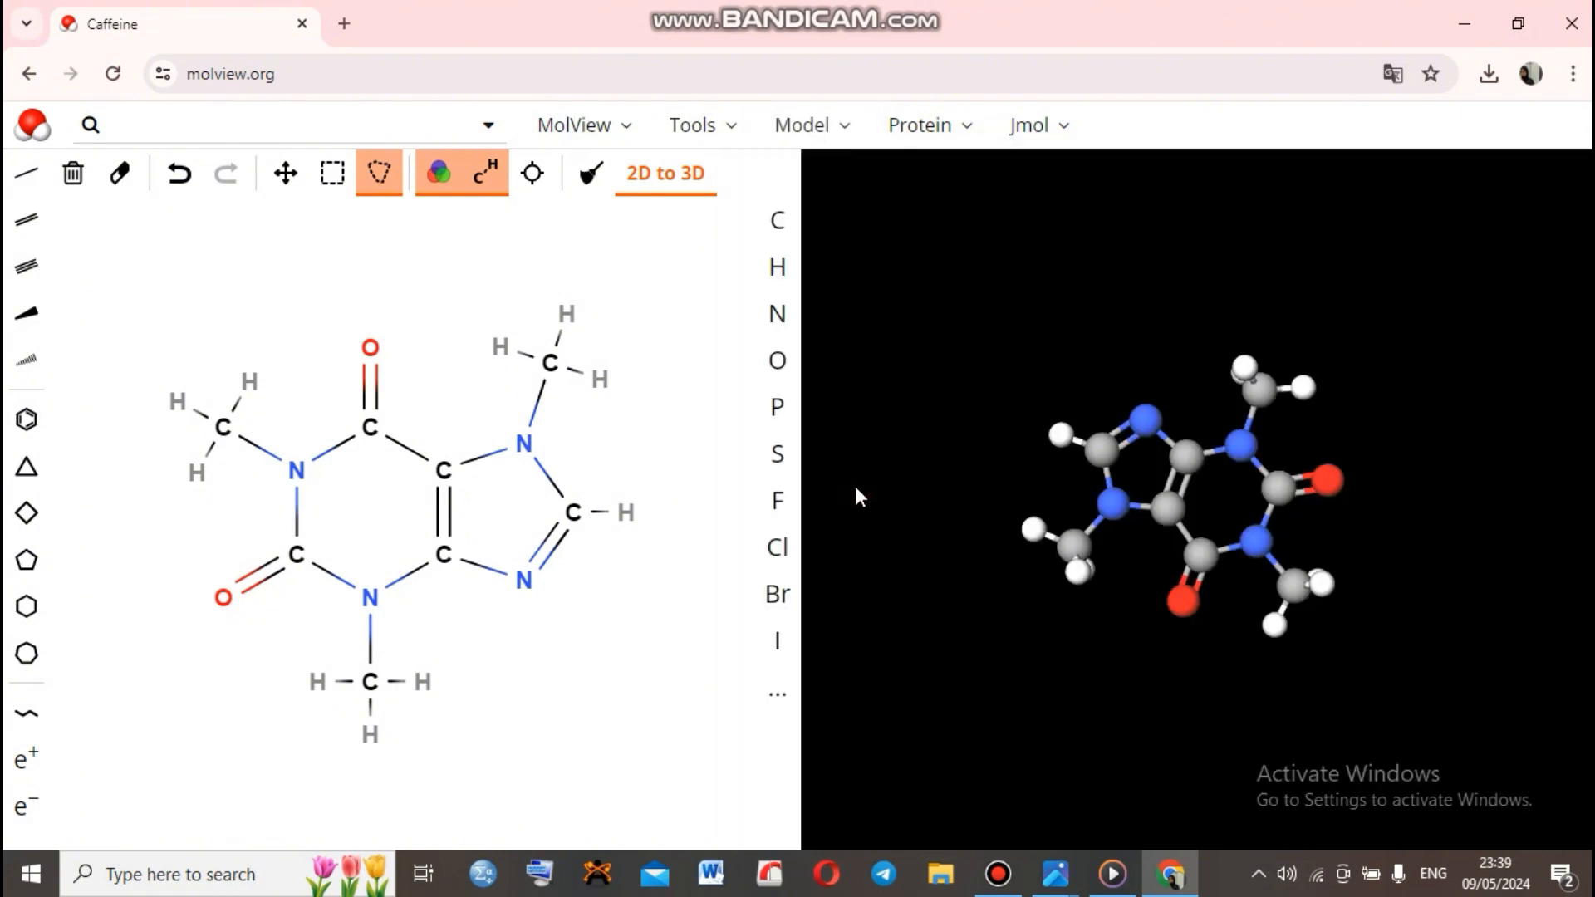
Render the 3D caffeine model with the Jmol engine, and switch the engine to ChemDoodle
{"action": "left_click", "coordinate": [802, 133]}
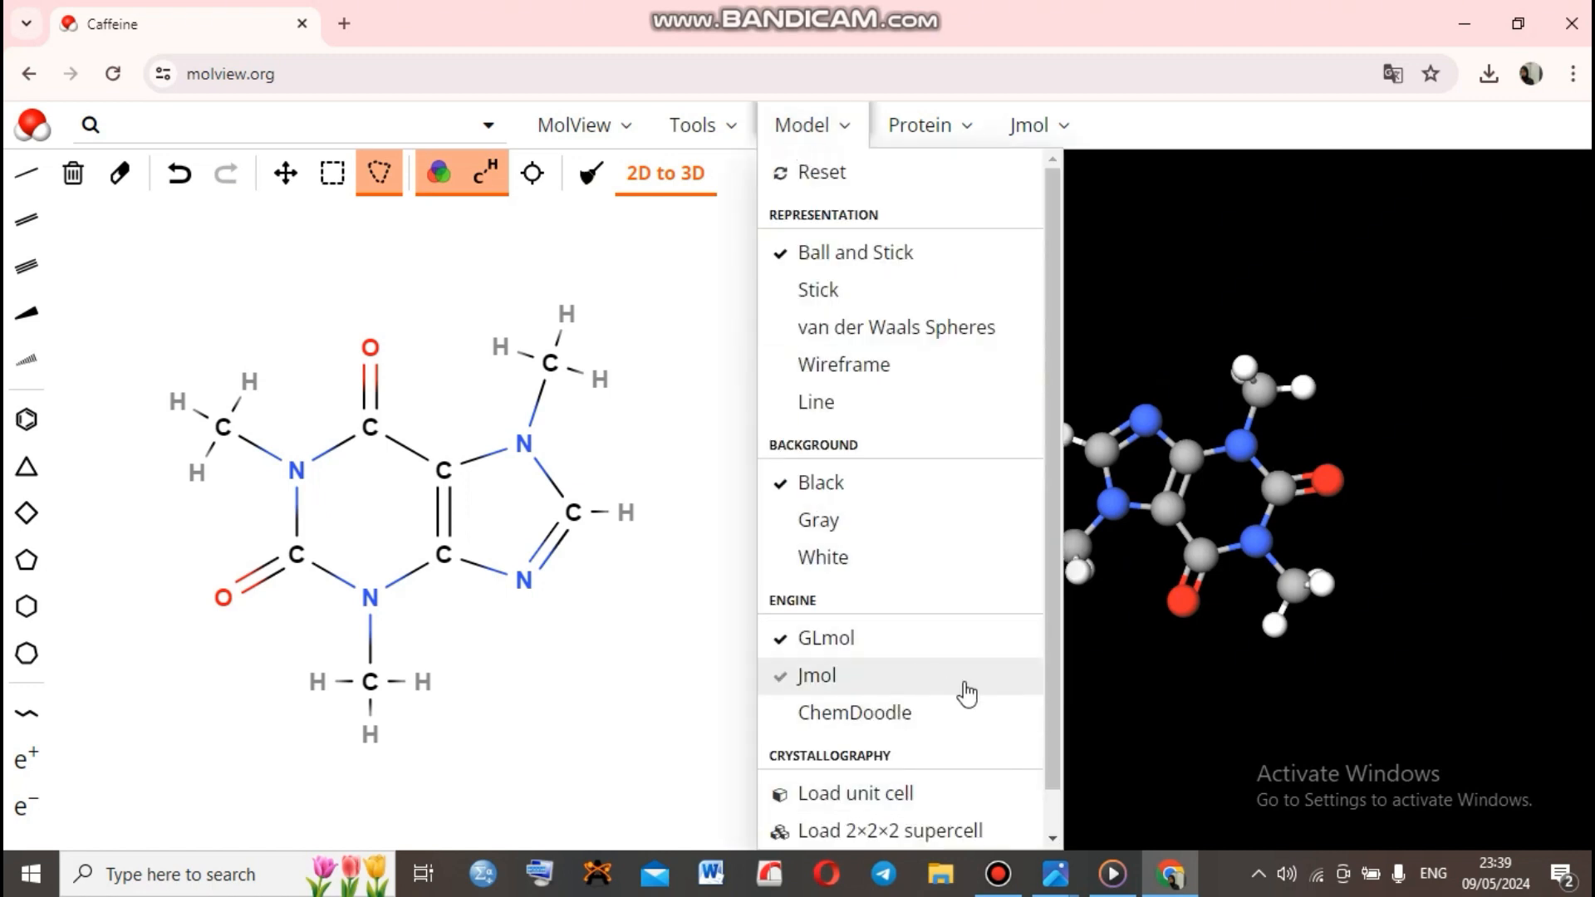
{"action": "left_click", "coordinate": [887, 679]}
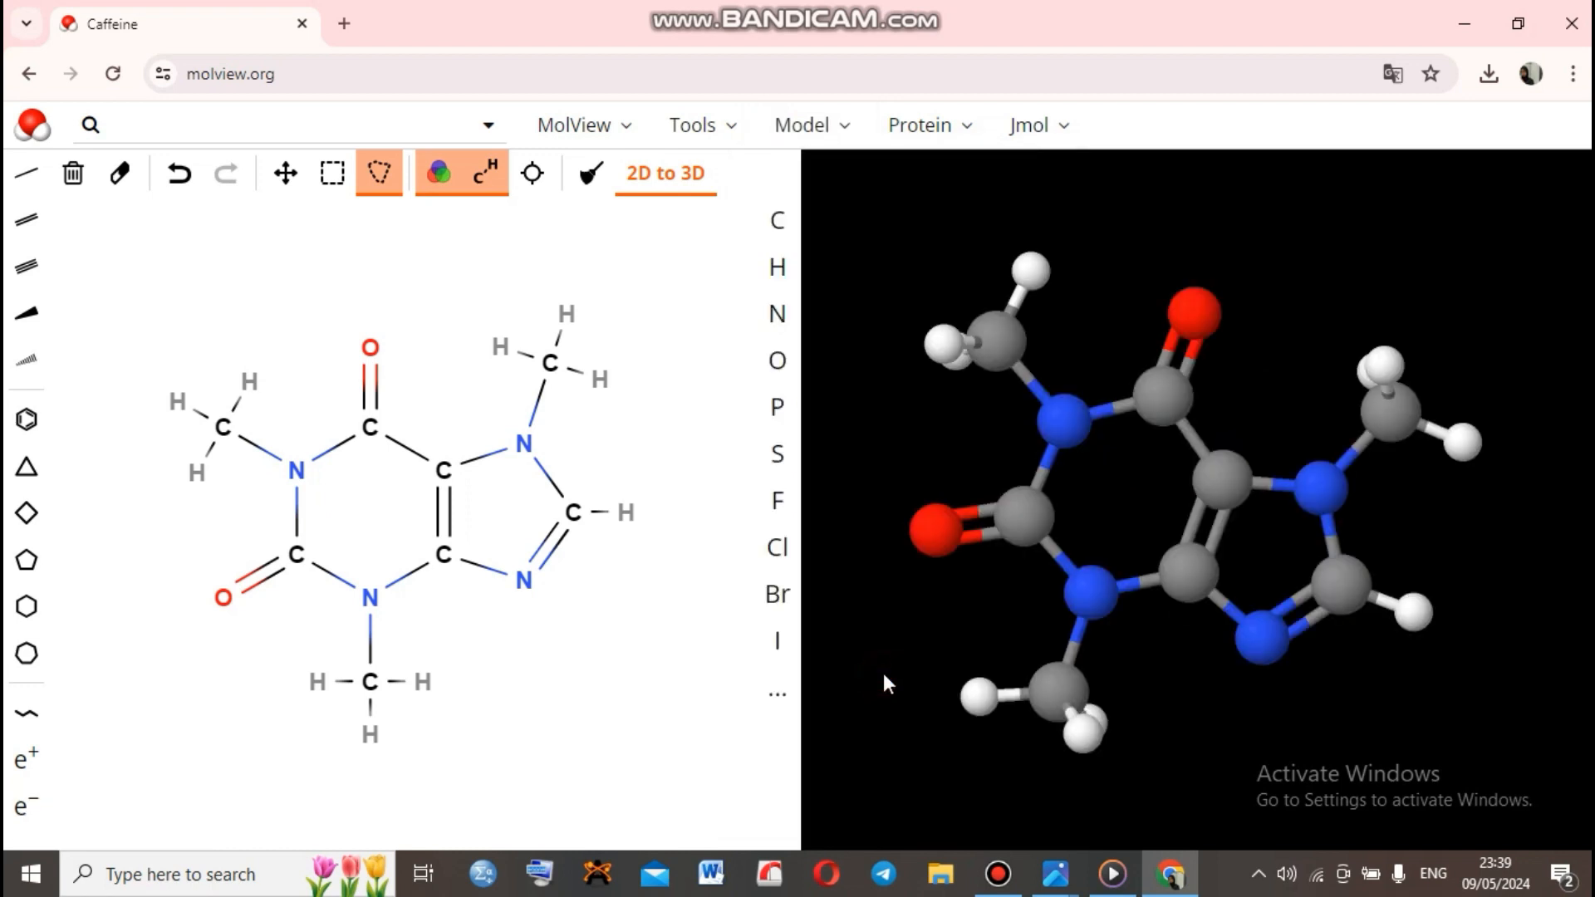
{"action": "left_click", "coordinate": [807, 121]}
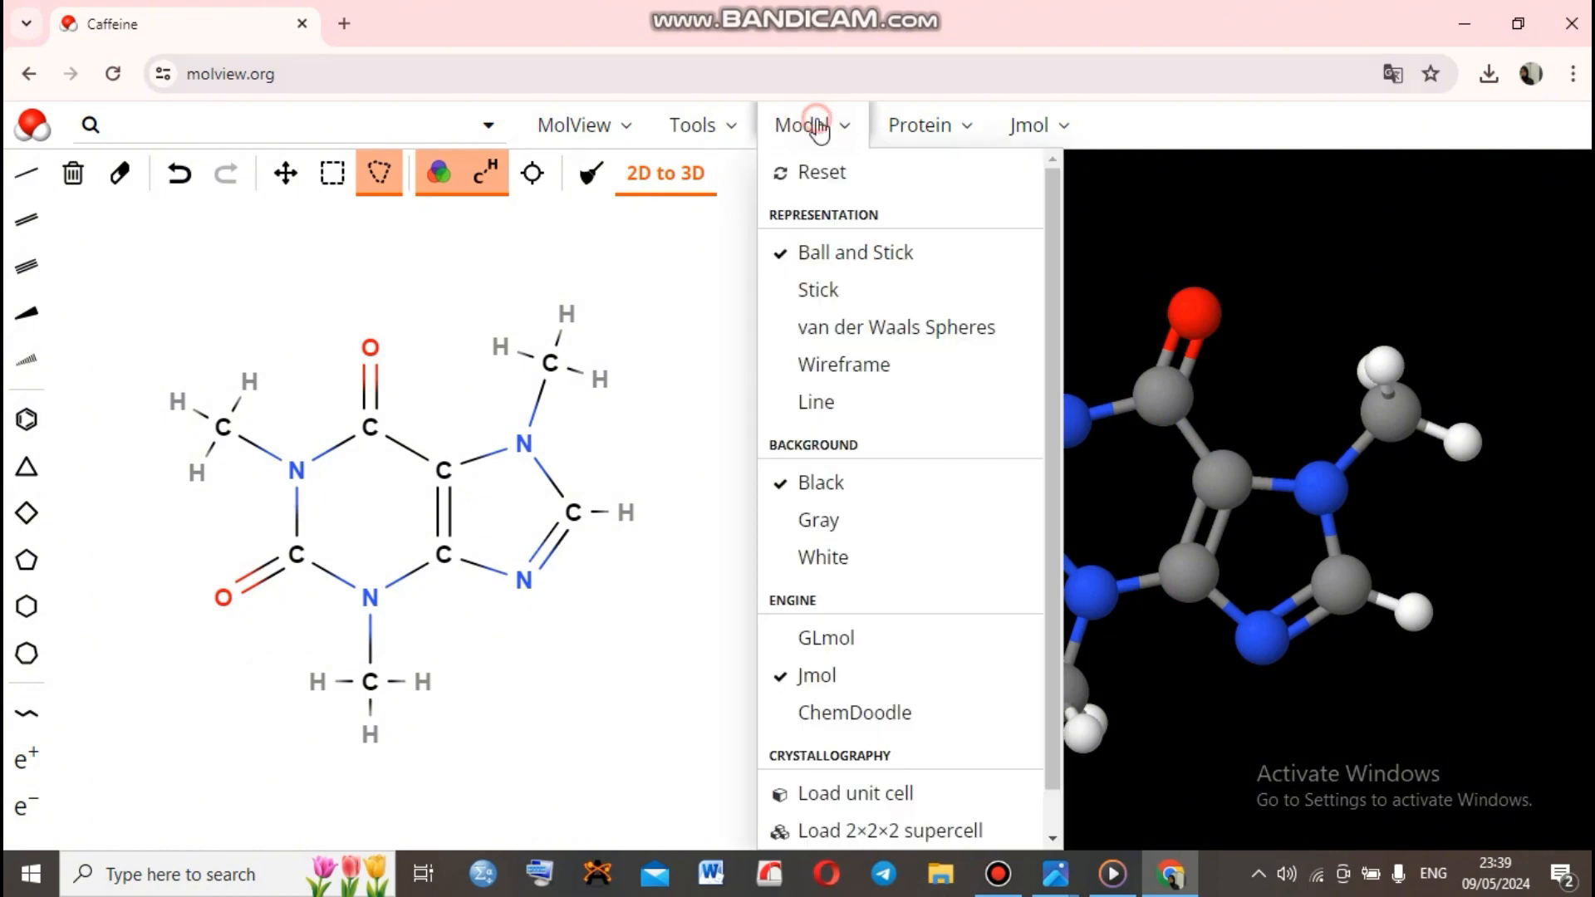
{"action": "left_click", "coordinate": [917, 716]}
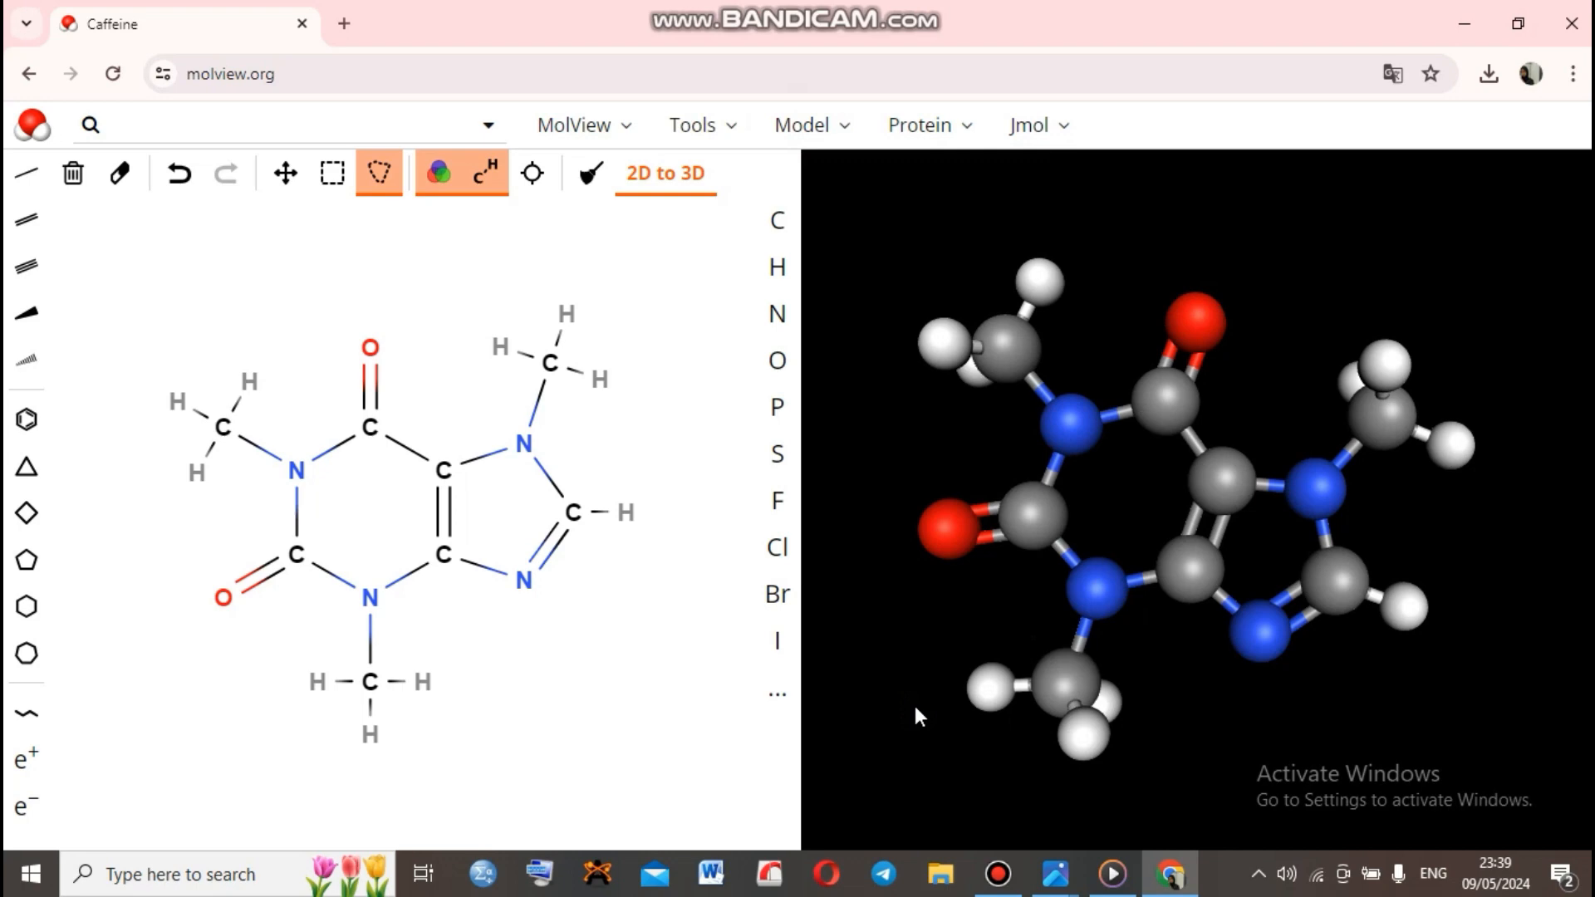
{"action": "left_click", "coordinate": [839, 135]}
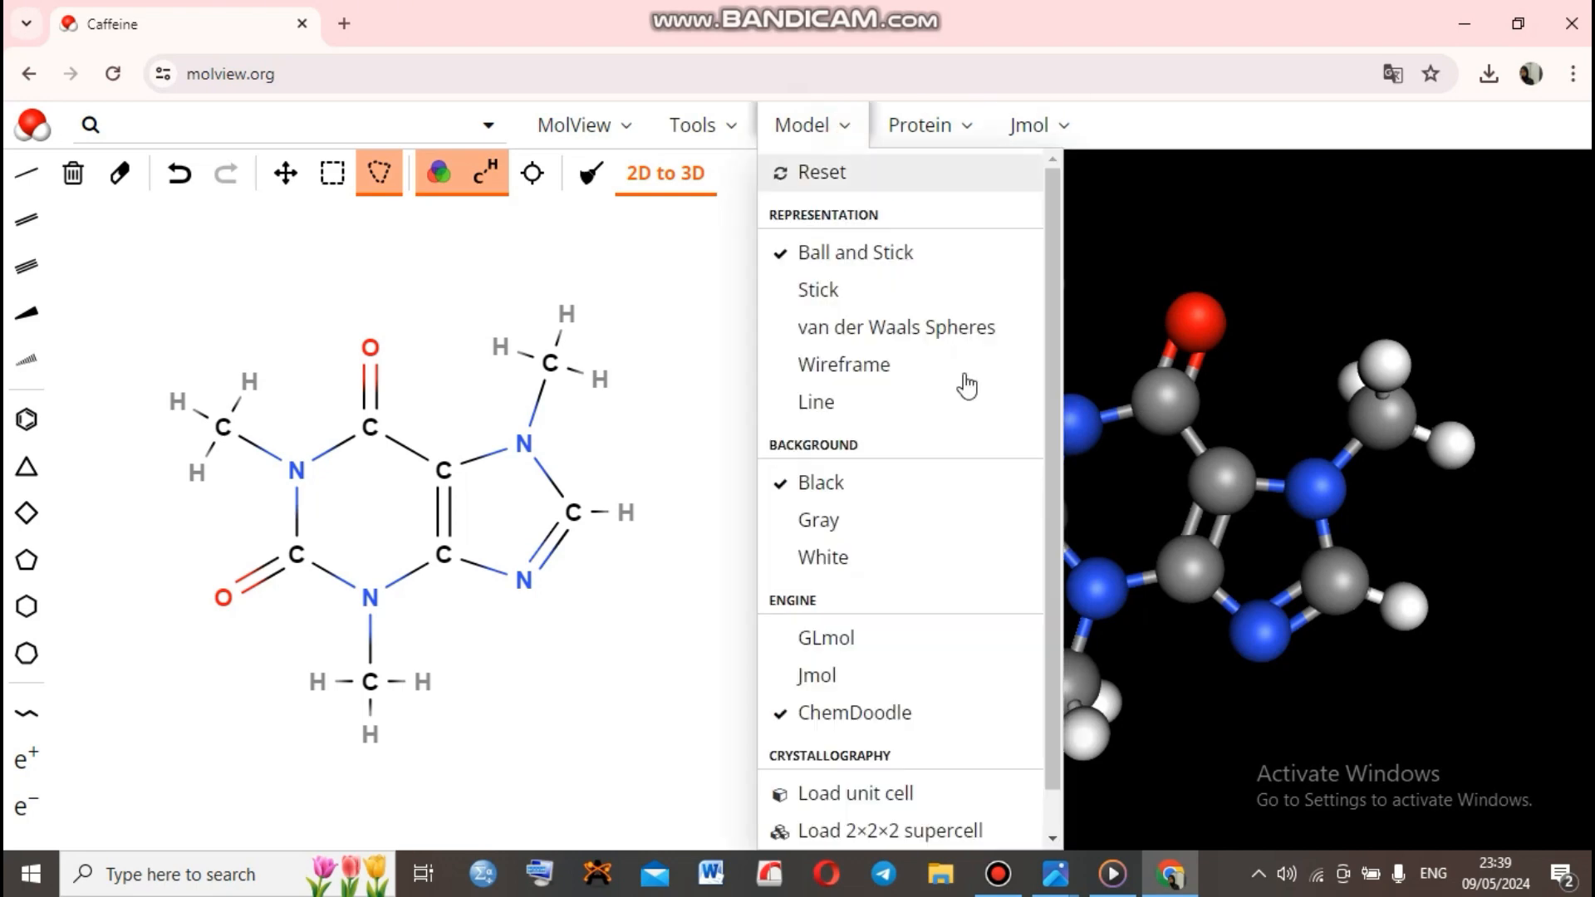
{"action": "left_click", "coordinate": [914, 120]}
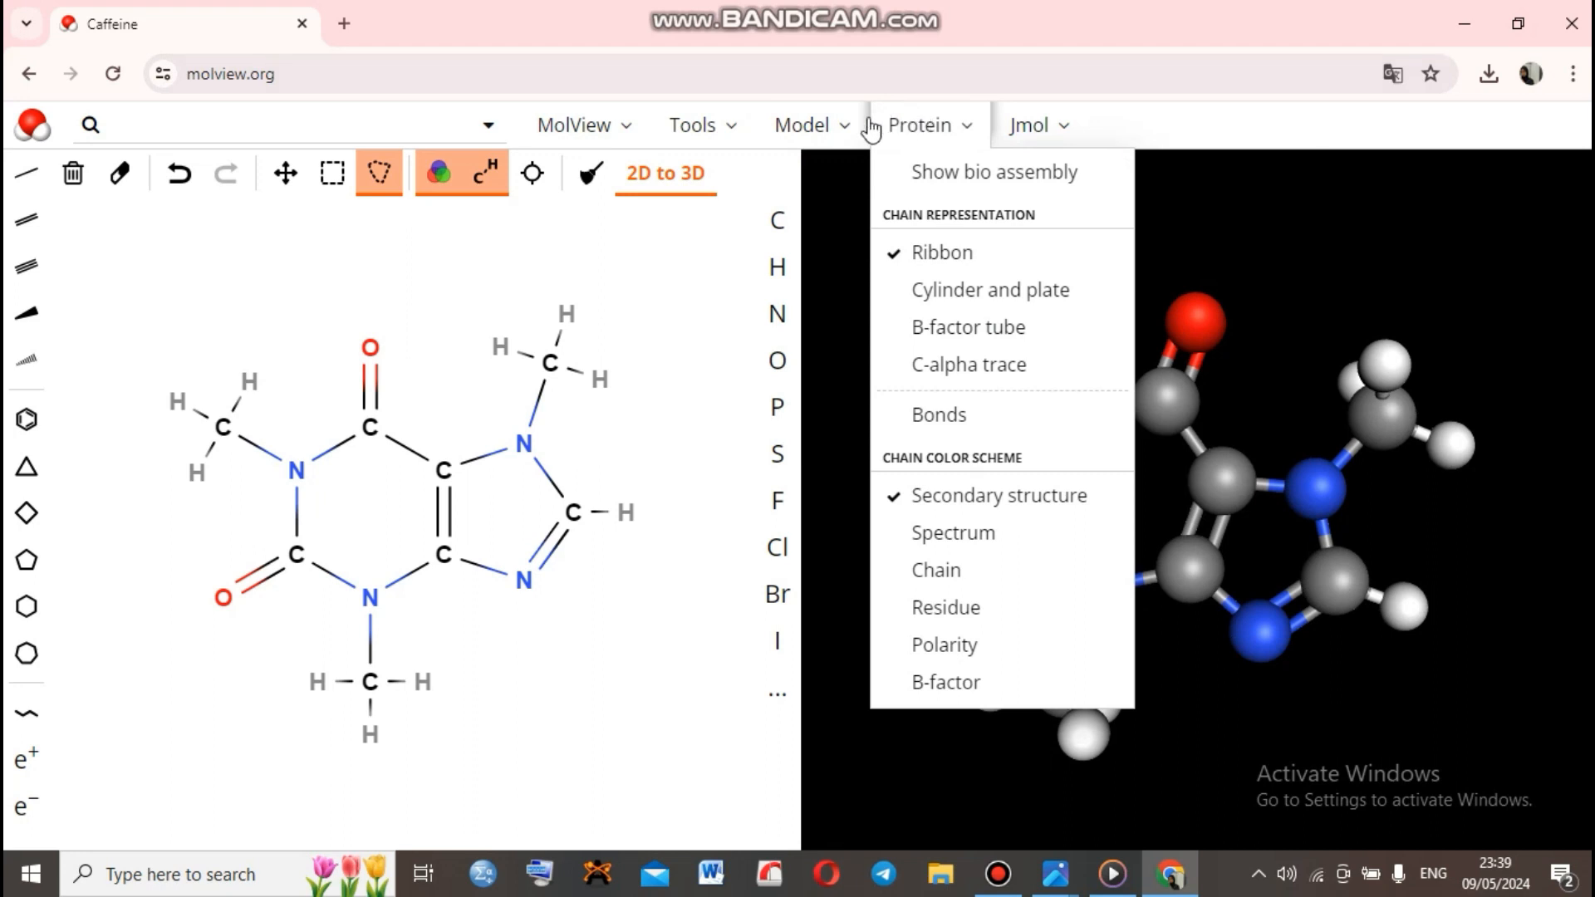
{"action": "left_click", "coordinate": [835, 129]}
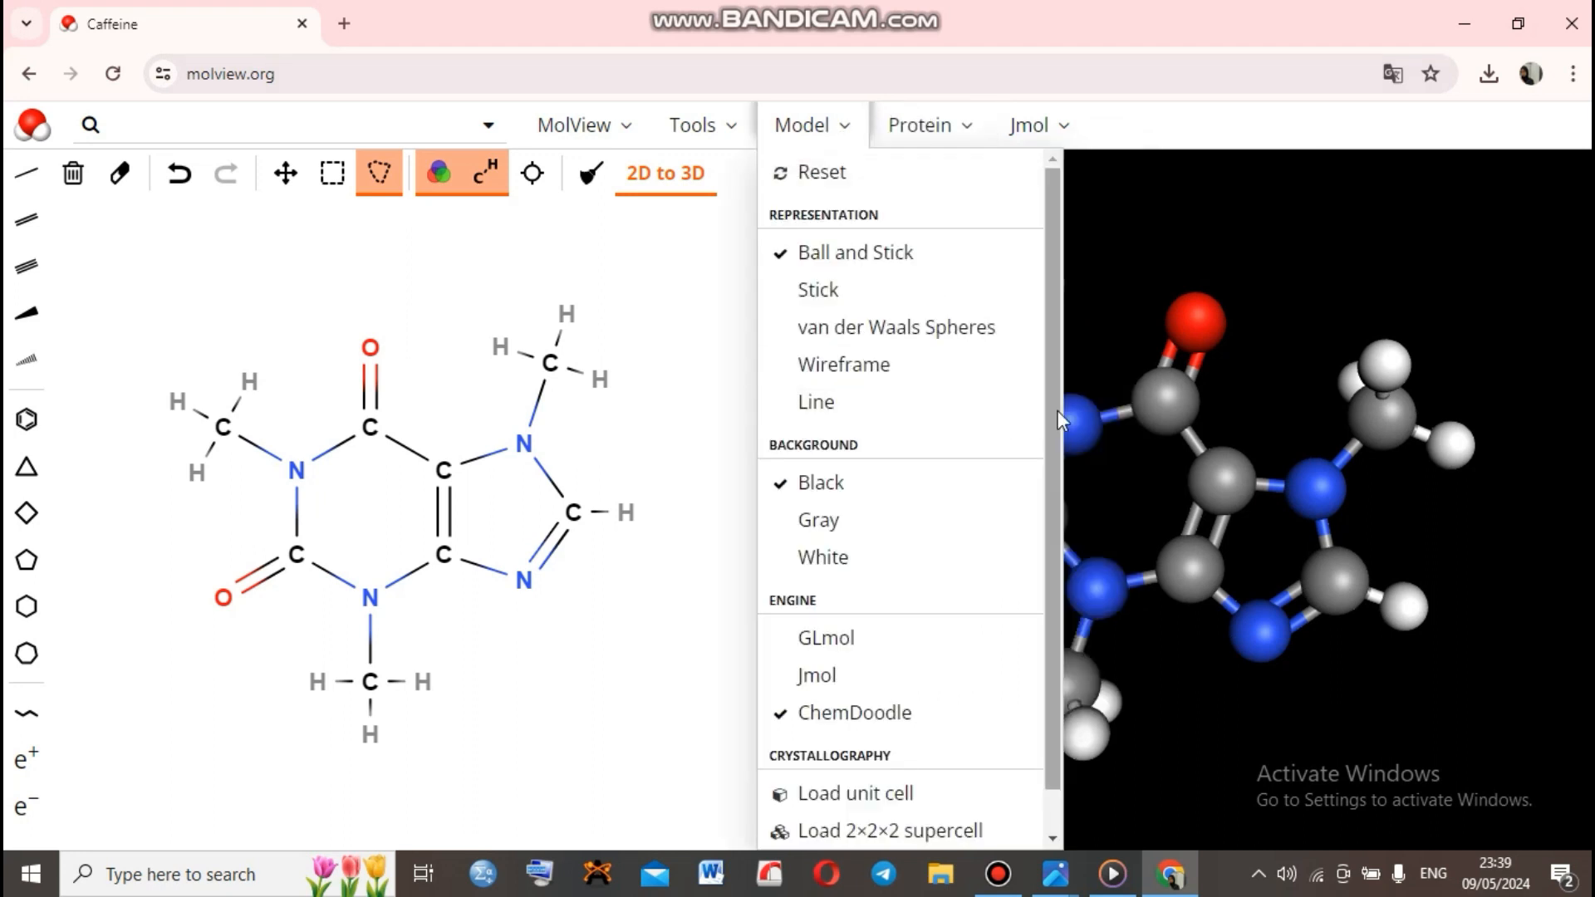
{"action": "scroll", "coordinate": [1059, 410], "scroll_direction": "down", "scroll_amount": 1}
{"action": "left_click", "coordinate": [696, 131]}
{"action": "left_click", "coordinate": [698, 133]}
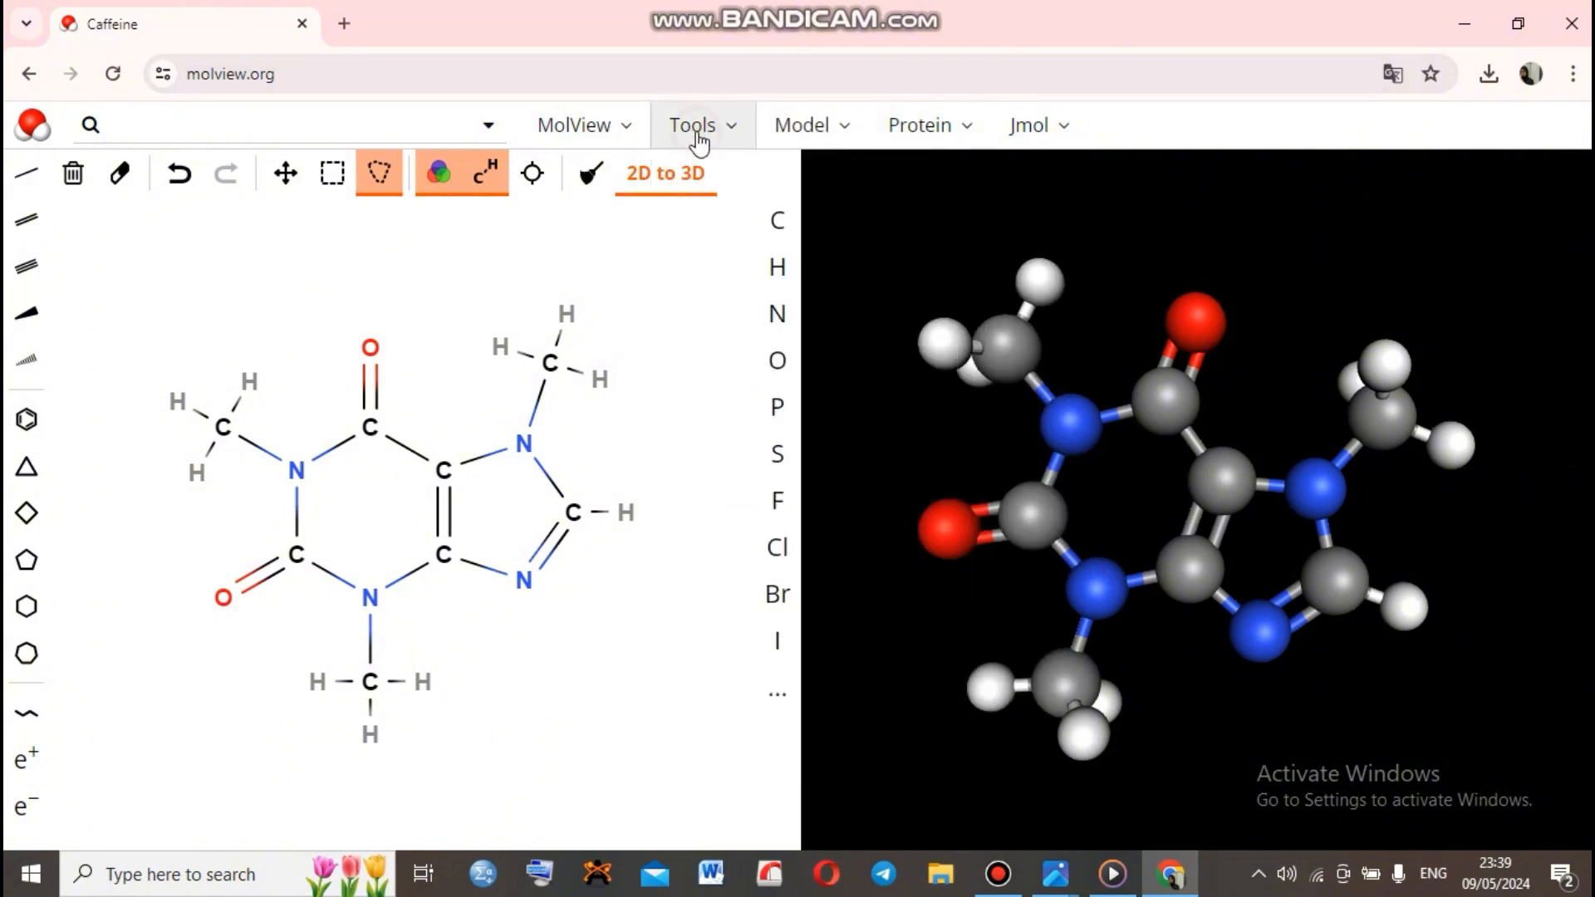
{"action": "left_click", "coordinate": [698, 133]}
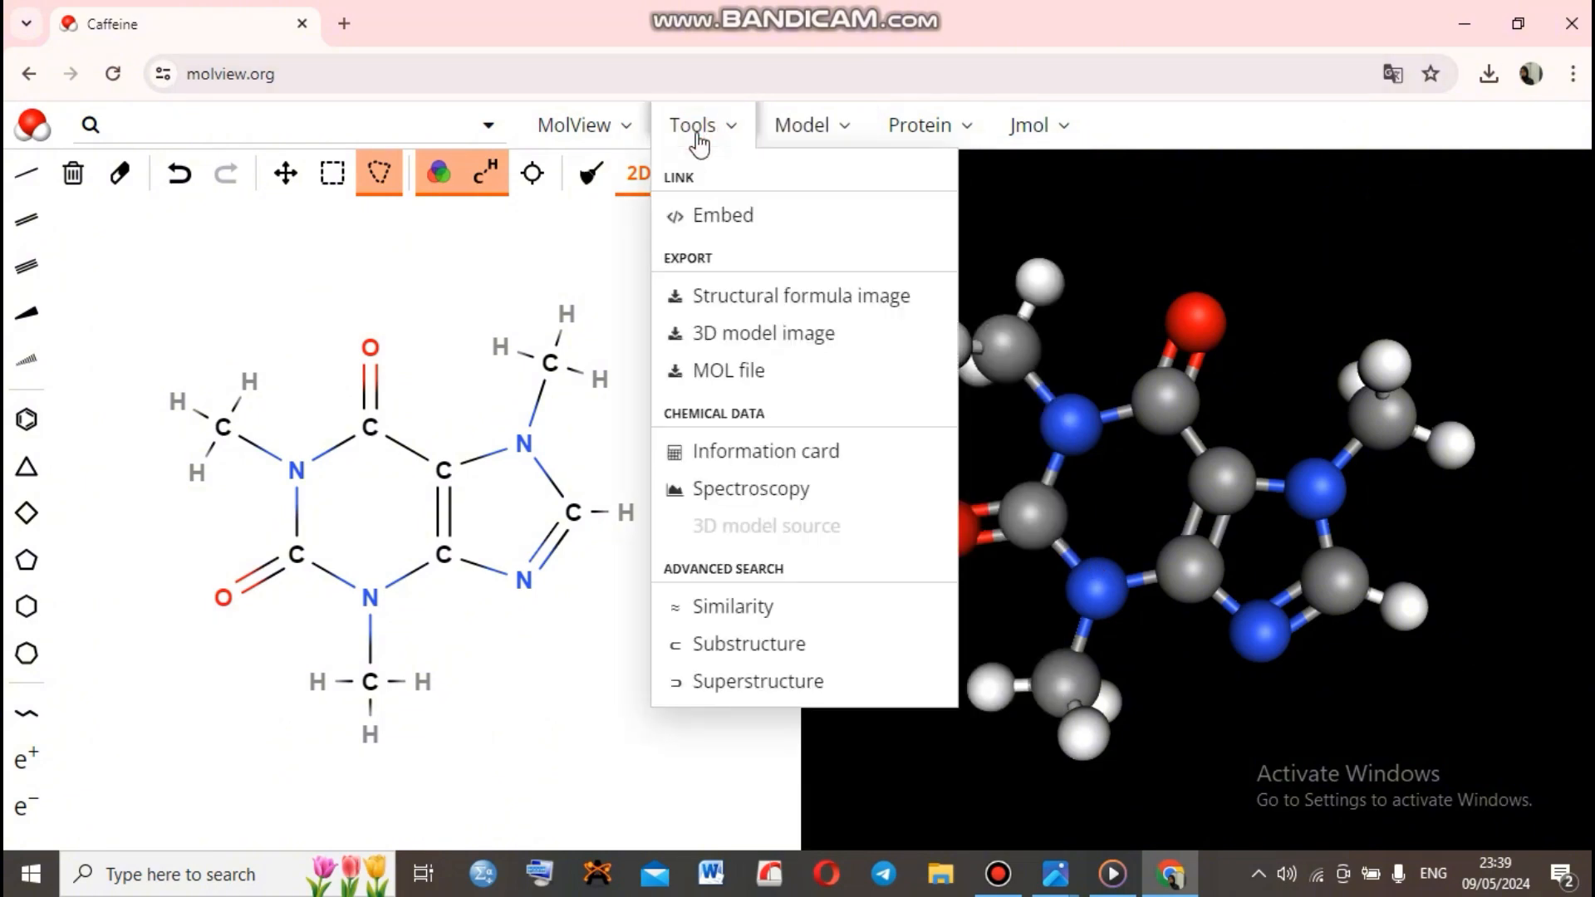
{"action": "left_click", "coordinate": [816, 130]}
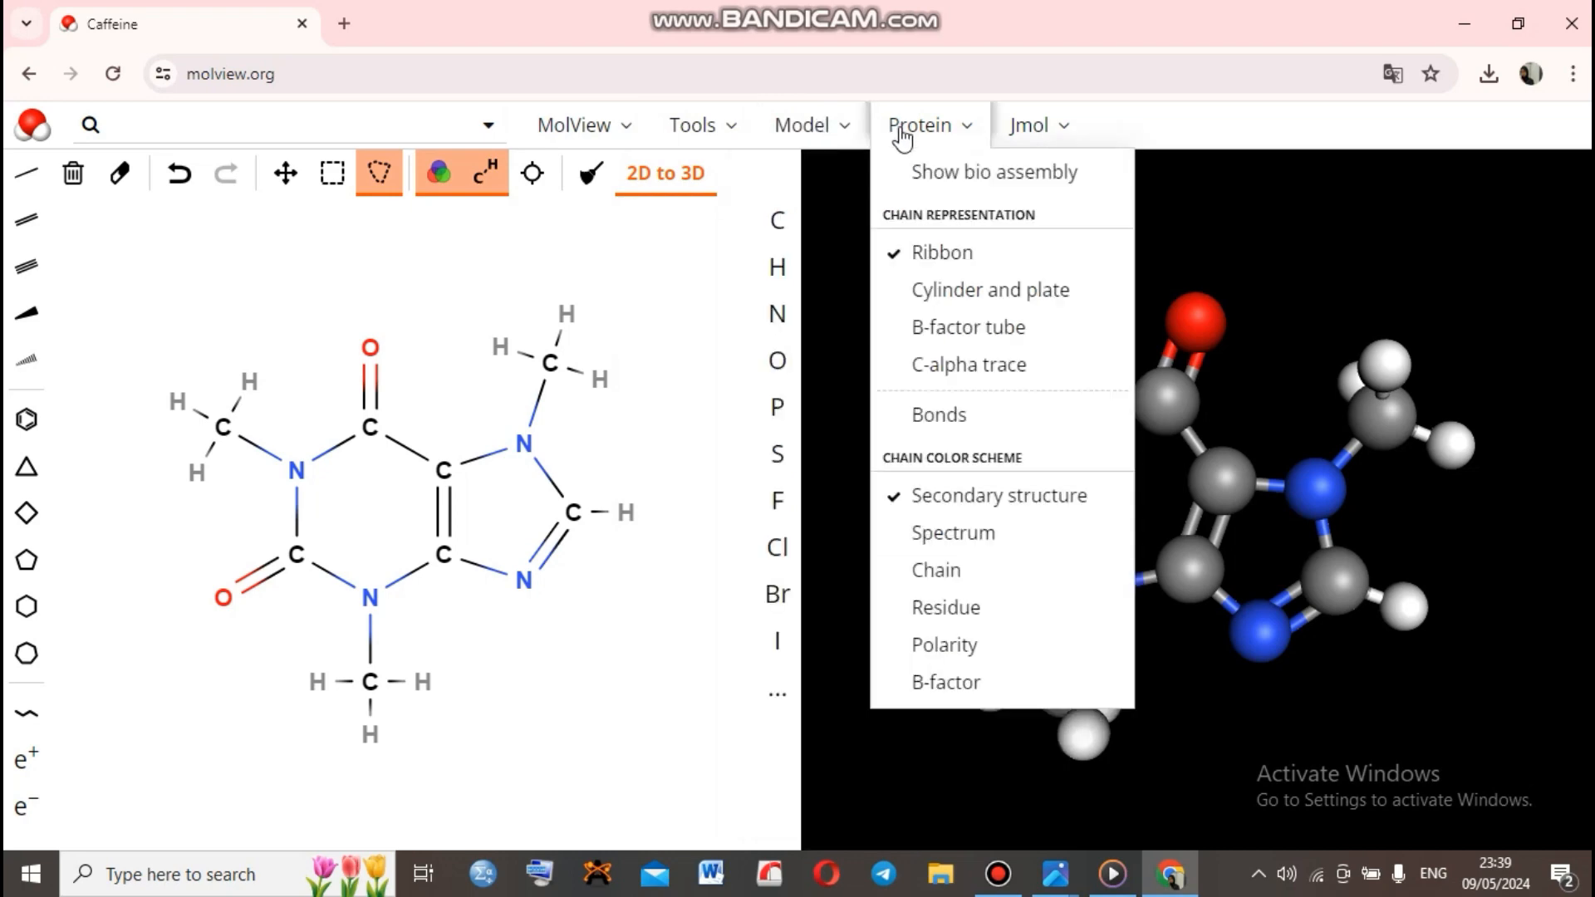
{"action": "mouse_move", "coordinate": [901, 135]}
{"action": "left_click", "coordinate": [839, 135]}
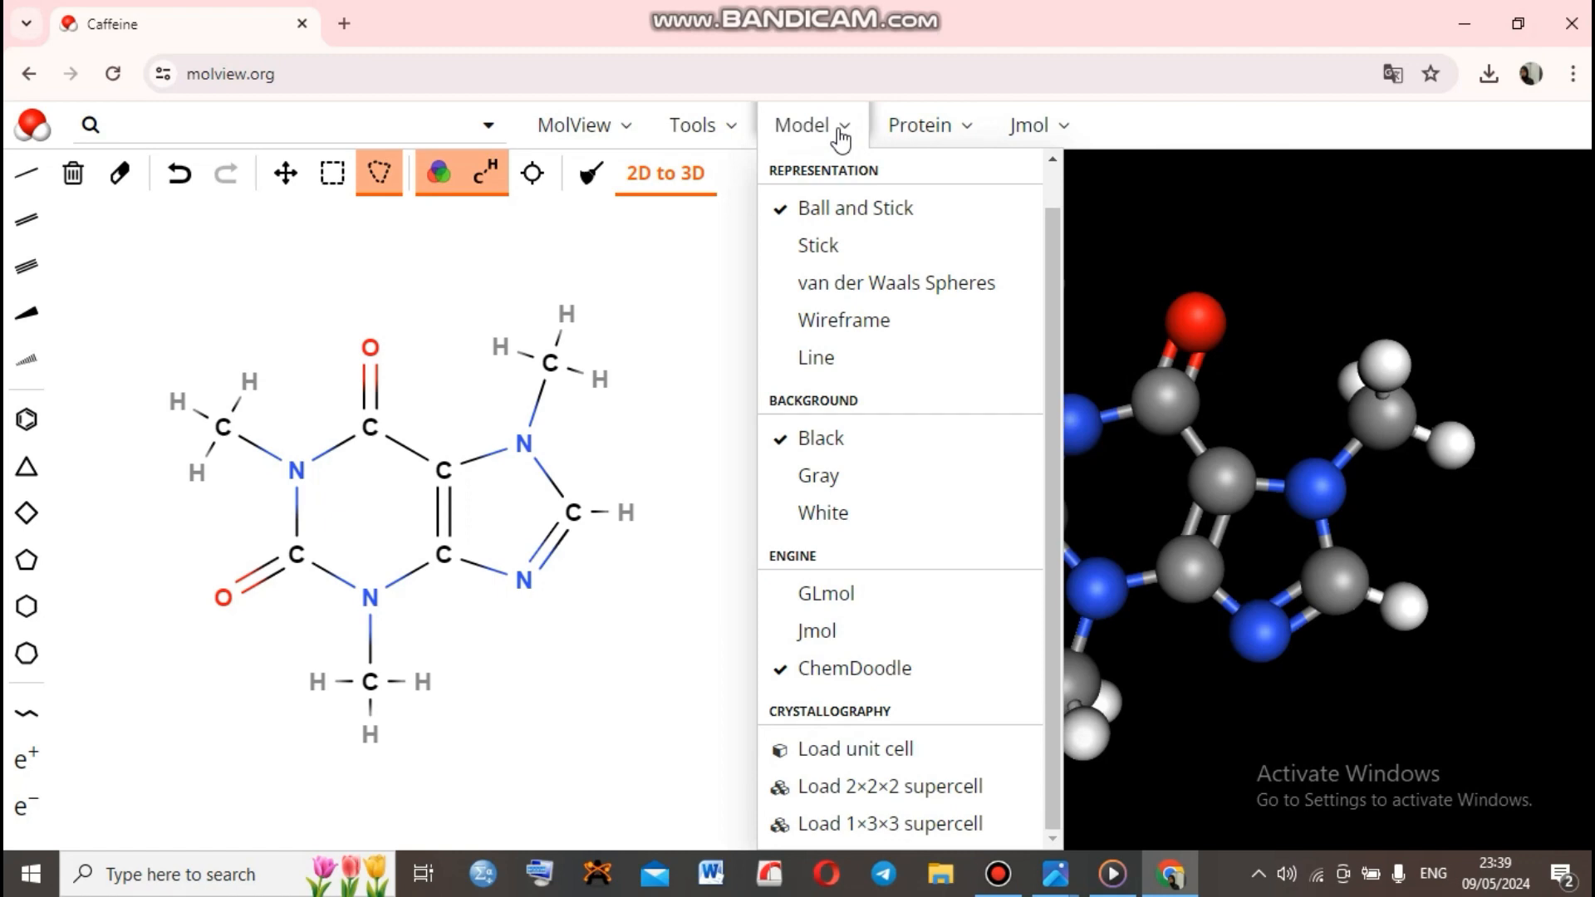
{"action": "left_click", "coordinate": [693, 142]}
{"action": "left_click", "coordinate": [586, 133]}
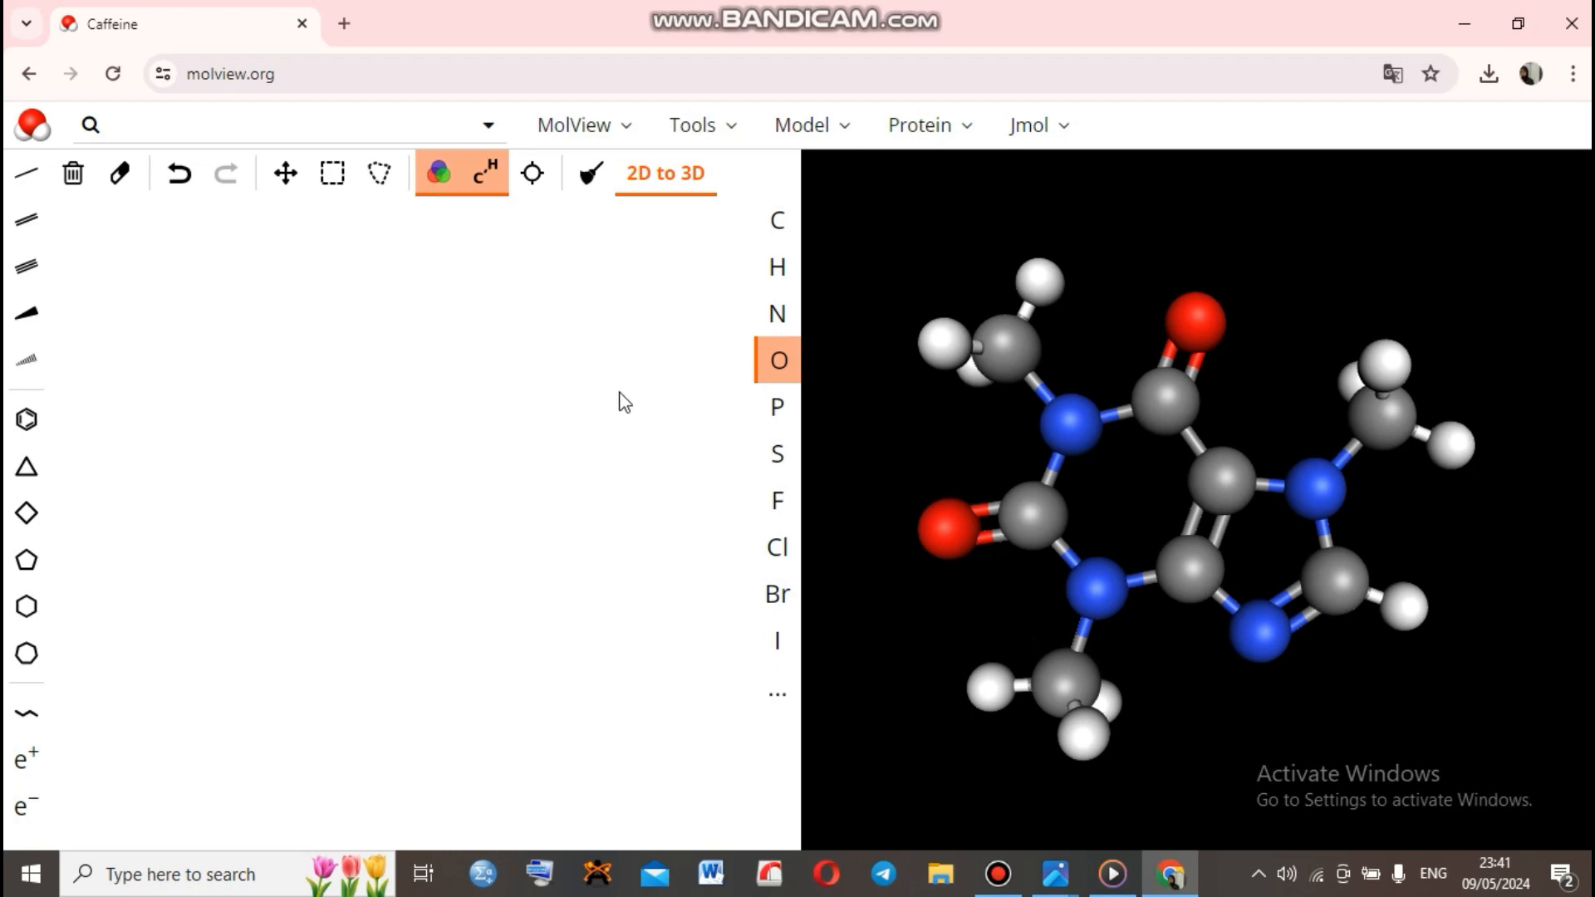
Sketch a single-bonded N–O–N chain with two terminal oxygen atoms attached to each nitrogen
{"action": "left_click", "coordinate": [776, 313]}
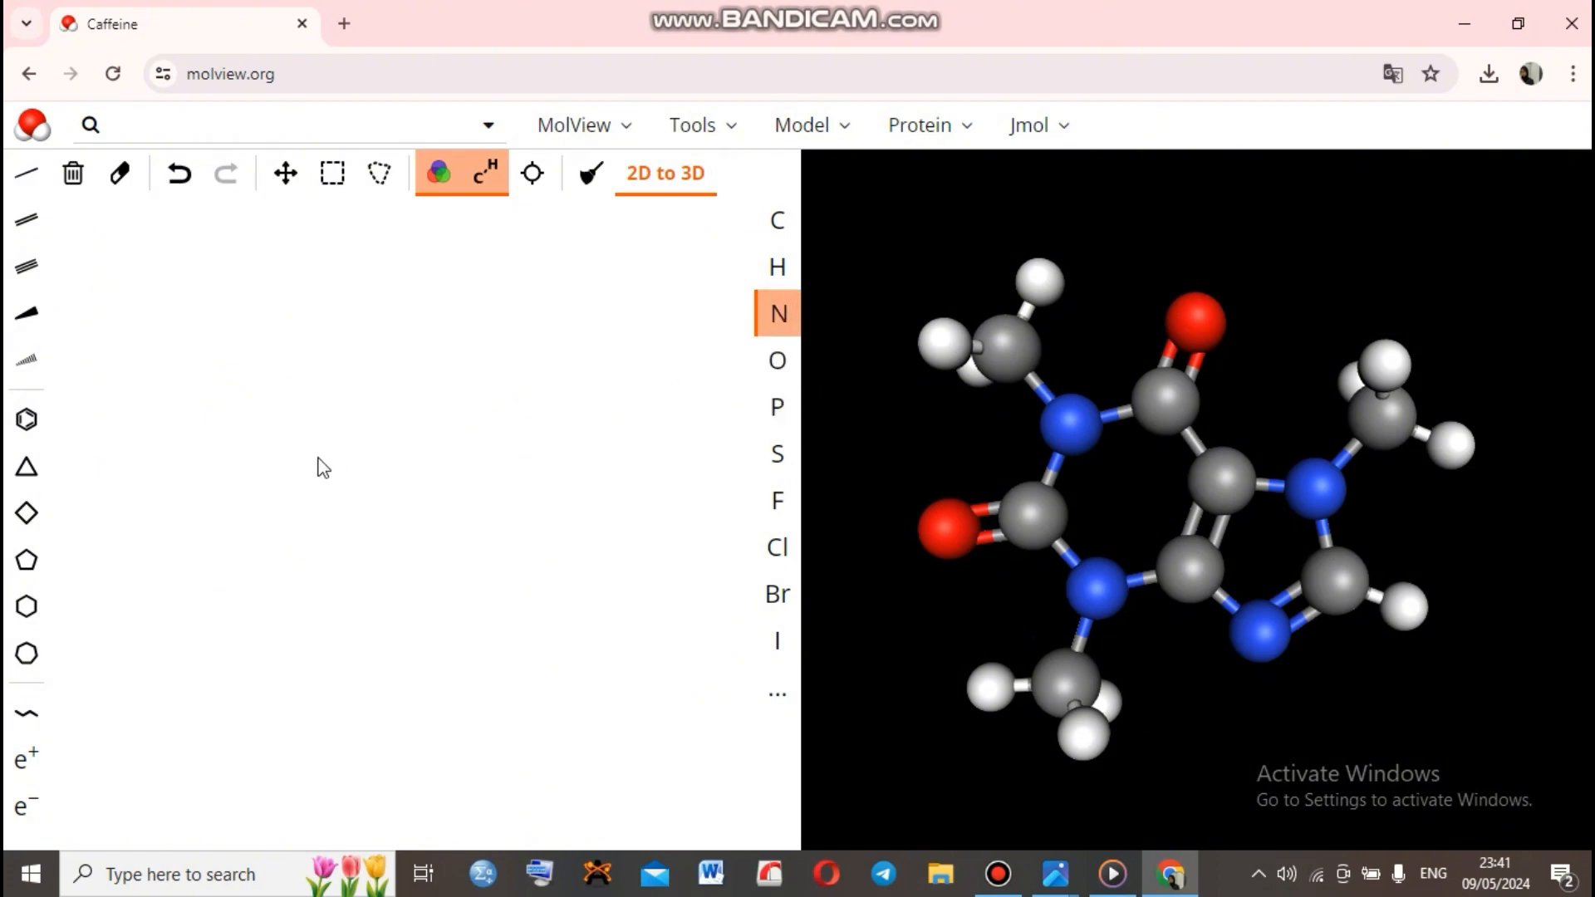
{"action": "left_click", "coordinate": [777, 359]}
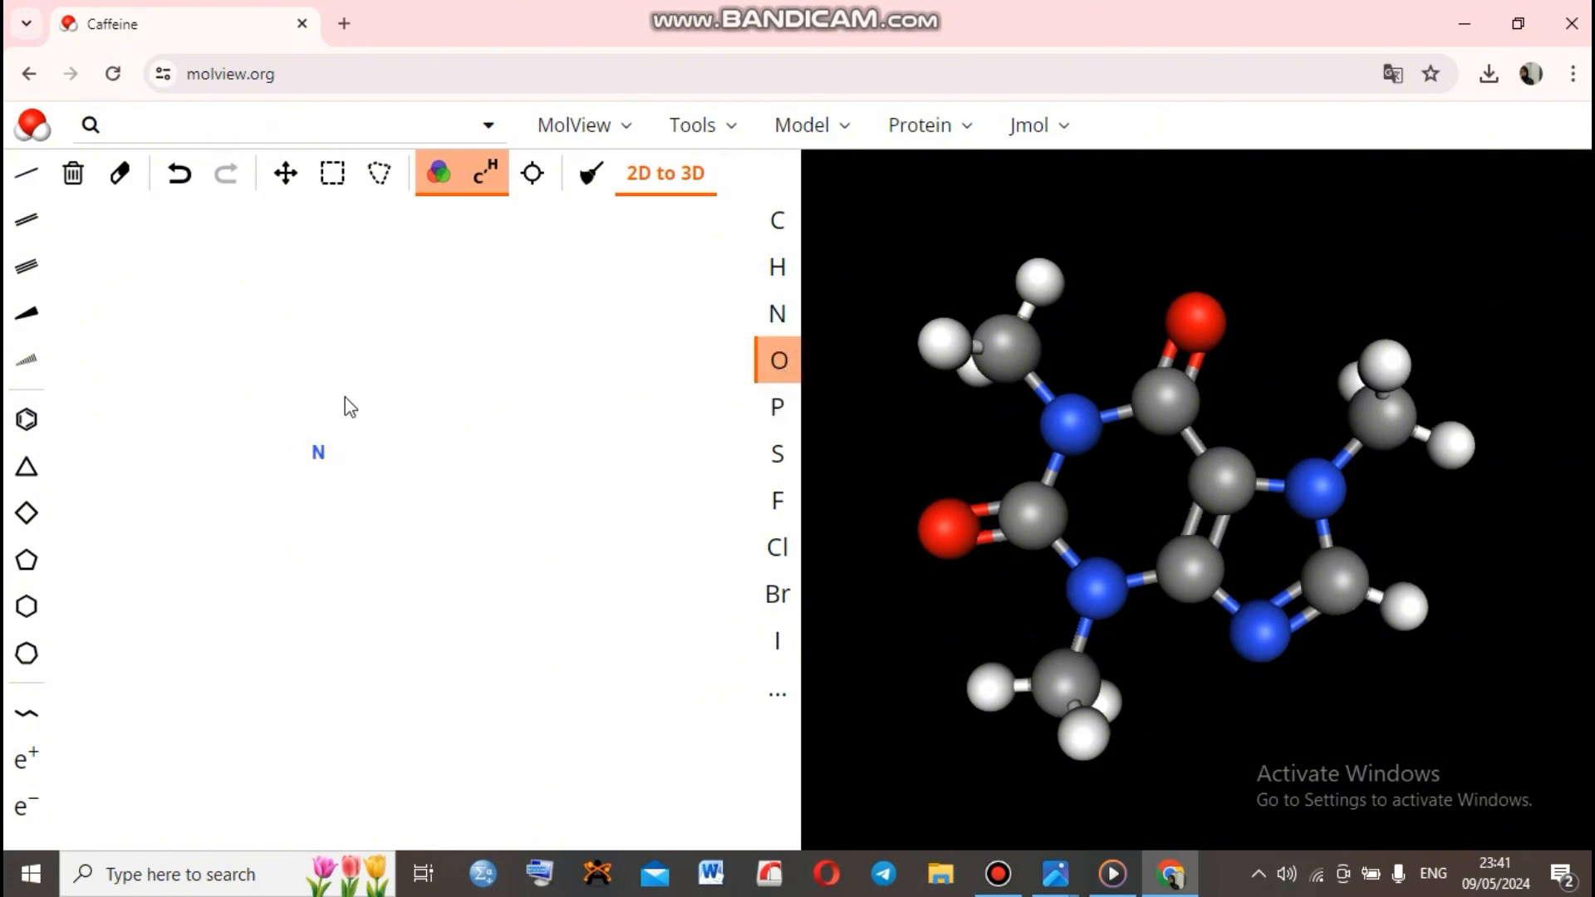
{"action": "left_click", "coordinate": [326, 451]}
{"action": "mouse_move", "coordinate": [318, 456]}
{"action": "left_mouse_down"}
{"action": "mouse_move", "coordinate": [262, 484]}
{"action": "mouse_move", "coordinate": [349, 474]}
{"action": "left_mouse_up"}
{"action": "left_click", "coordinate": [769, 318]}
{"action": "left_click_drag", "start_coordinate": [375, 487], "coordinate": [430, 419]}
{"action": "left_click", "coordinate": [780, 360]}
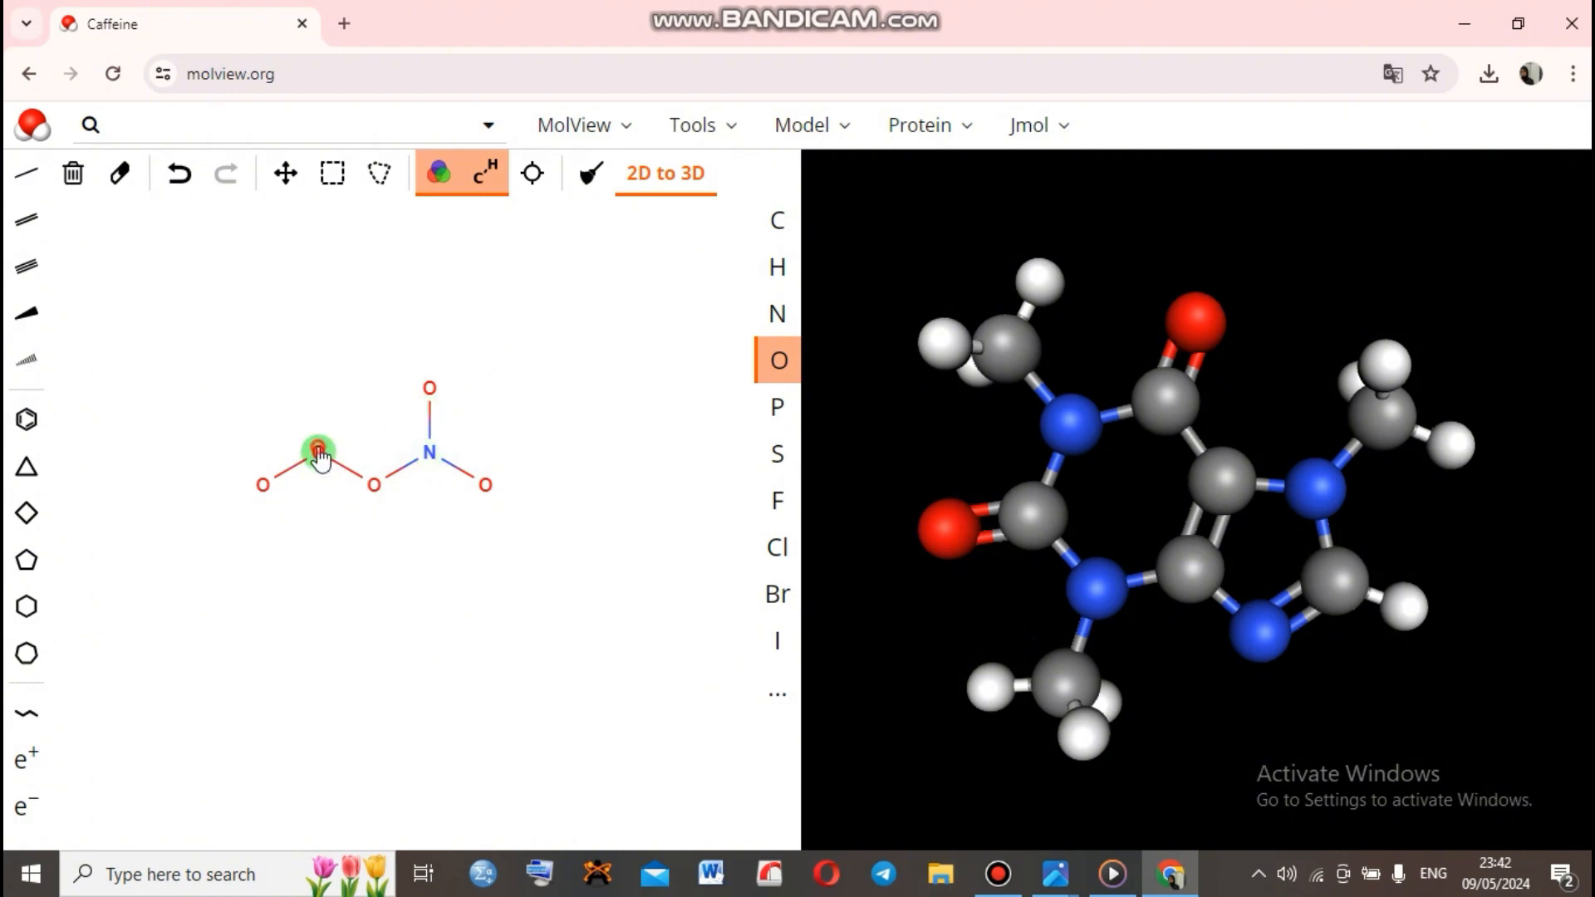
{"action": "left_click_drag", "start_coordinate": [318, 453], "coordinate": [320, 412]}
Change the four bonds between the nitrogens and their terminal oxygens to double bonds
{"action": "left_click", "coordinate": [25, 226]}
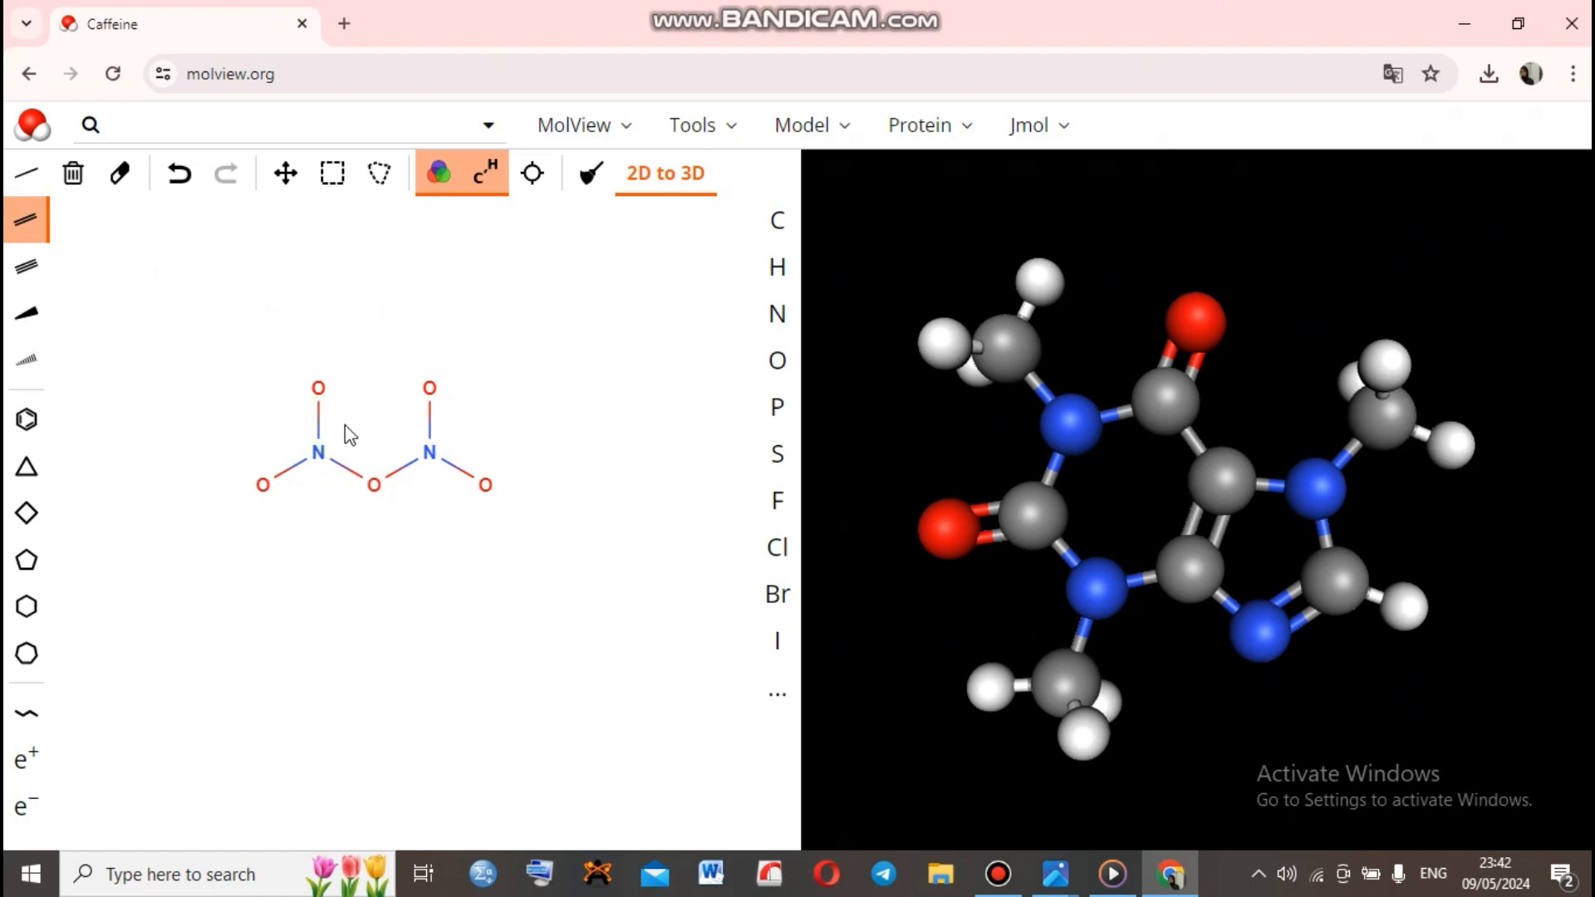
{"action": "left_click", "coordinate": [318, 420]}
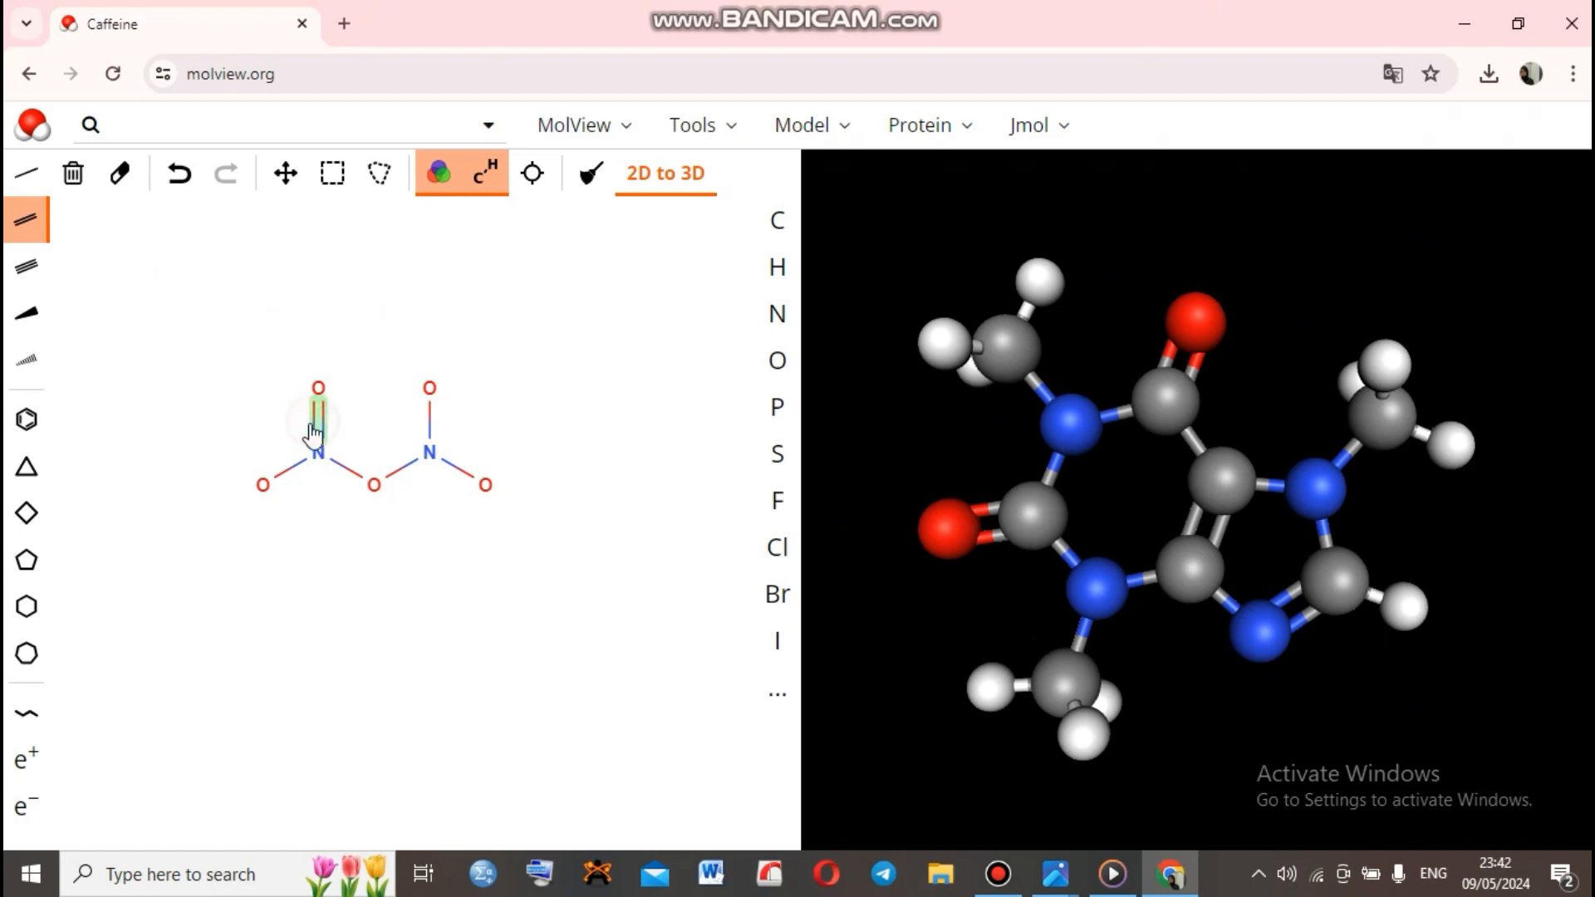
{"action": "left_click", "coordinate": [290, 475]}
{"action": "left_click", "coordinate": [429, 420]}
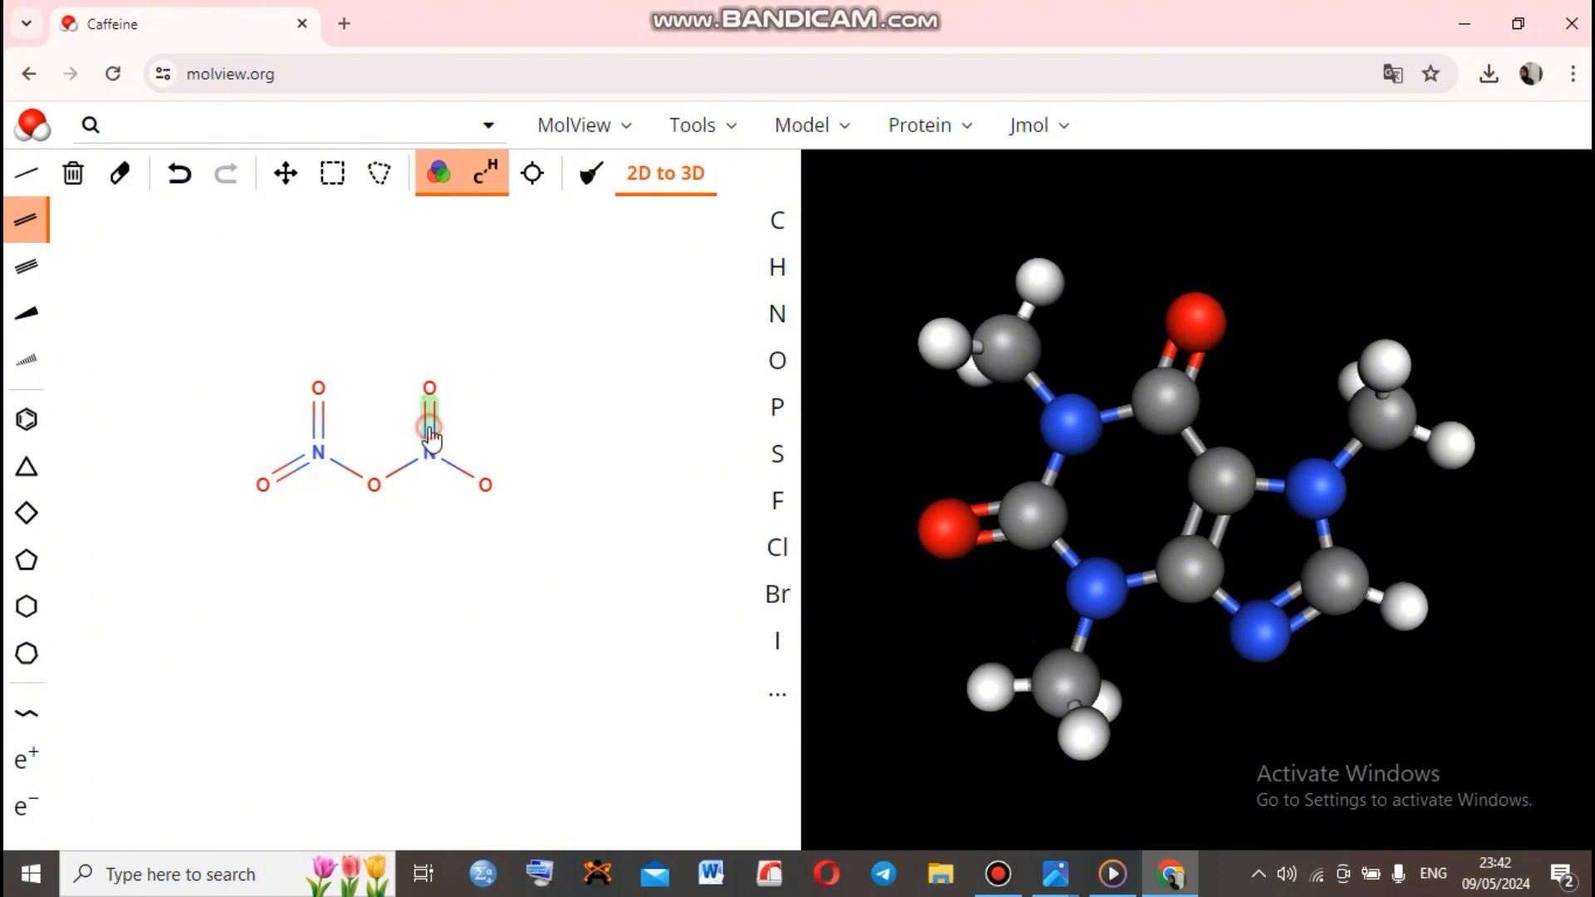
{"action": "left_click", "coordinate": [459, 470]}
Nudge the upper oxygen on the right-hand nitrogen and center the whole structure in the sketch area
{"action": "left_click", "coordinate": [287, 177]}
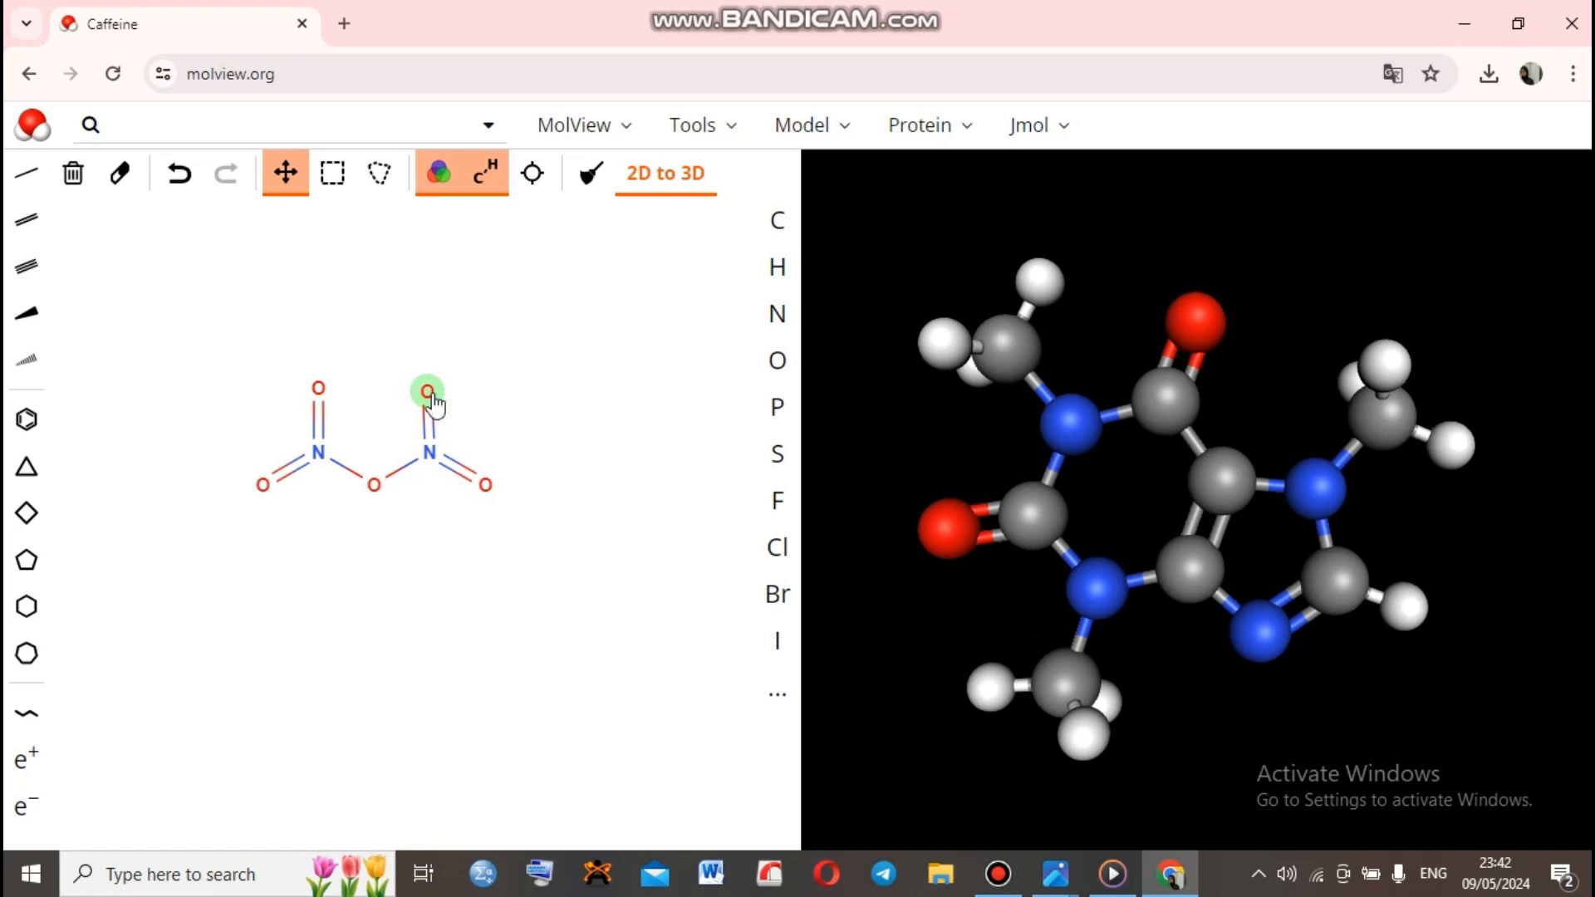
{"action": "left_click", "coordinate": [373, 312]}
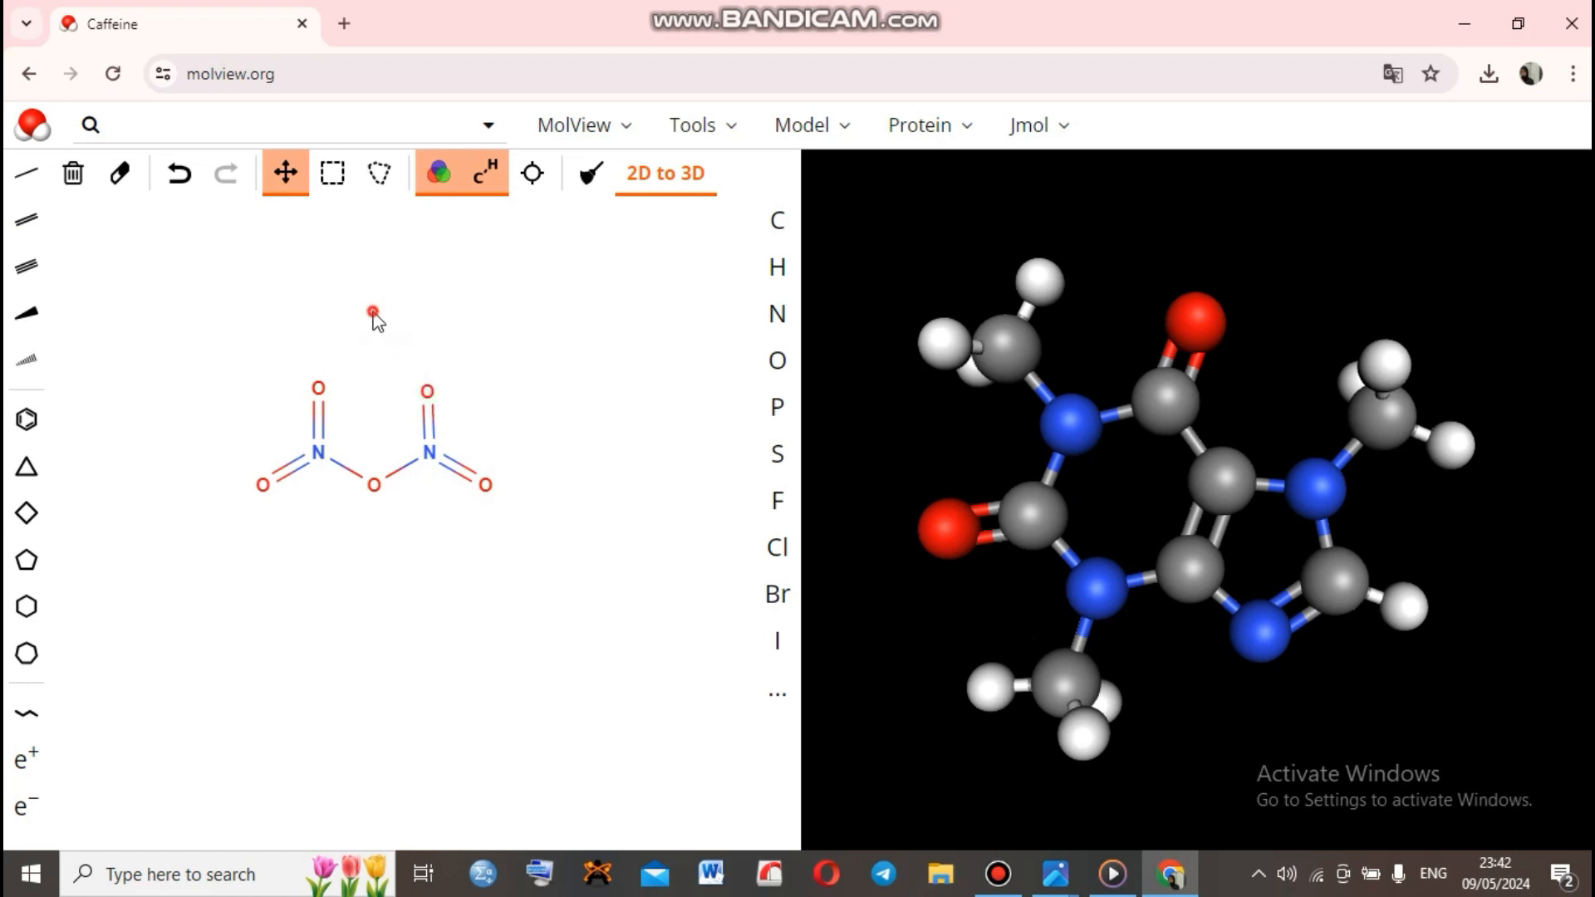
{"action": "left_click", "coordinate": [445, 177]}
{"action": "left_click", "coordinate": [446, 178]}
{"action": "left_click", "coordinate": [490, 179]}
{"action": "left_click", "coordinate": [491, 179]}
{"action": "left_click", "coordinate": [541, 178]}
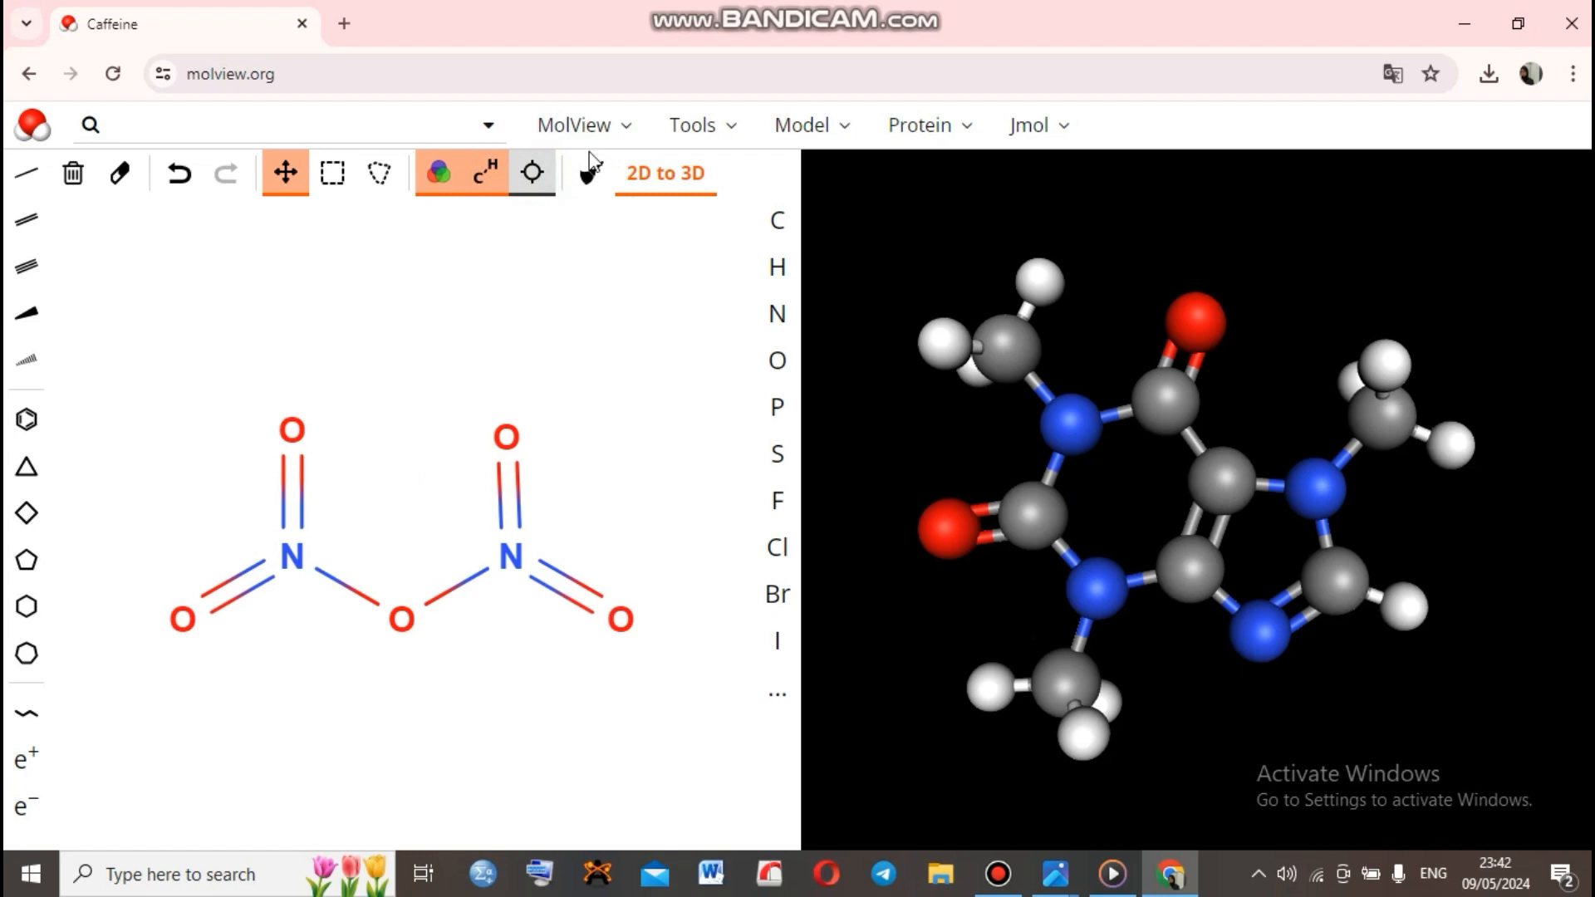
Export the structural formula as an image, view the downloaded PNG, and return to the MolView sketch
{"action": "left_click", "coordinate": [696, 150]}
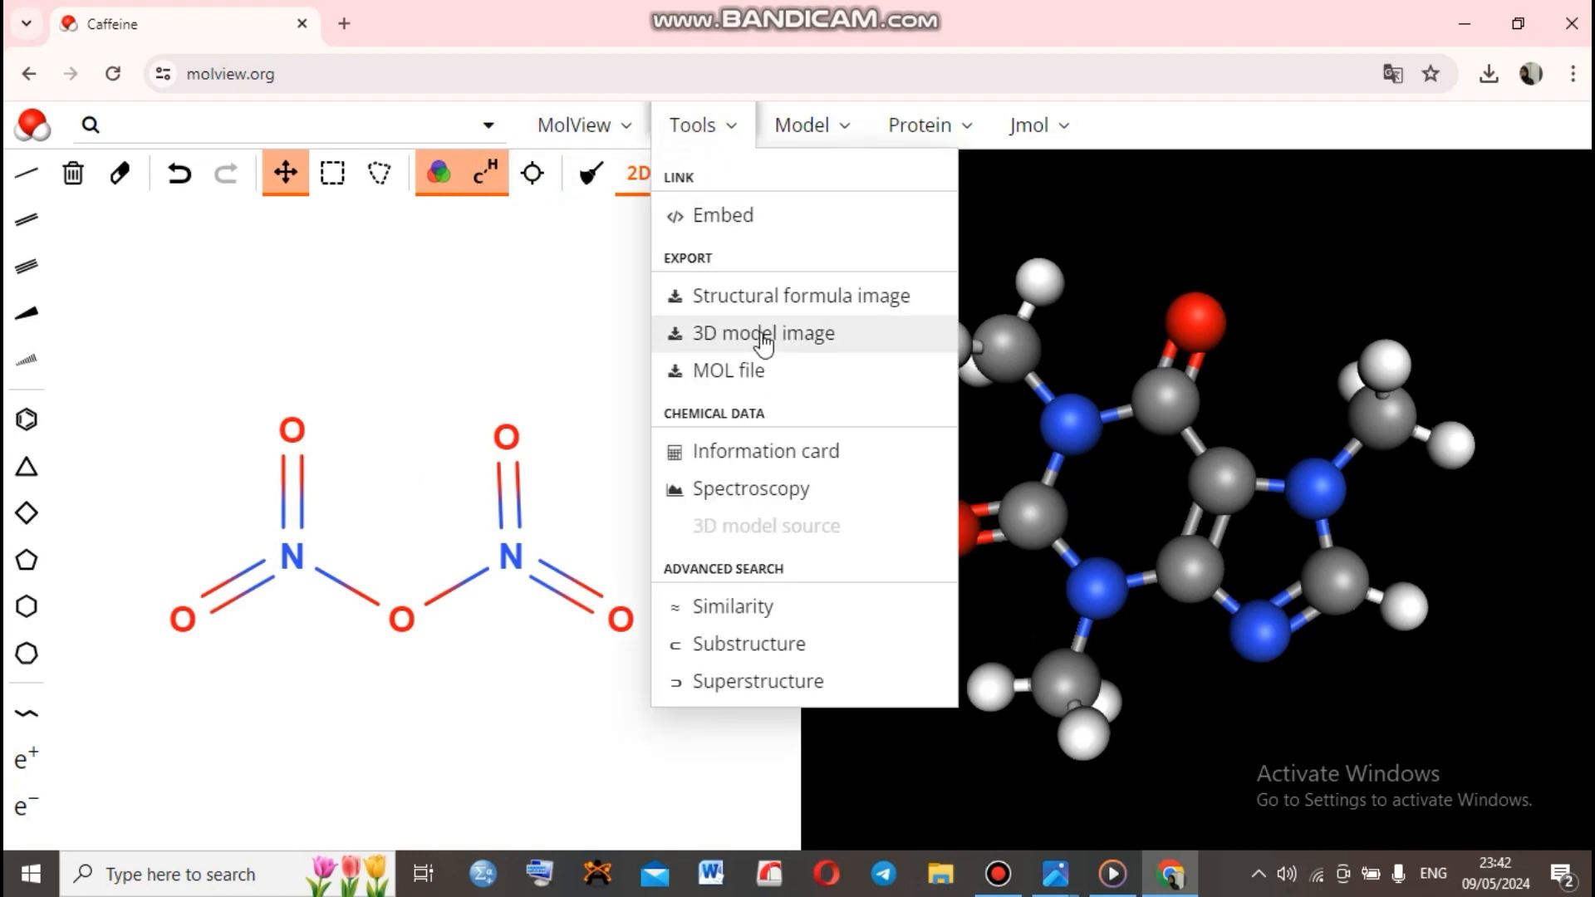
{"action": "left_click", "coordinate": [834, 301]}
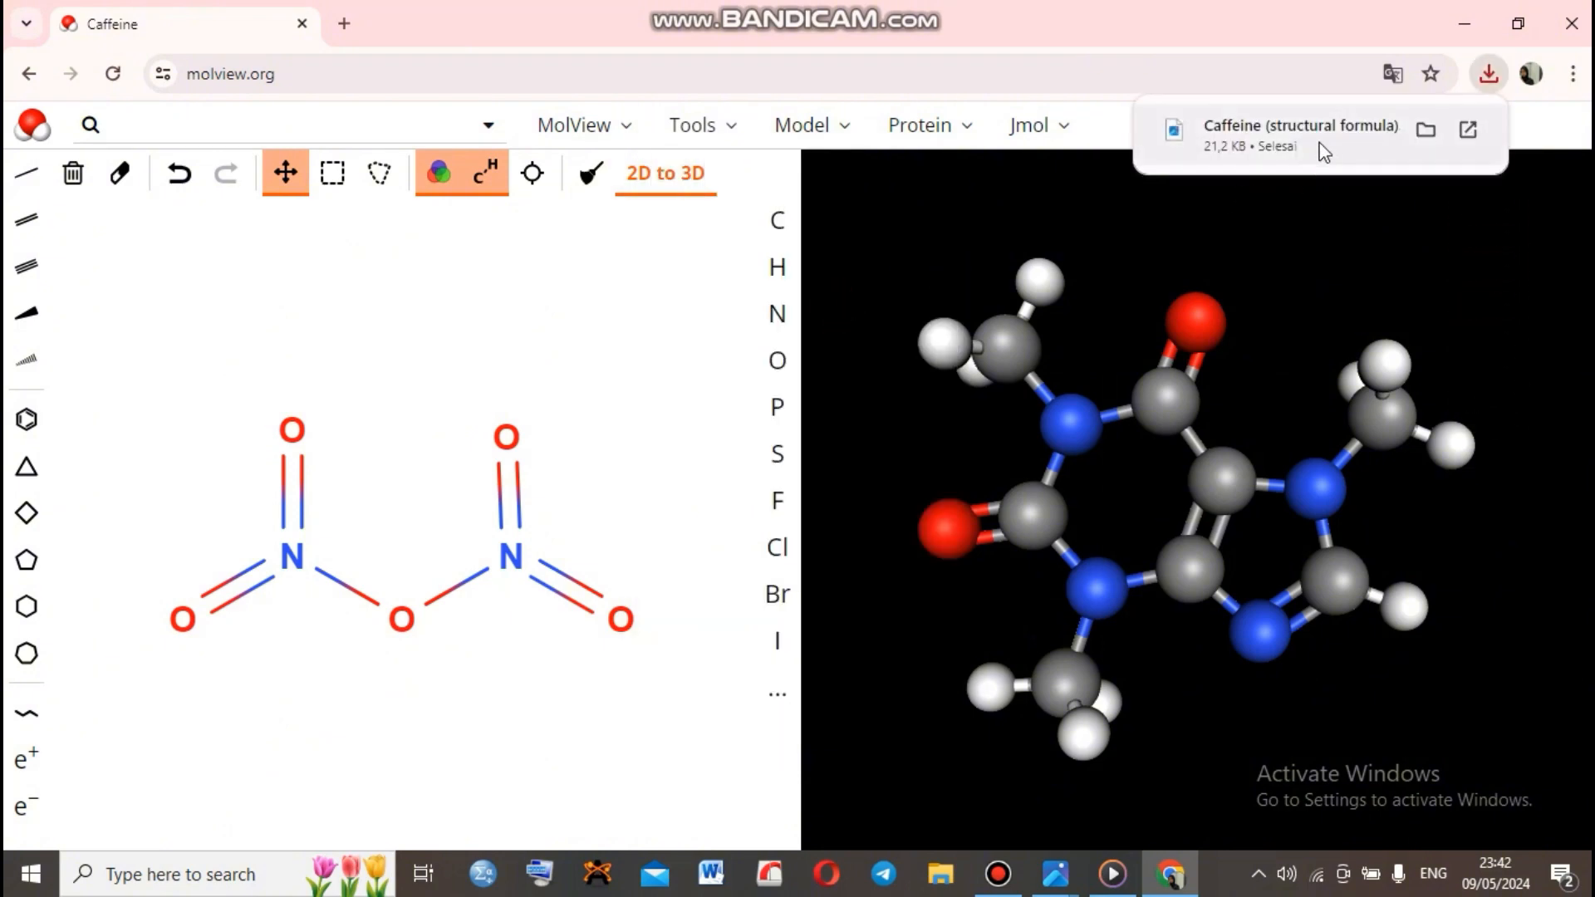
{"action": "left_click", "coordinate": [1329, 137]}
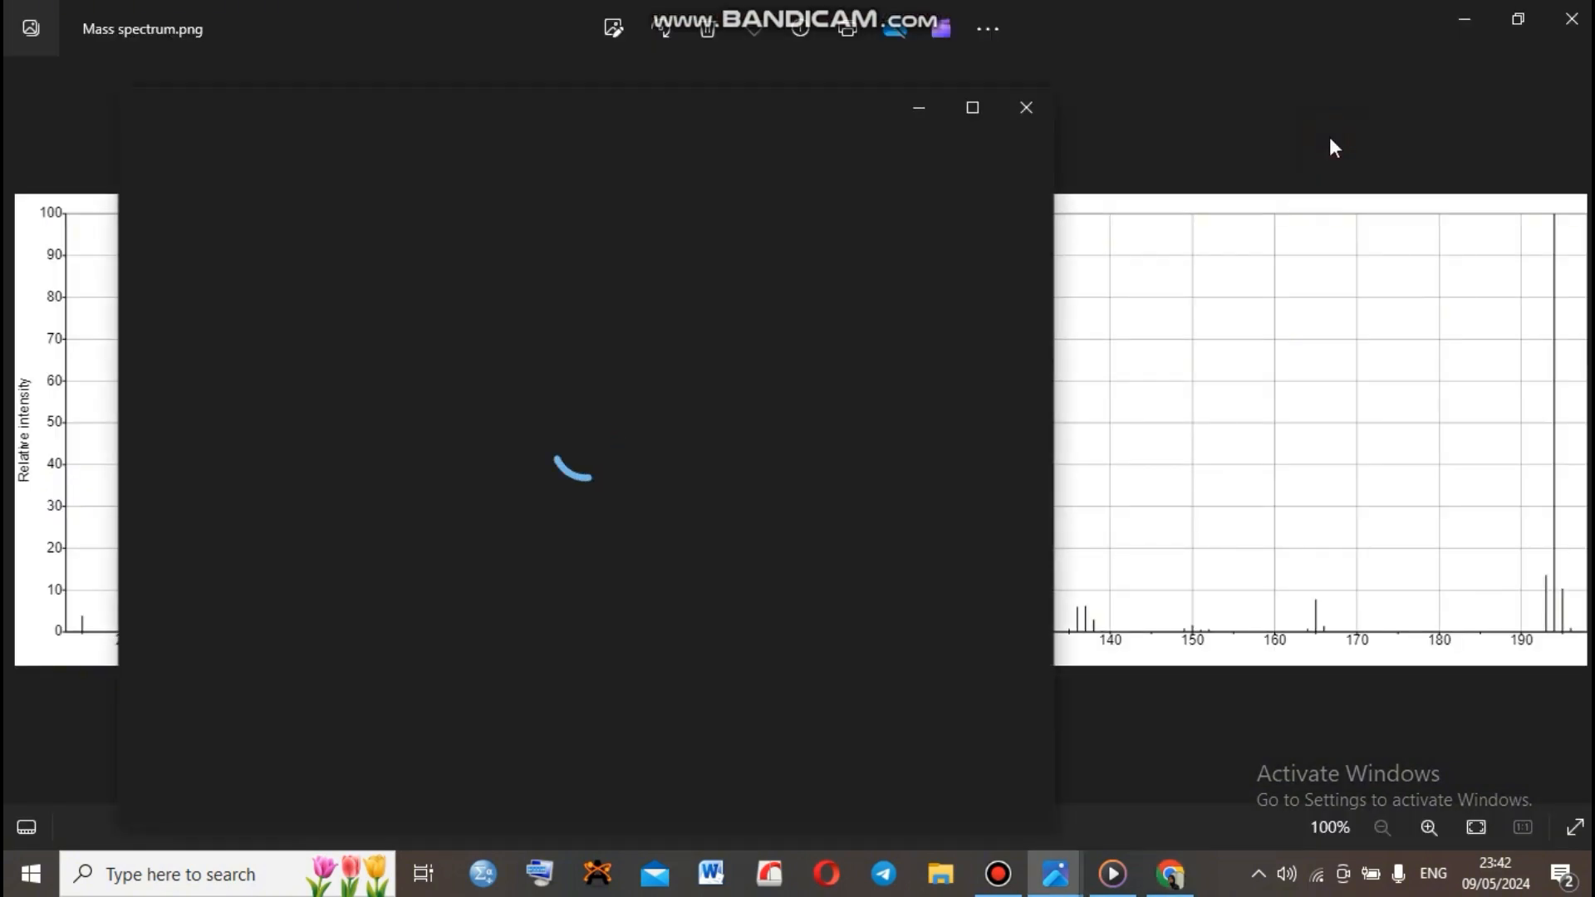
{"action": "left_click", "coordinate": [970, 103]}
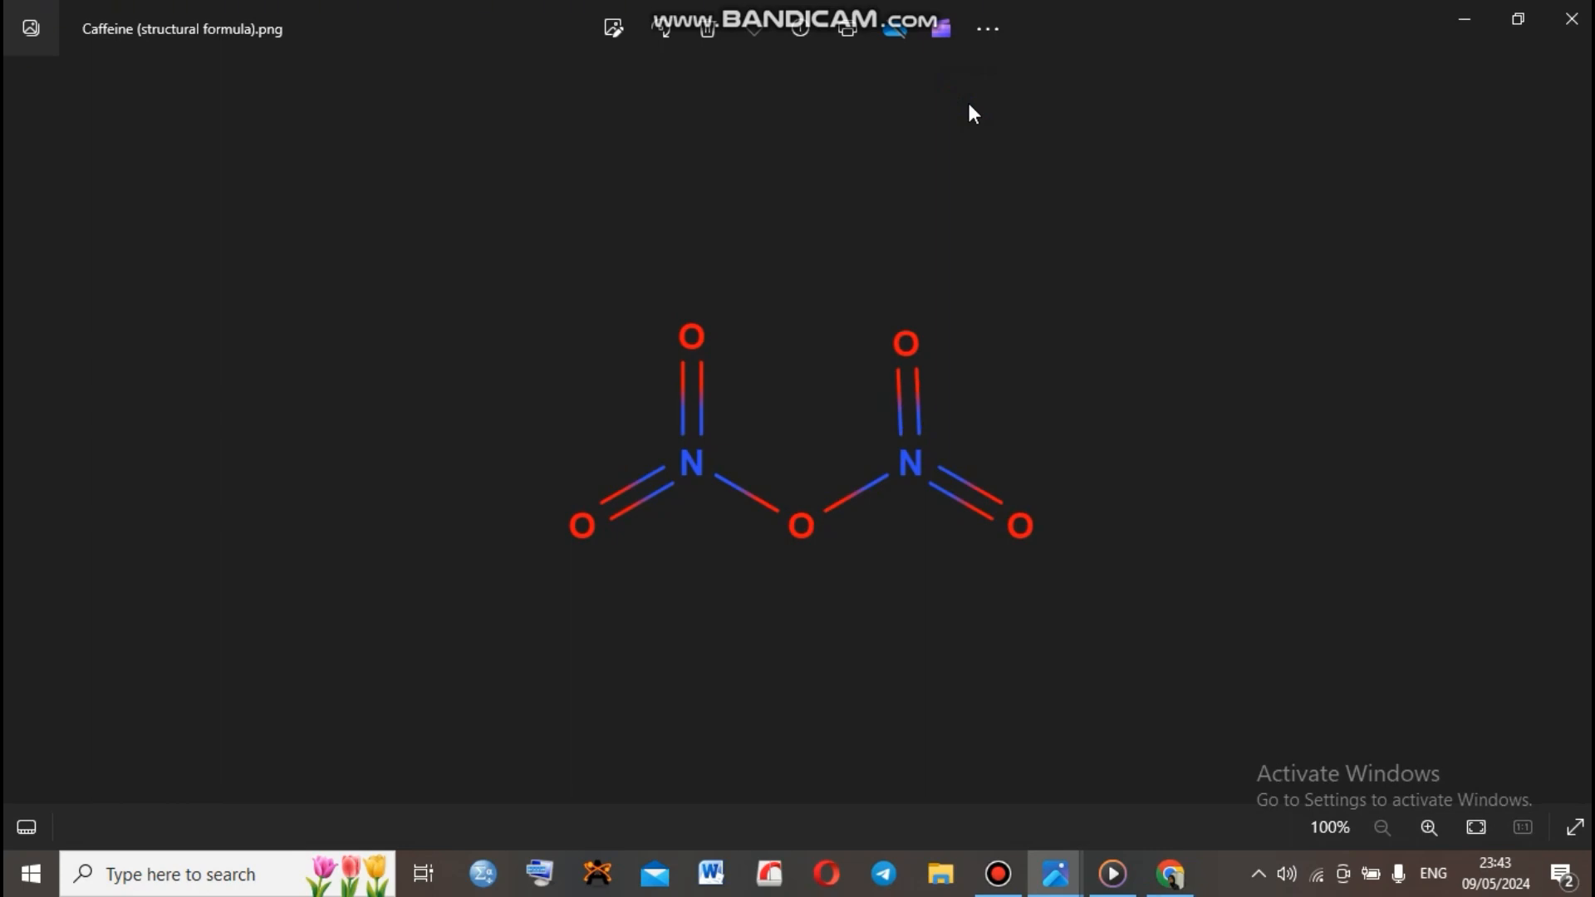
{"action": "left_click", "coordinate": [1463, 18]}
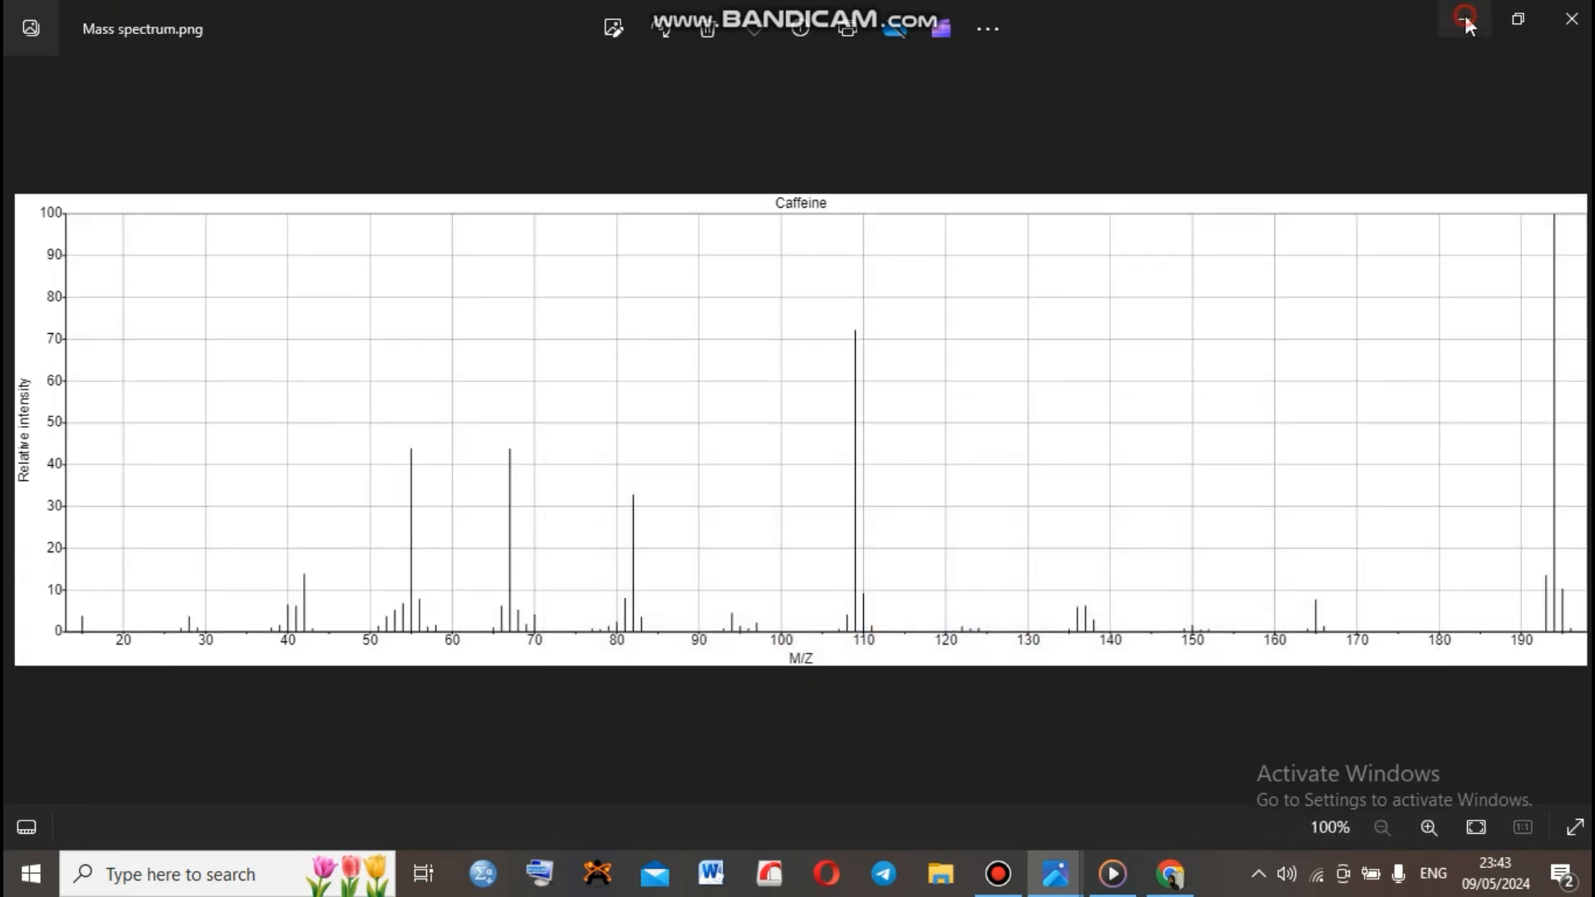
{"action": "left_click", "coordinate": [1464, 17]}
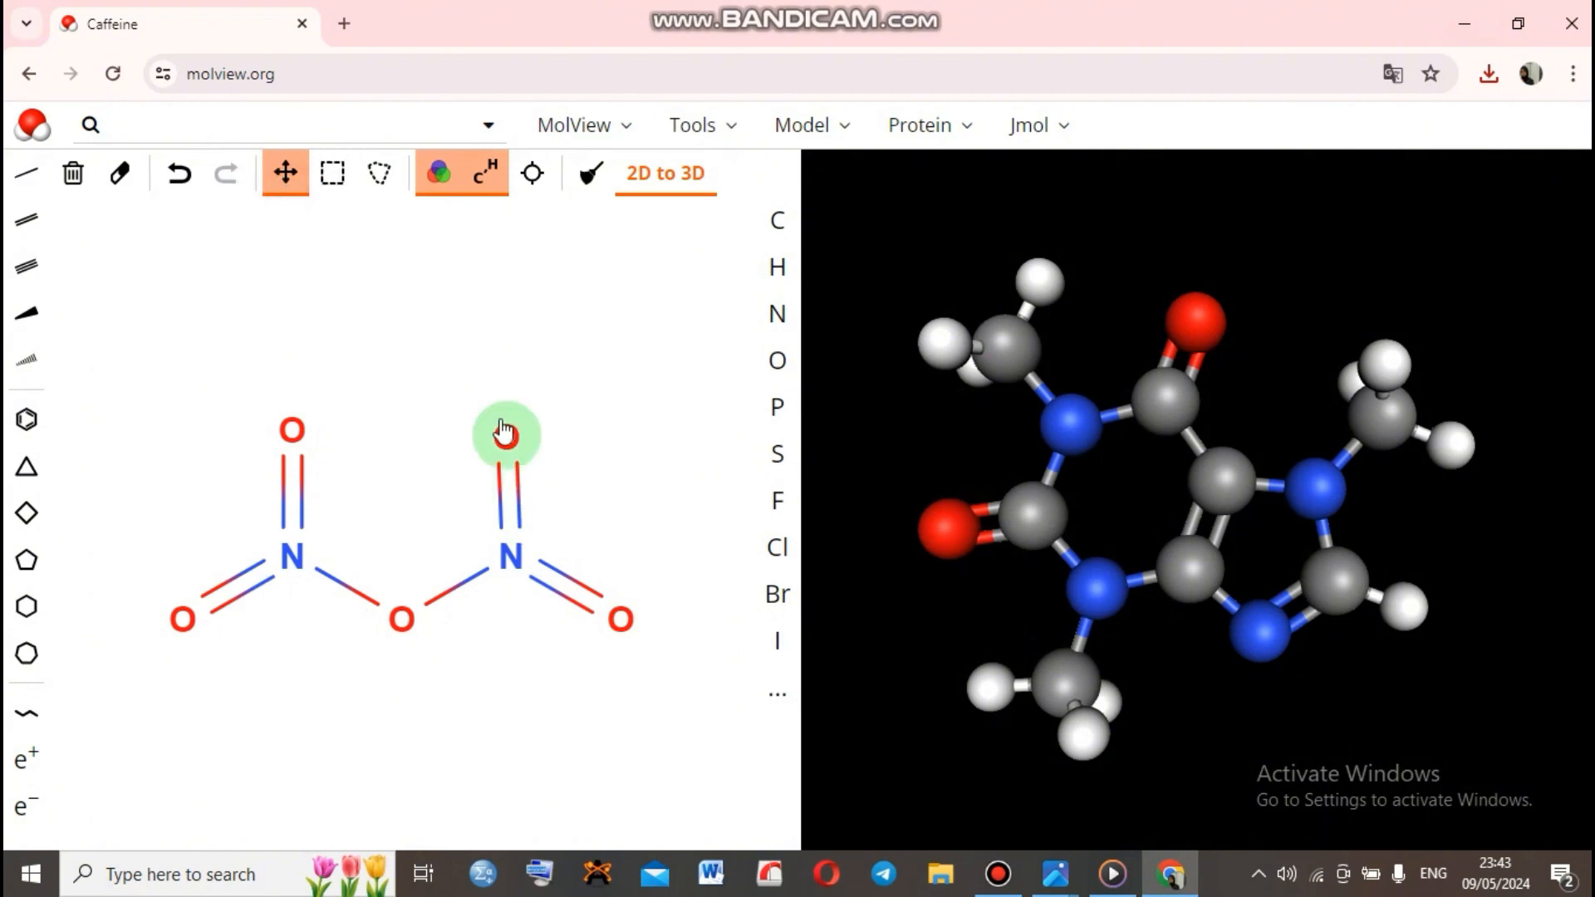
Straighten the right-hand nitrogen's upper oxygen bond and open the information card for the sketched molecule
{"action": "left_click_drag", "start_coordinate": [510, 443], "coordinate": [509, 429]}
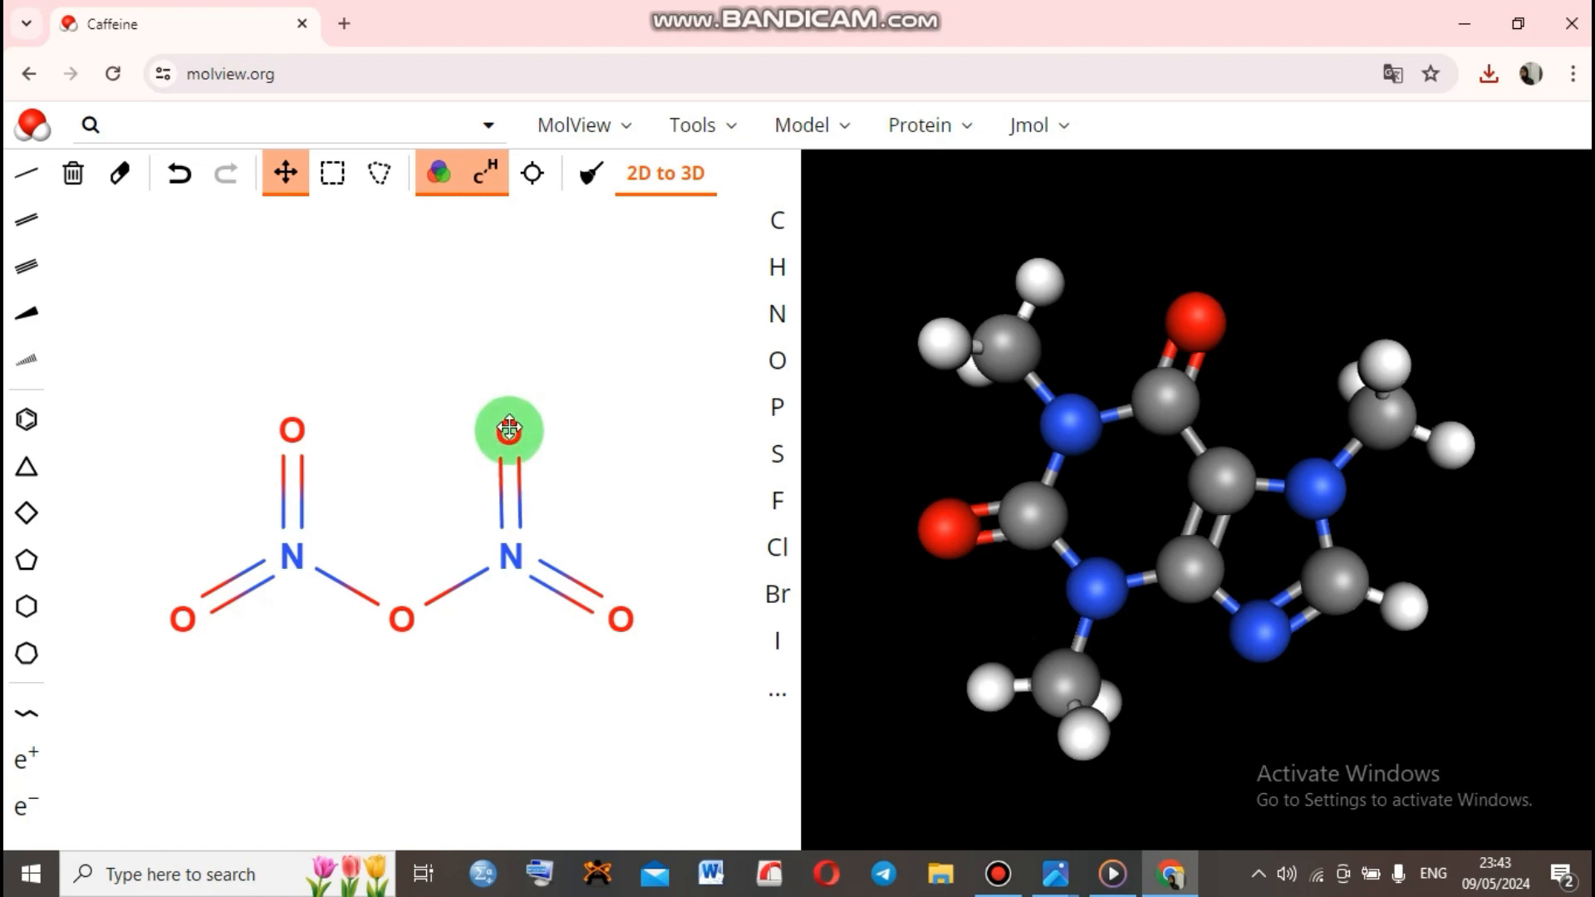
{"action": "left_click", "coordinate": [810, 126]}
{"action": "left_click", "coordinate": [706, 133]}
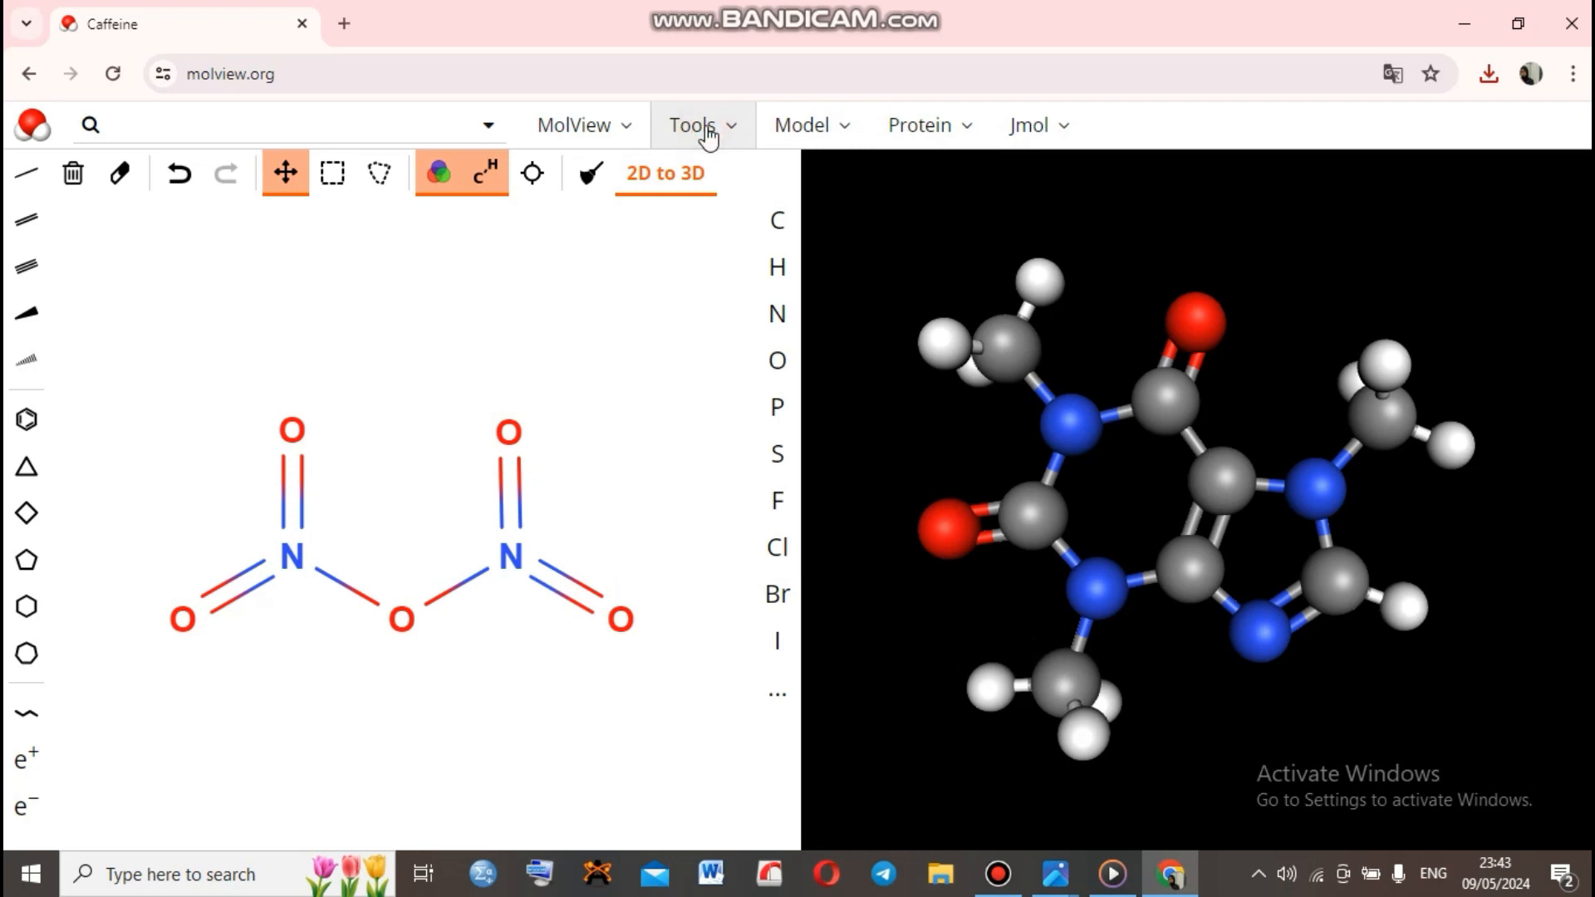
{"action": "left_click", "coordinate": [725, 135]}
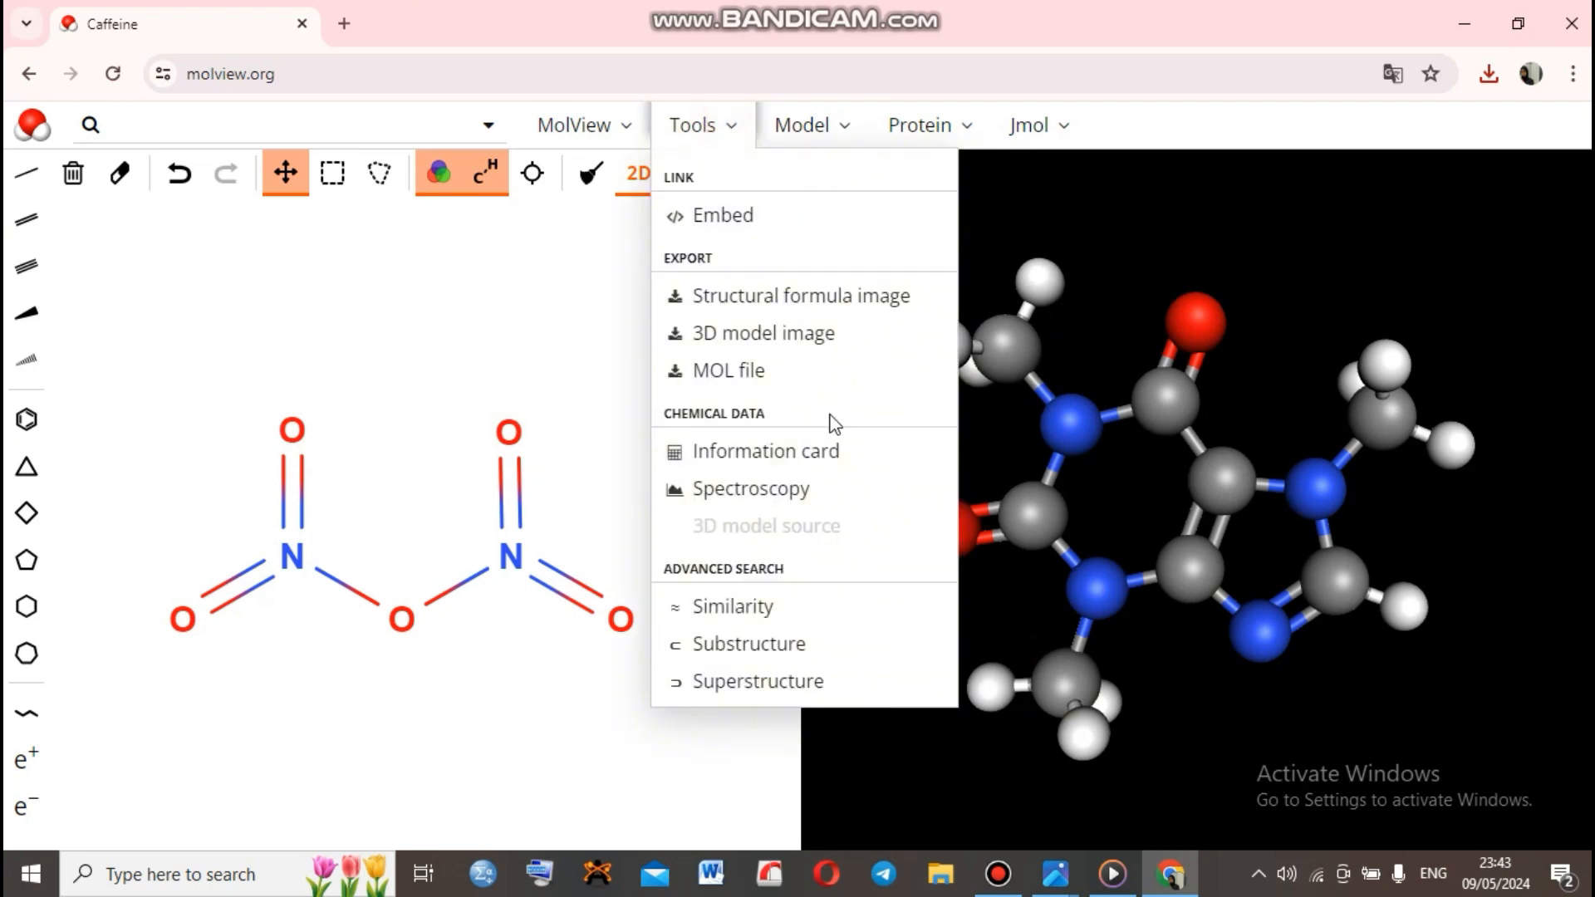
{"action": "left_click", "coordinate": [778, 462]}
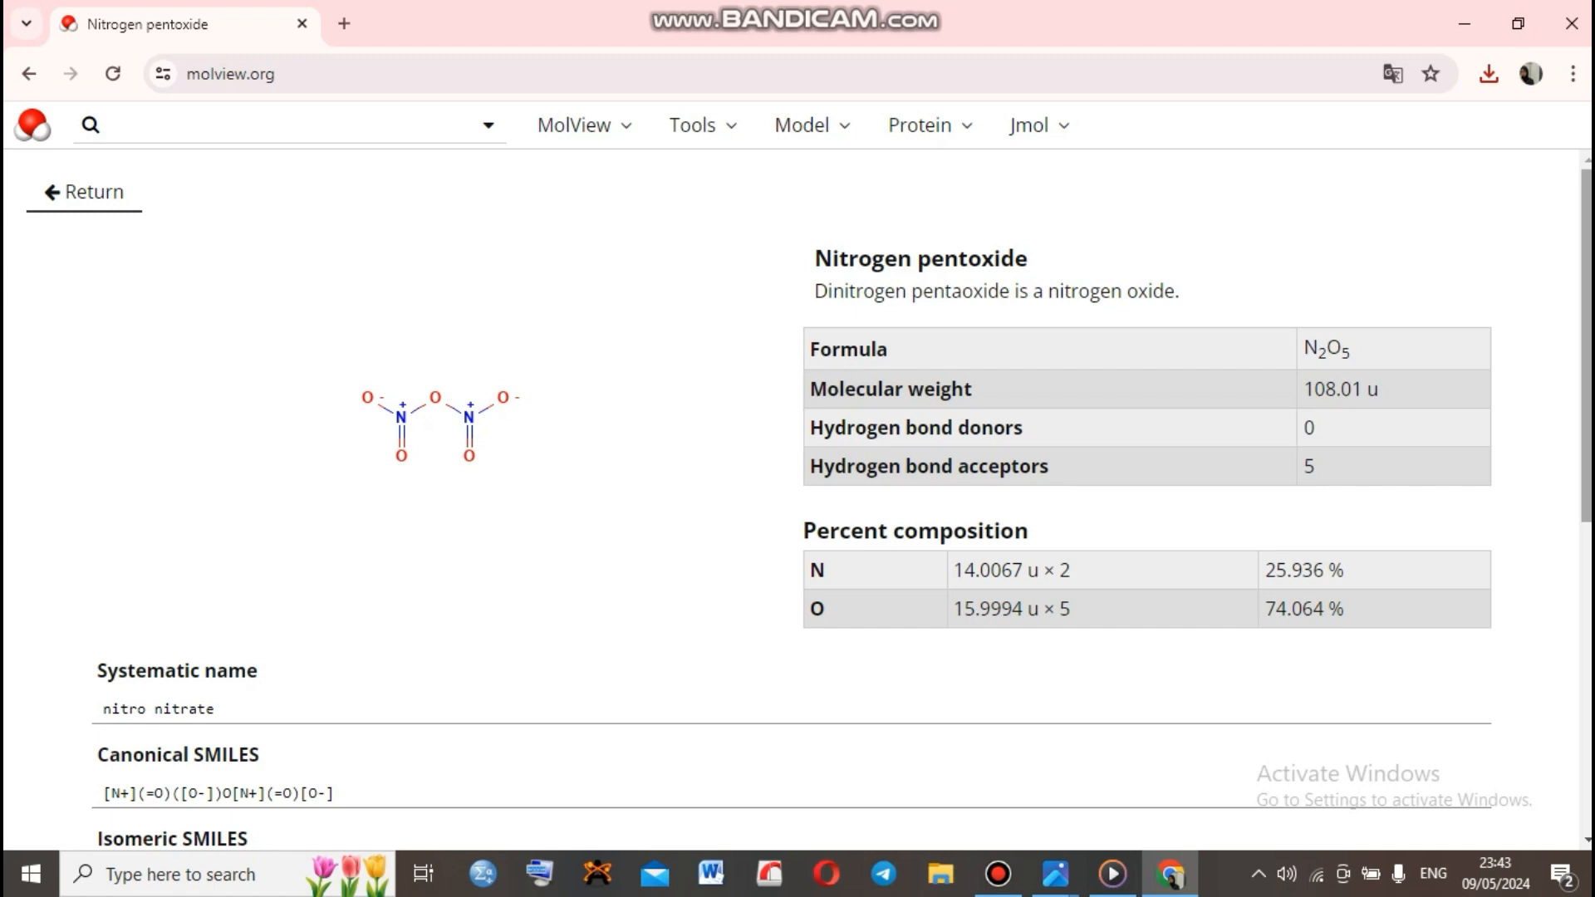
Examine the information card from the formula and percent composition down to the CAS Number and PubChem Compound ID
{"action": "scroll", "coordinate": [1574, 370], "scroll_direction": "down", "scroll_amount": 2}
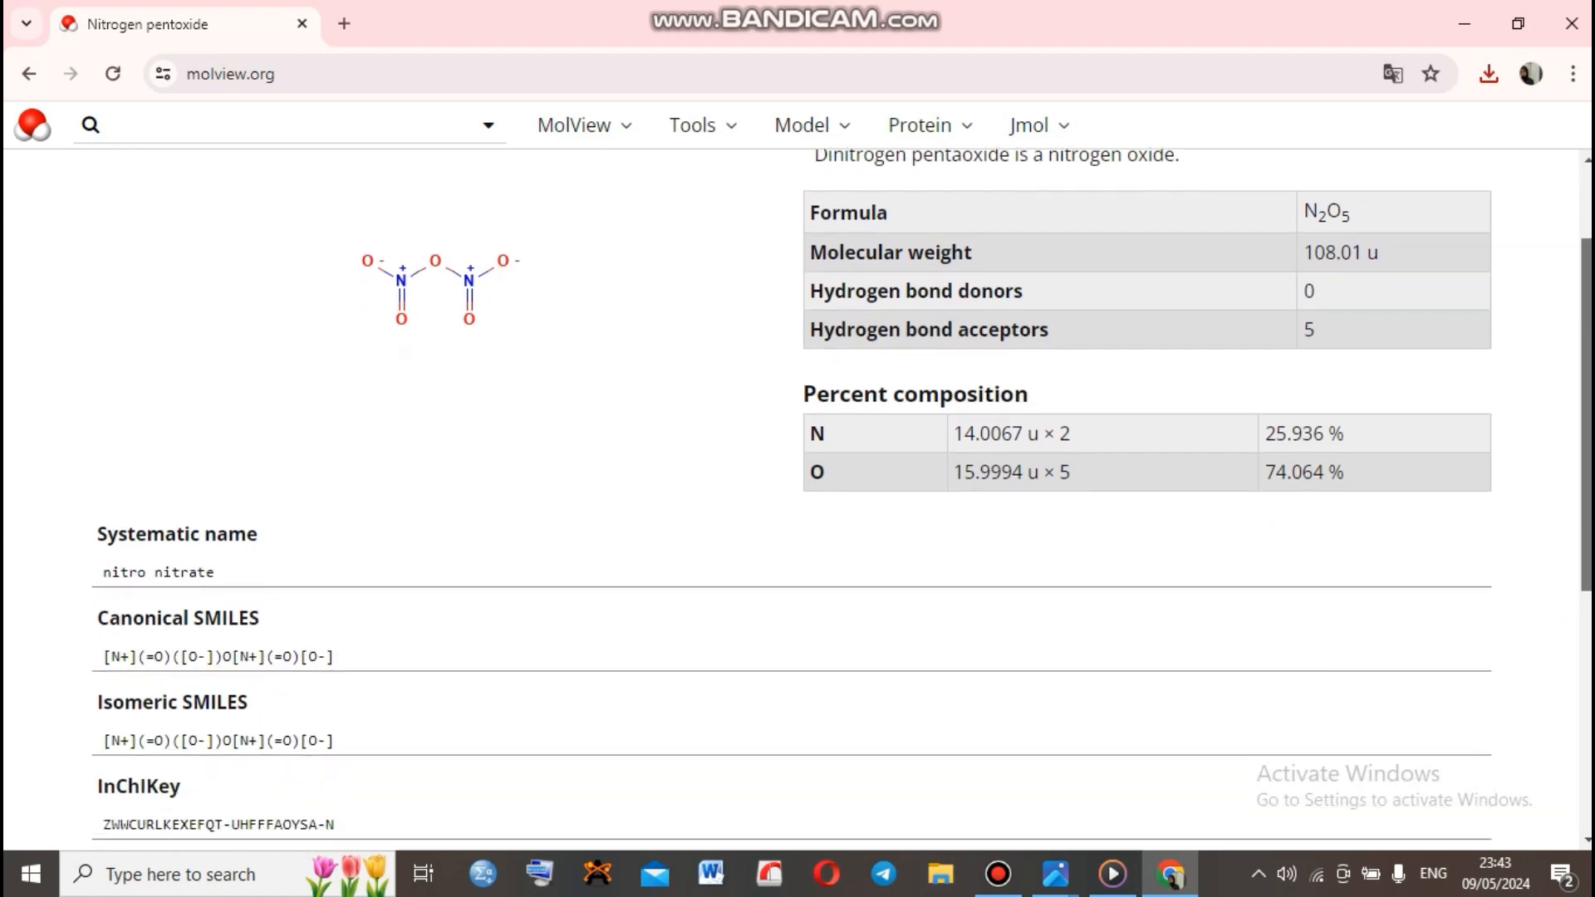
{"action": "scroll", "coordinate": [797, 498], "scroll_direction": "down", "scroll_amount": 1}
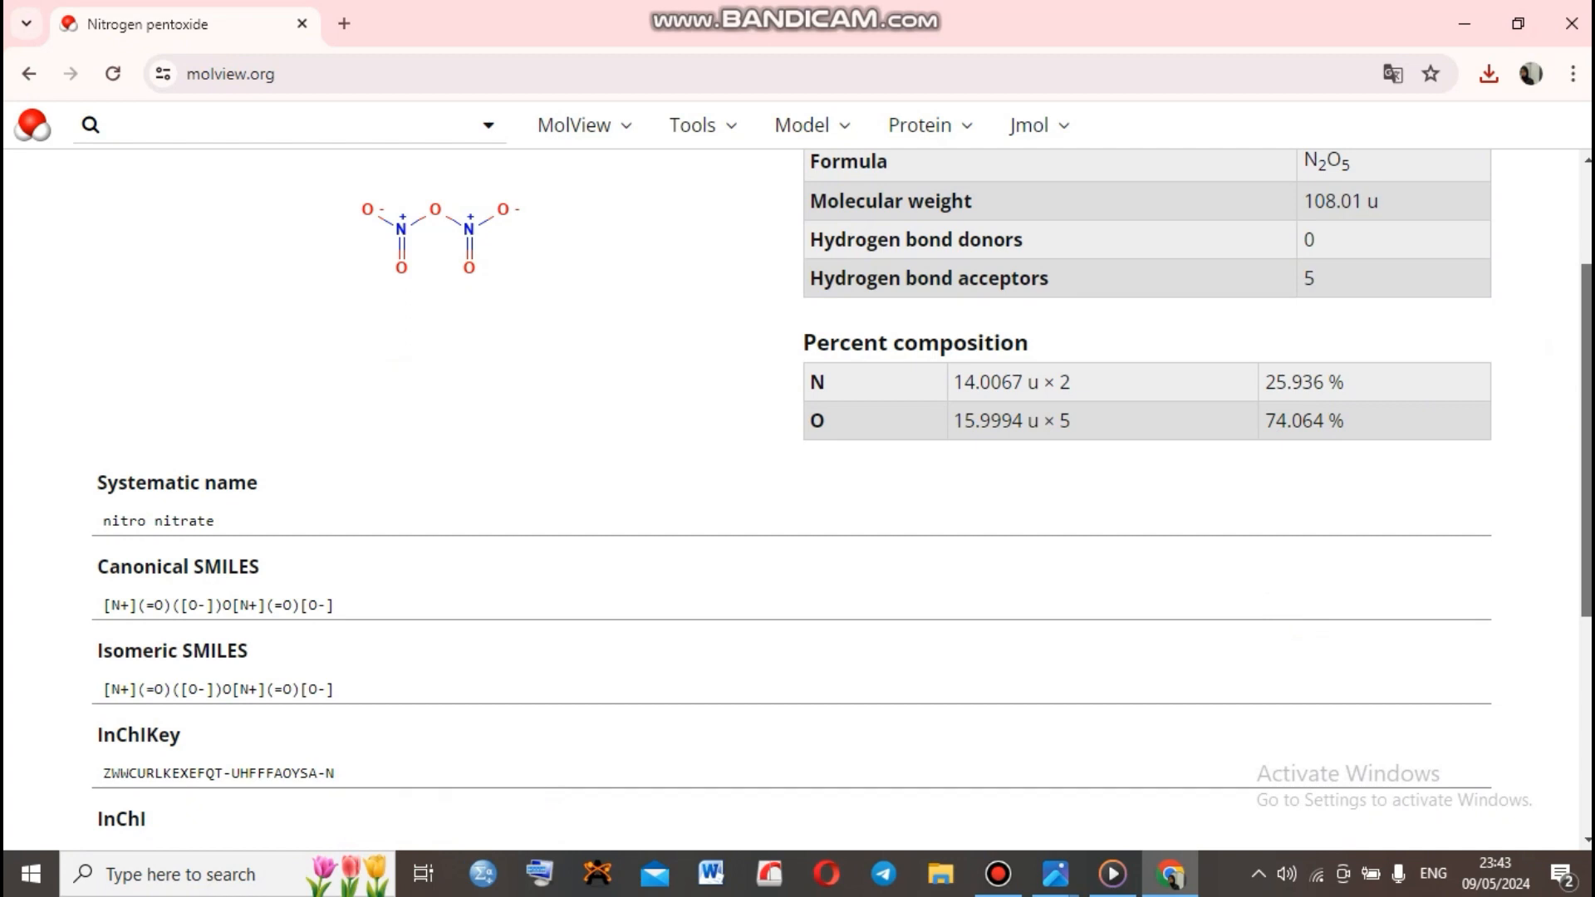
{"action": "scroll", "coordinate": [843, 498], "scroll_direction": "down", "scroll_amount": 2}
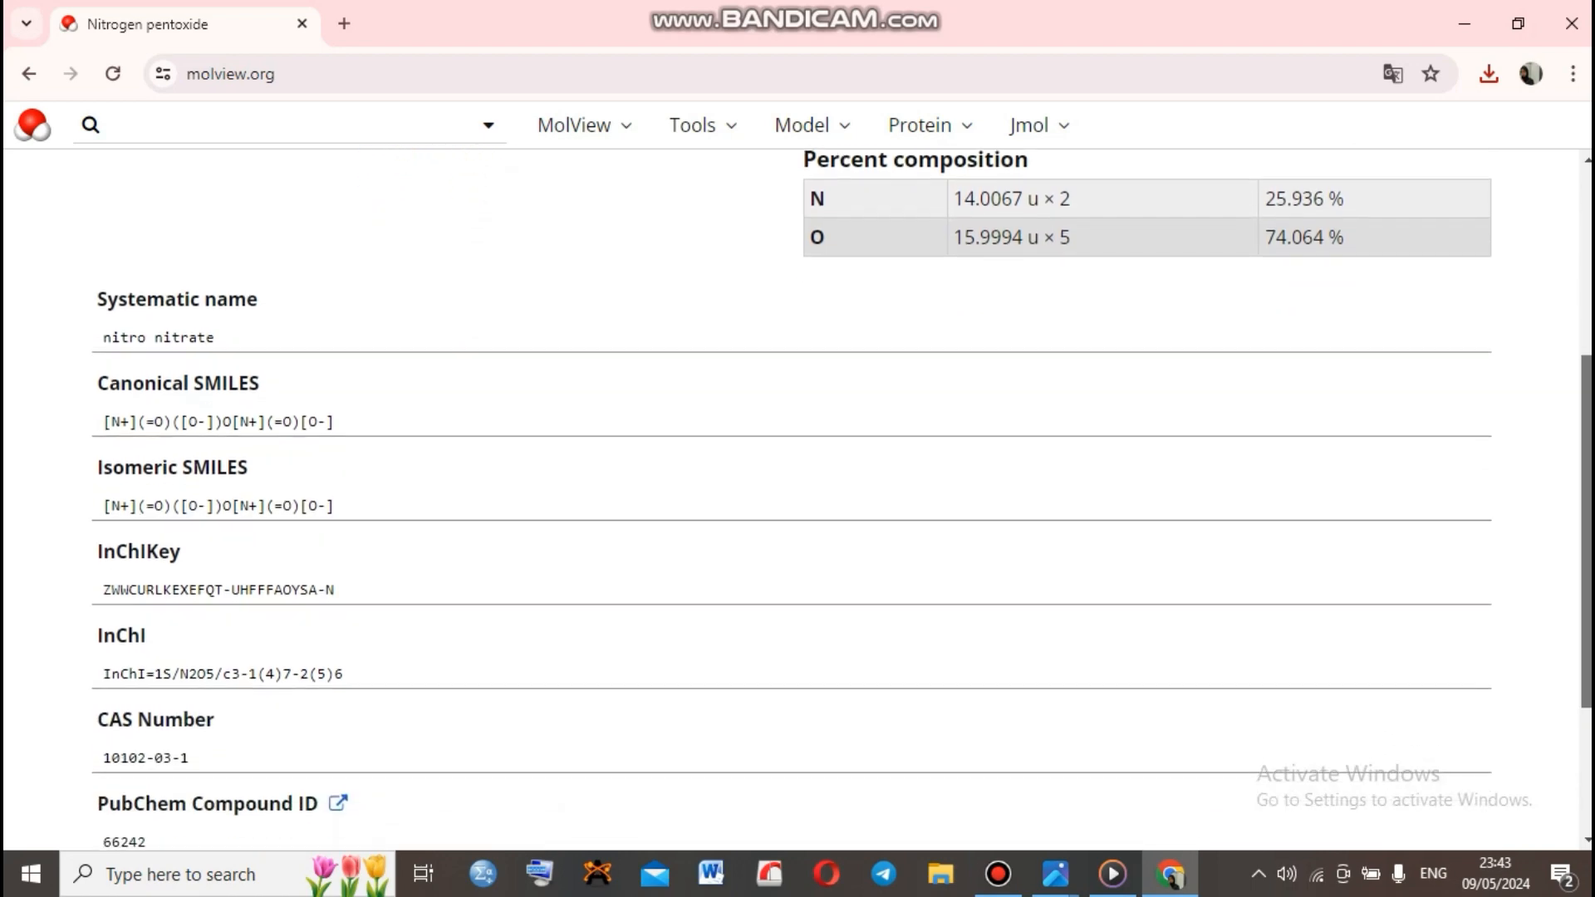
{"action": "scroll", "coordinate": [1570, 371], "scroll_direction": "up", "scroll_amount": 3}
{"action": "scroll", "coordinate": [1542, 176], "scroll_direction": "up", "scroll_amount": 4}
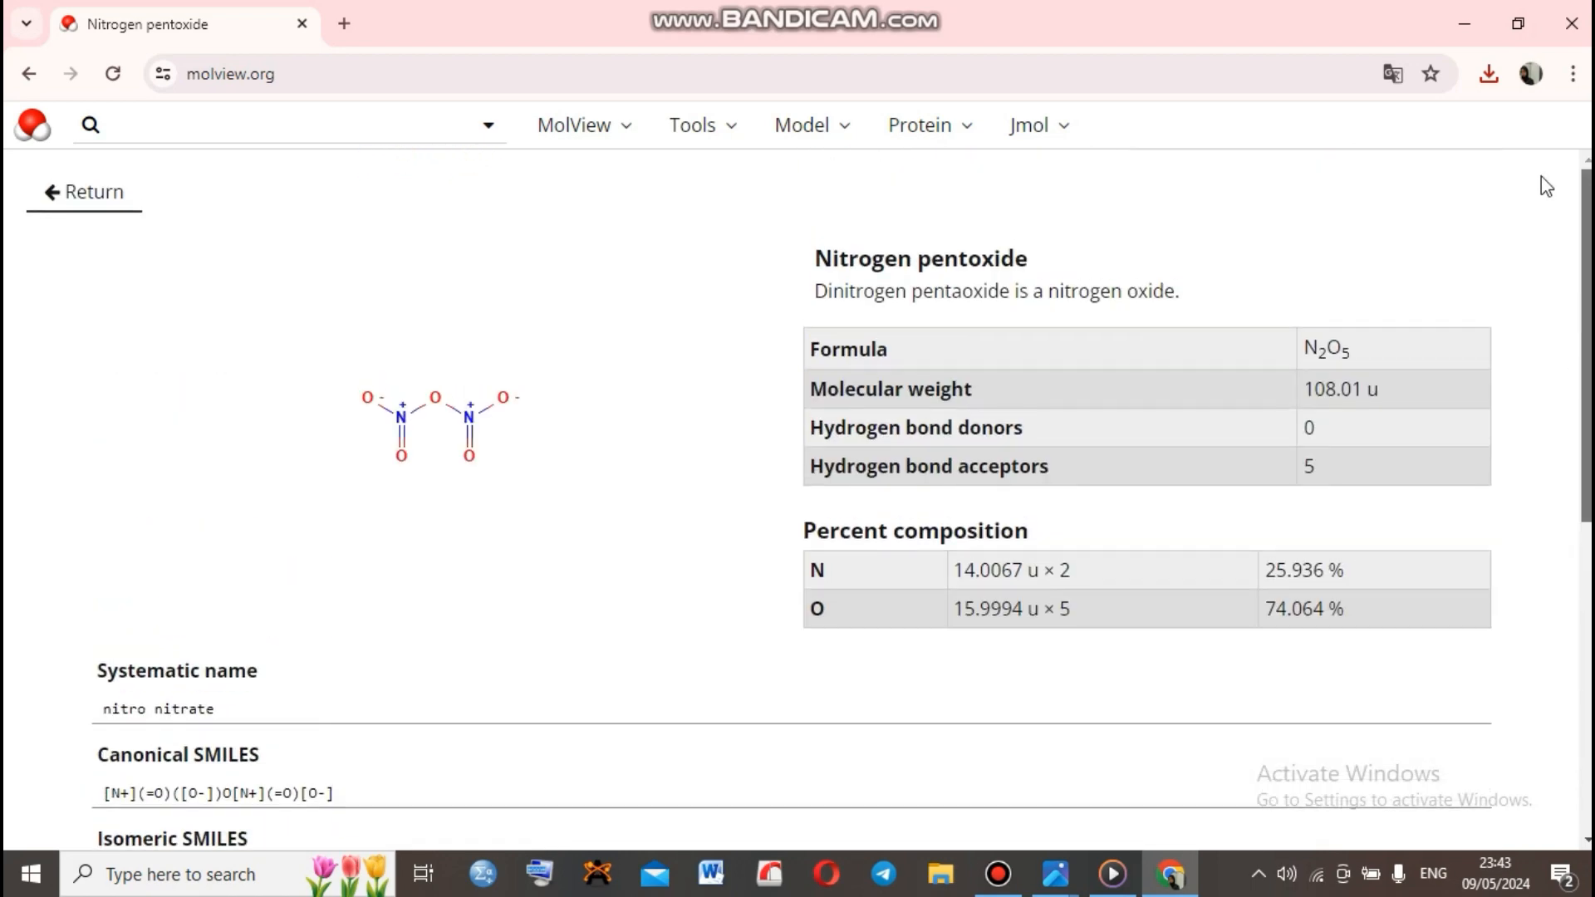
{"action": "scroll", "coordinate": [1542, 176], "scroll_direction": "down", "scroll_amount": 5}
{"action": "scroll", "coordinate": [631, 547], "scroll_direction": "down", "scroll_amount": 5}
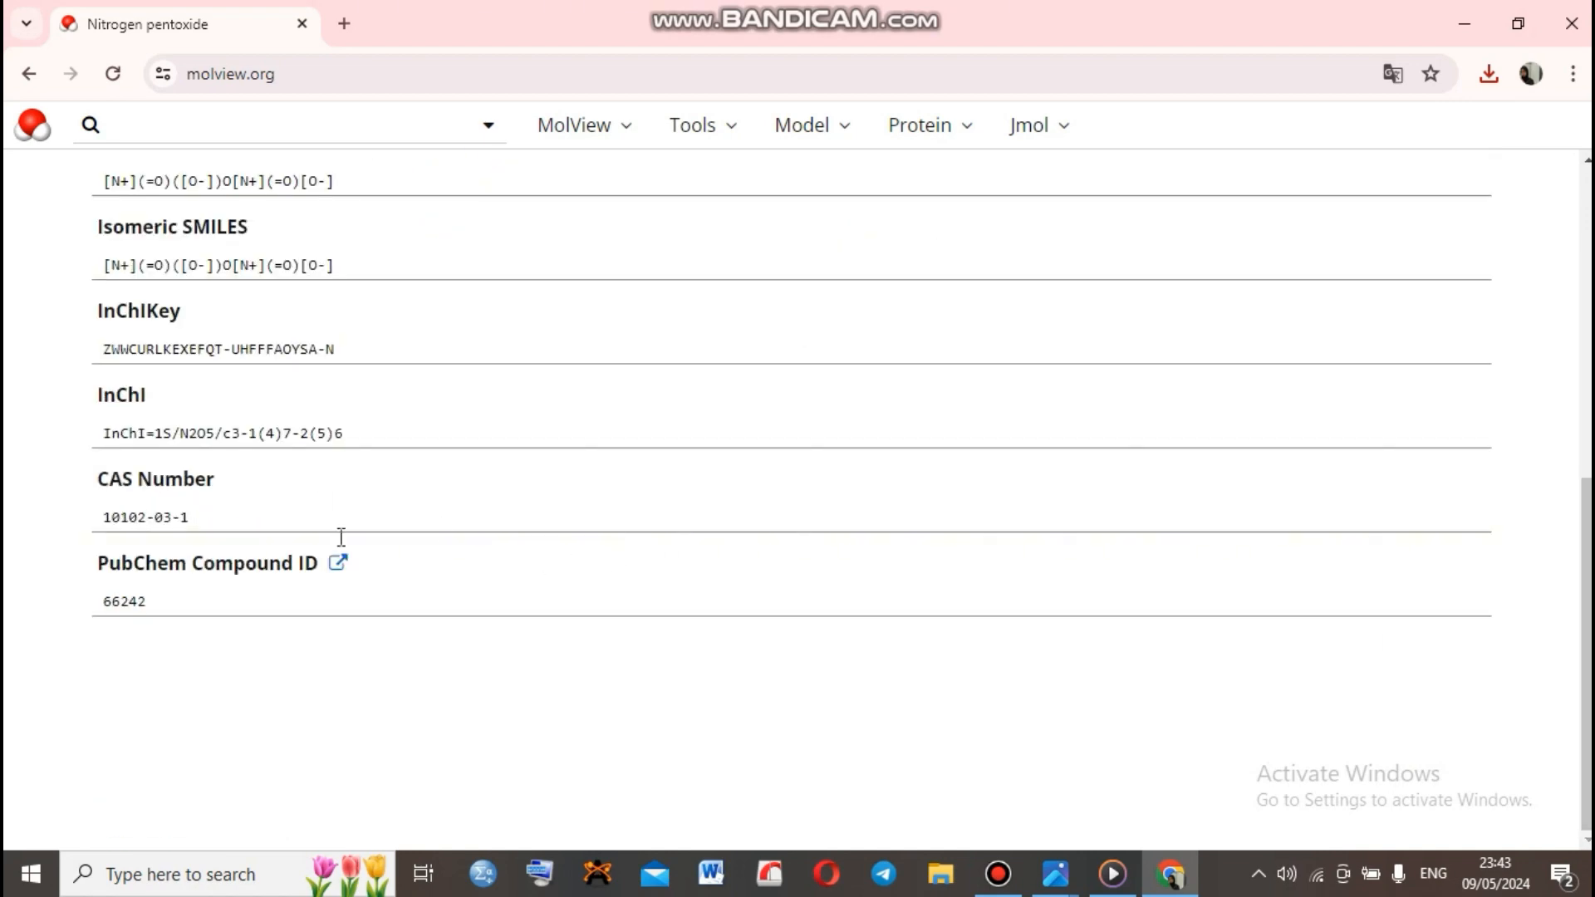
Browse the compound's linked PubChem page down to Names and Identifiers, and return to the MolView sketch
{"action": "left_click", "coordinate": [336, 564]}
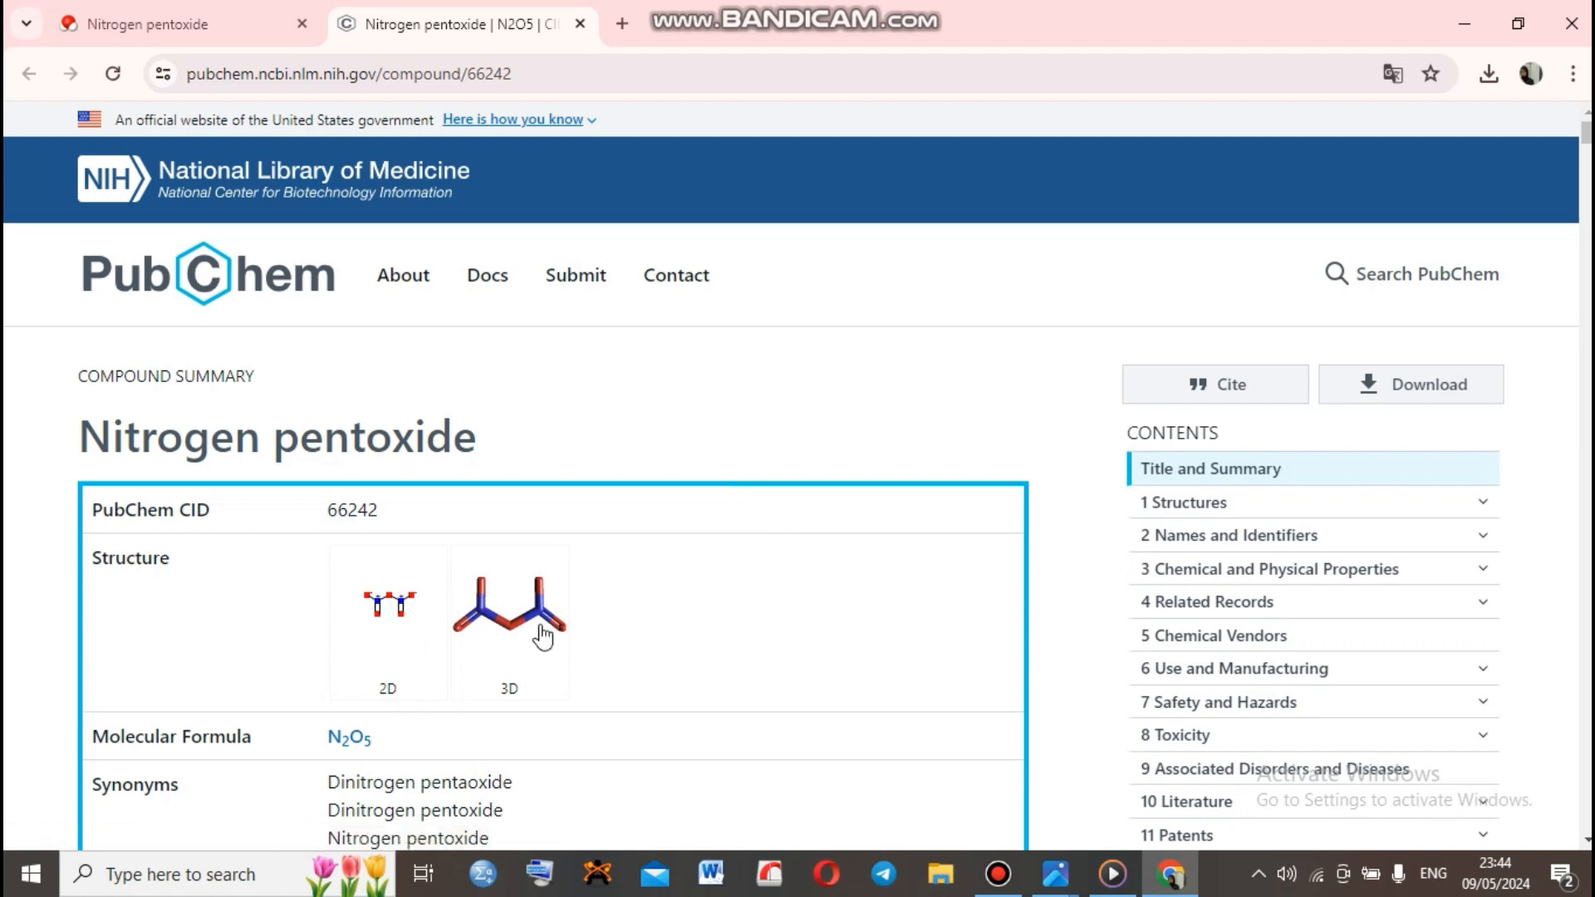
{"action": "scroll", "coordinate": [1339, 585], "scroll_direction": "down", "scroll_amount": 7}
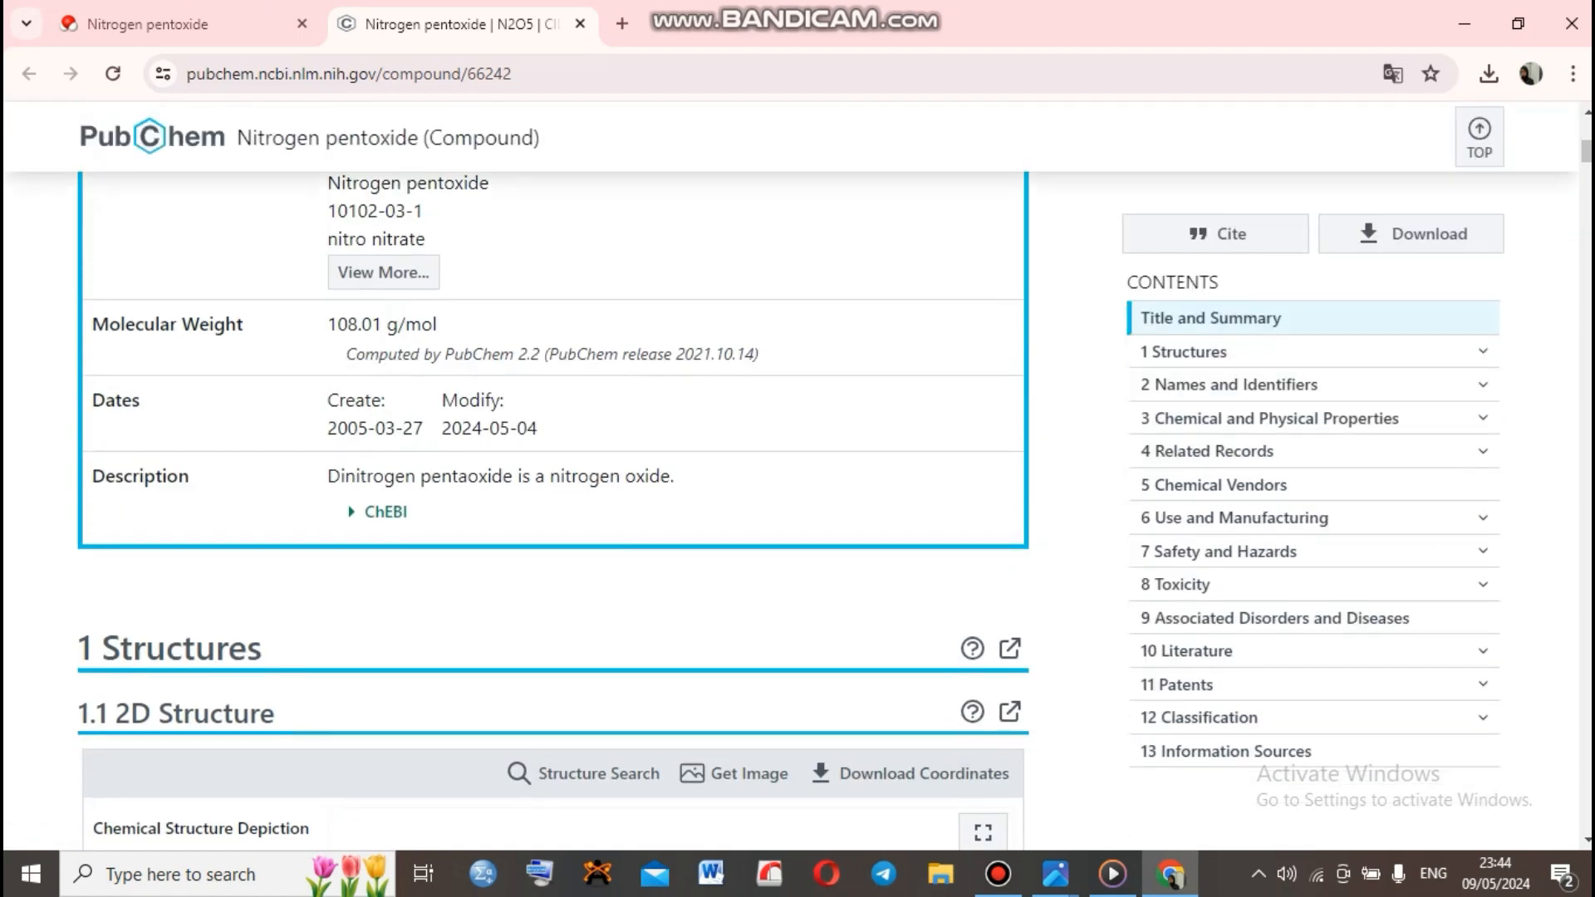
{"action": "scroll", "coordinate": [554, 499], "scroll_direction": "down", "scroll_amount": 20}
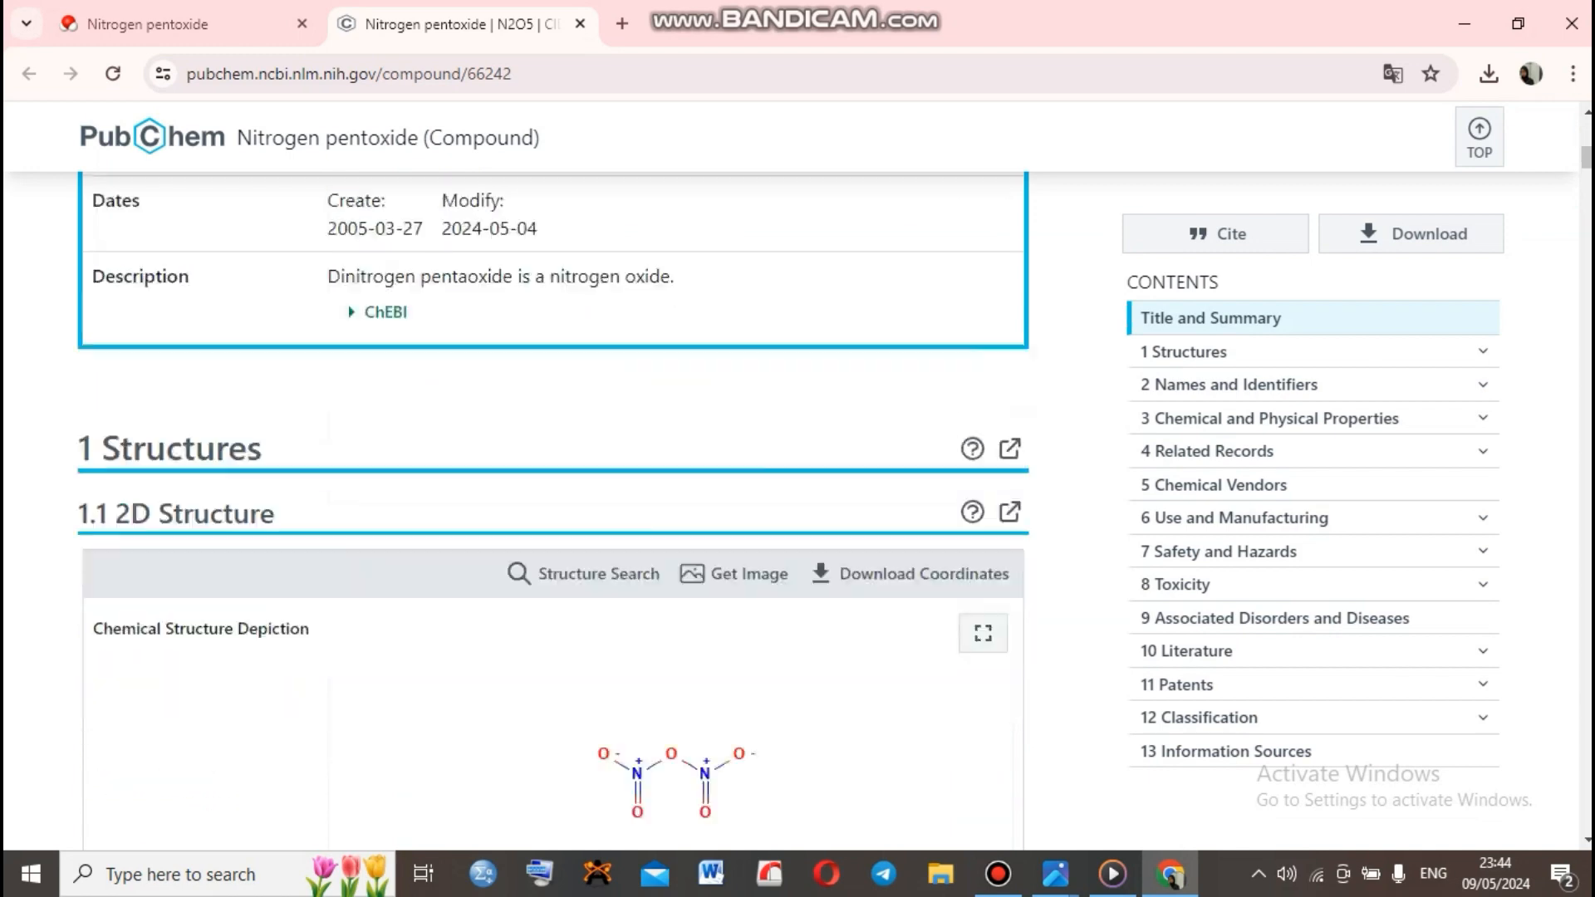
{"action": "scroll", "coordinate": [554, 498], "scroll_direction": "down", "scroll_amount": 15}
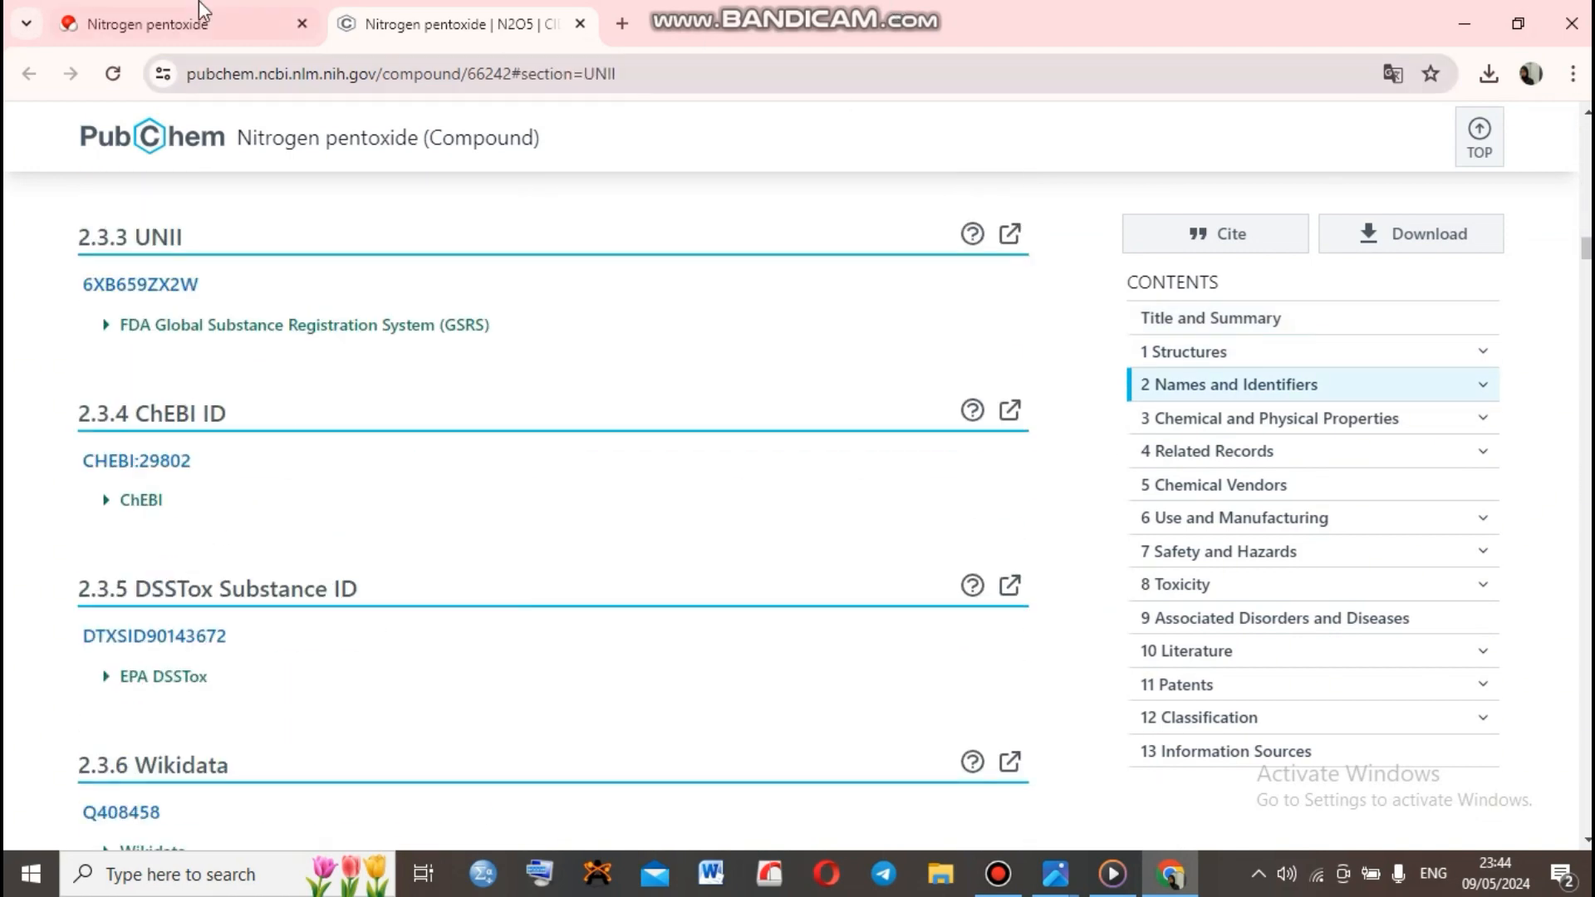
{"action": "left_click", "coordinate": [176, 7]}
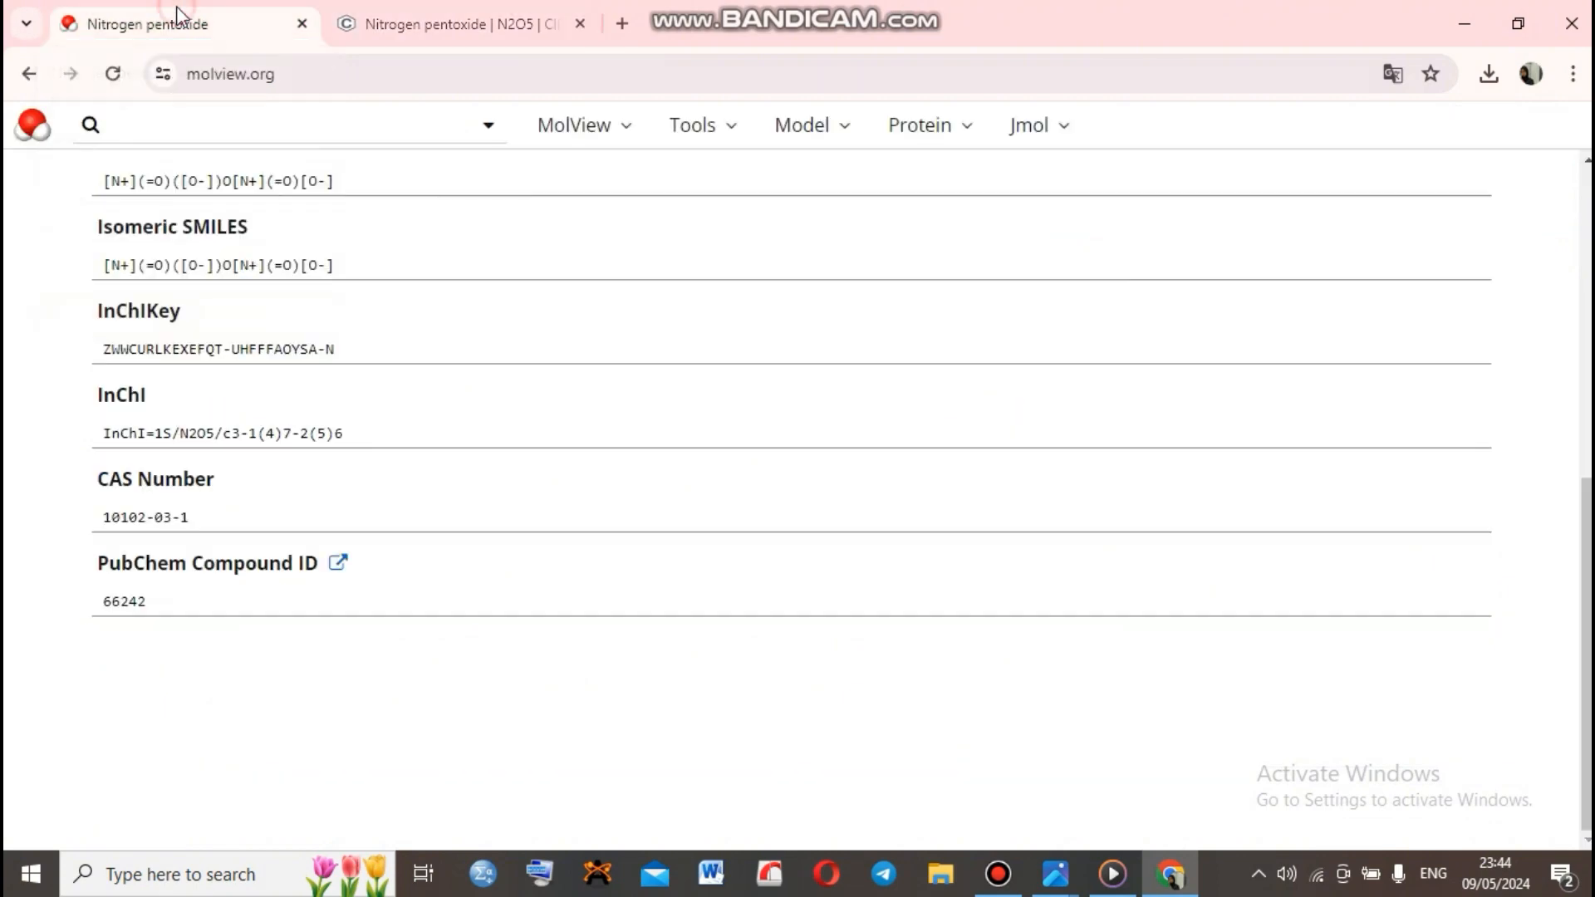
{"action": "scroll", "coordinate": [765, 299], "scroll_direction": "up", "scroll_amount": 7}
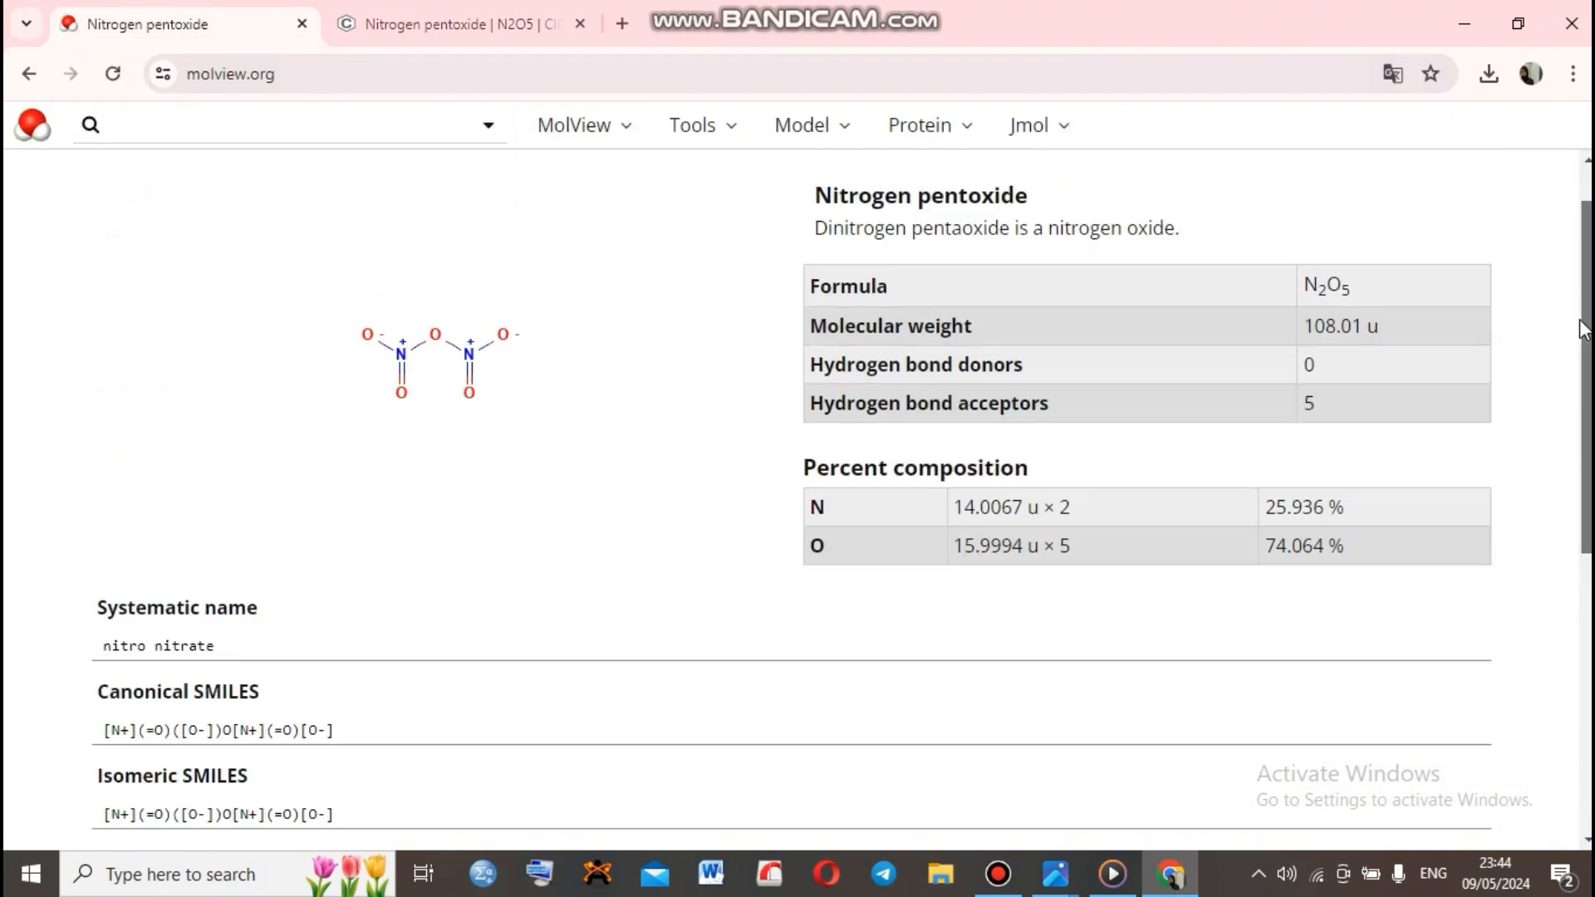
{"action": "scroll", "coordinate": [1573, 232], "scroll_direction": "up", "scroll_amount": 1}
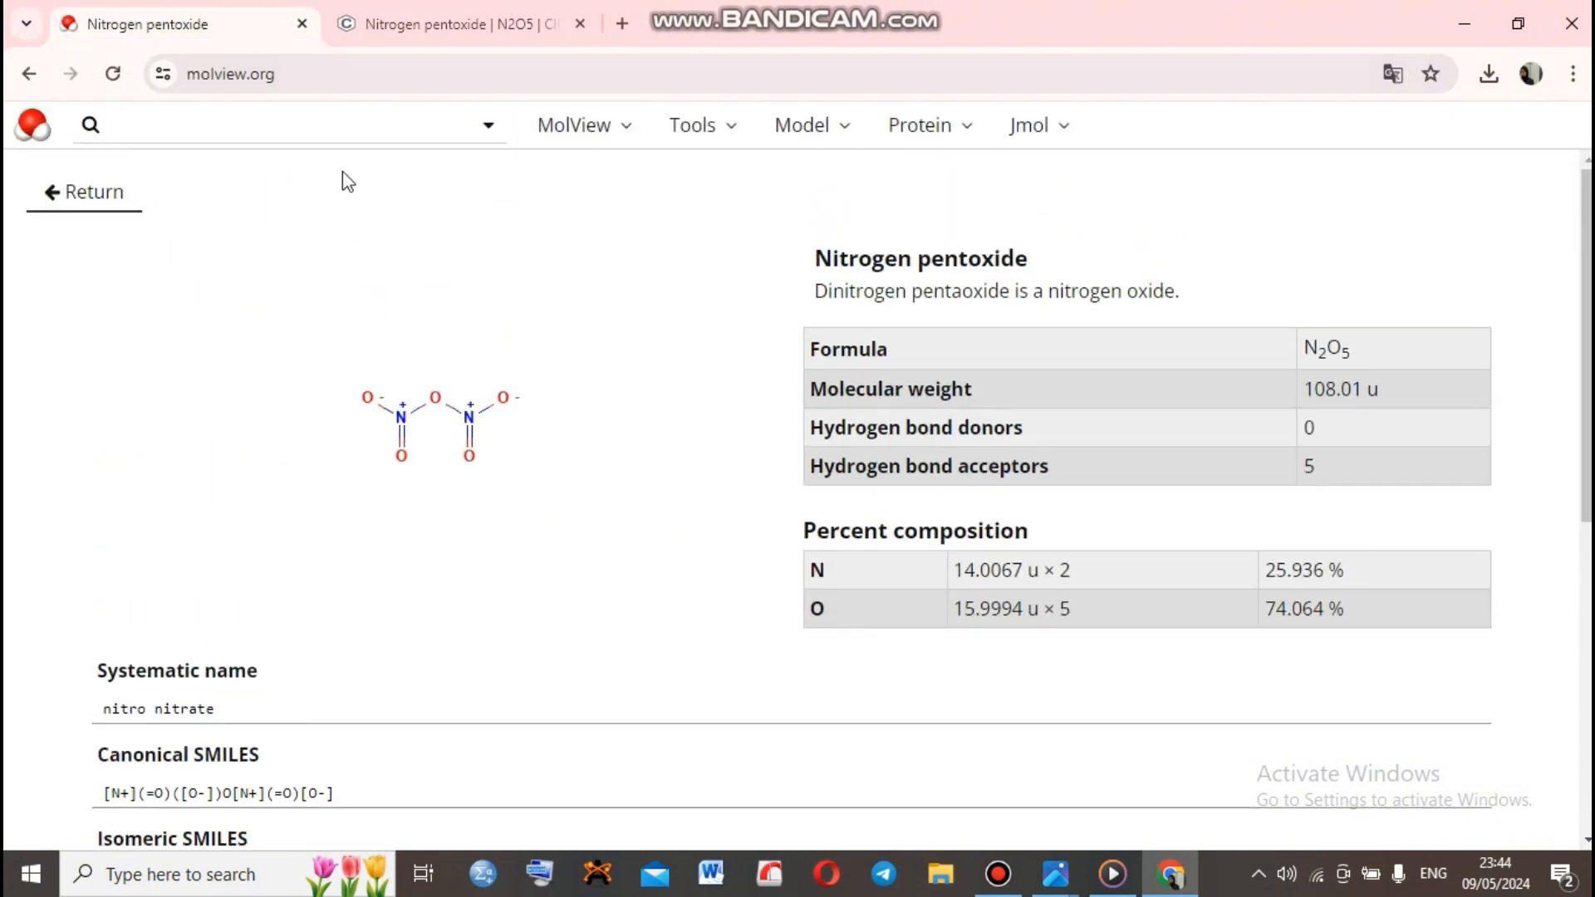
{"action": "left_click", "coordinate": [116, 193]}
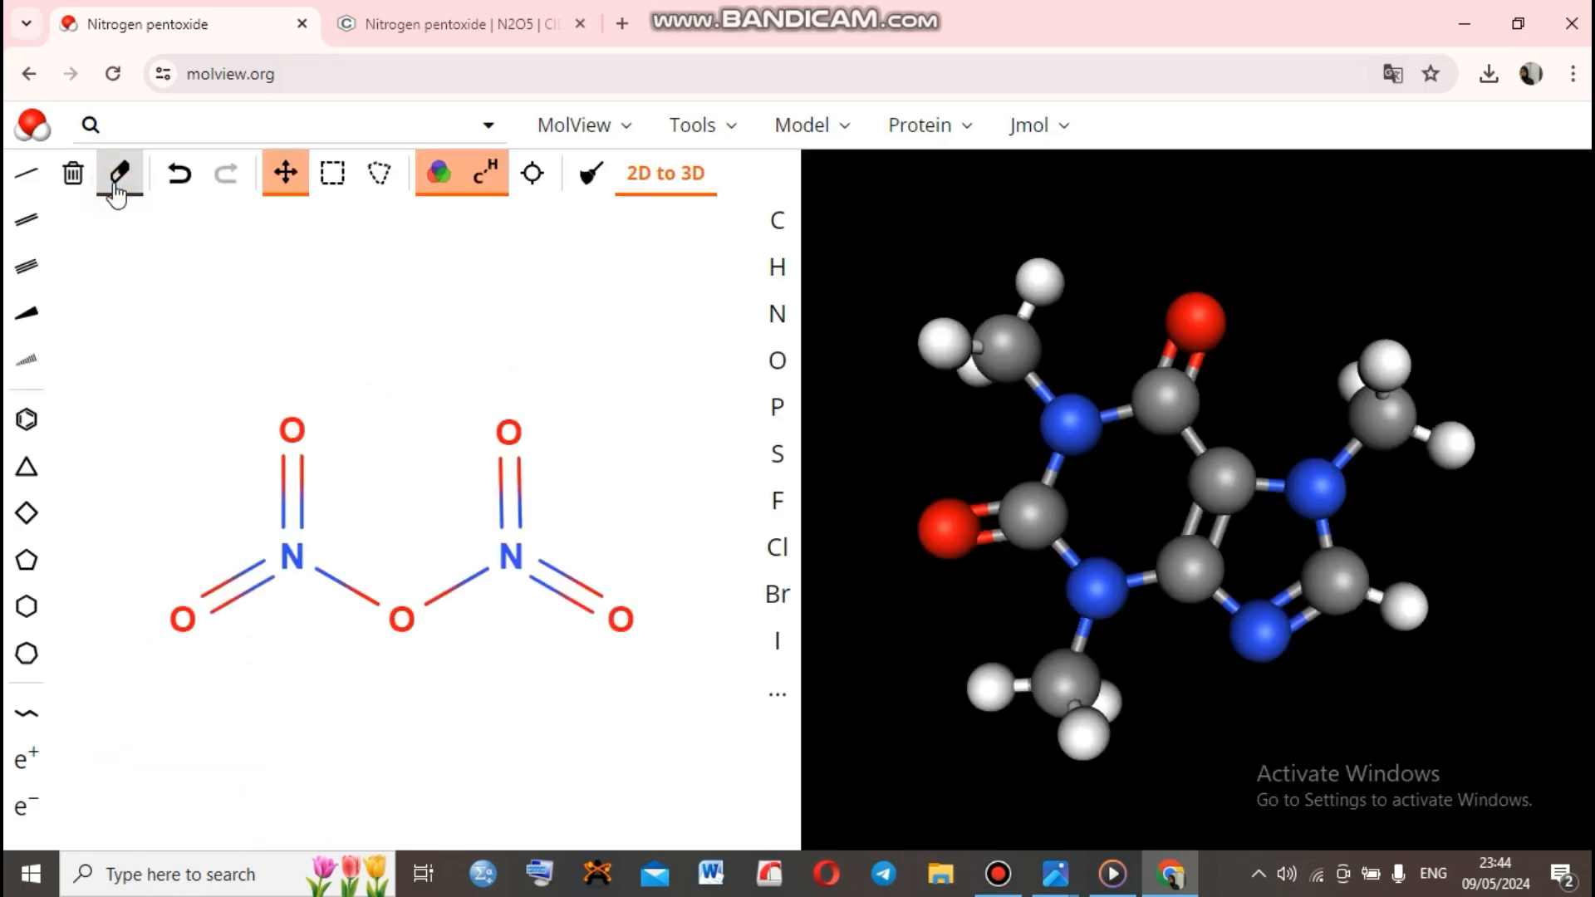
Check the available spectra for the sketched molecule in Spectroscopy and return to the sketch
{"action": "left_click", "coordinate": [694, 141]}
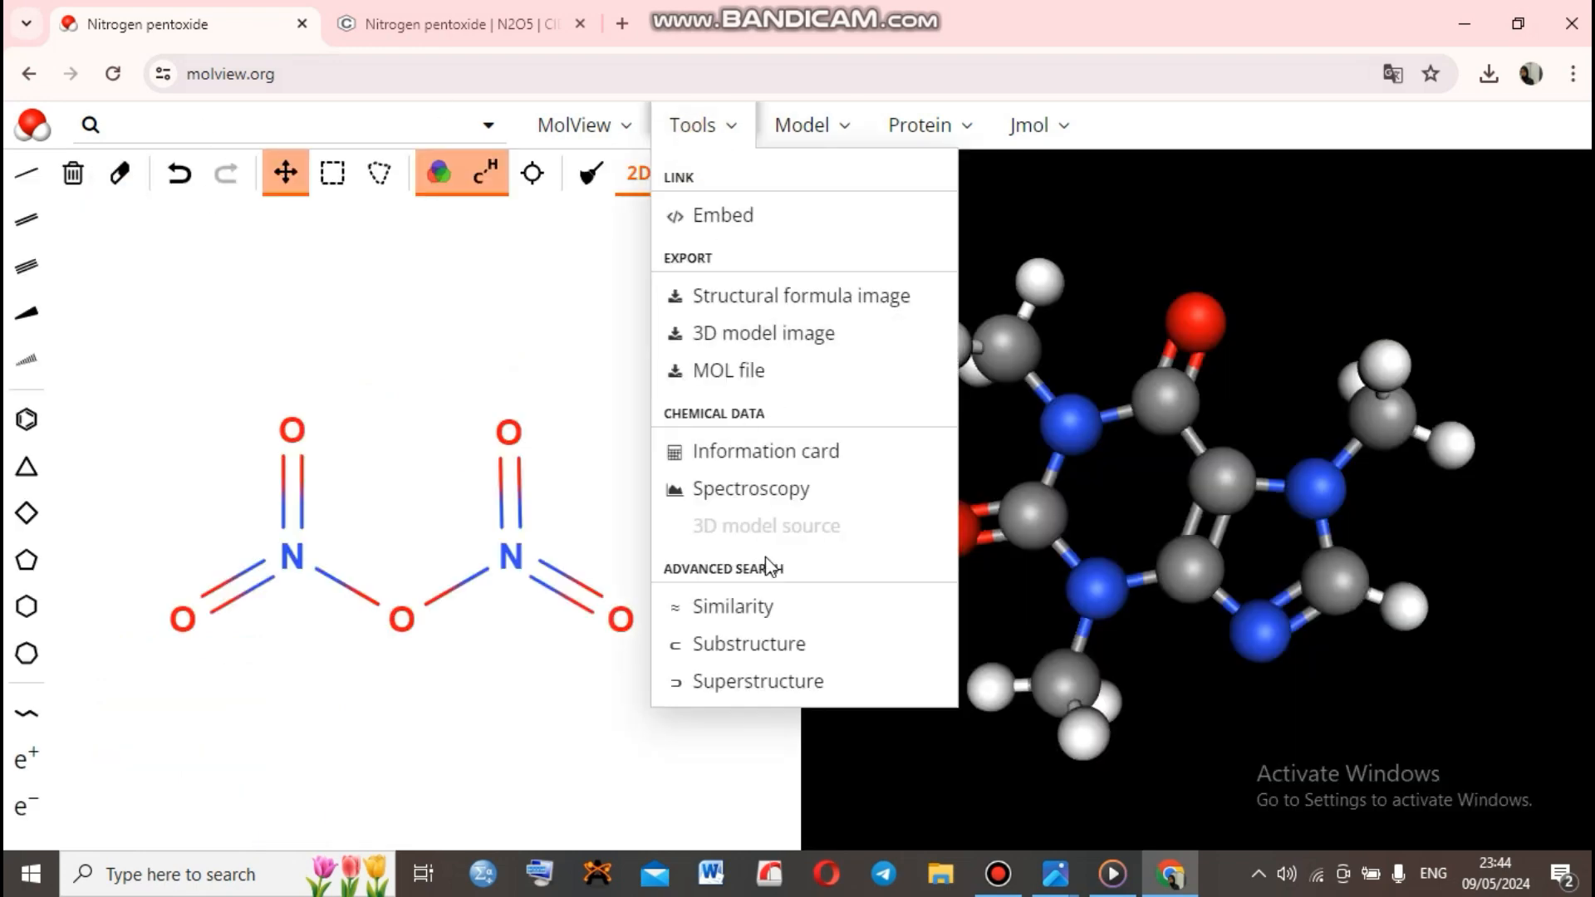
{"action": "left_click", "coordinate": [723, 502]}
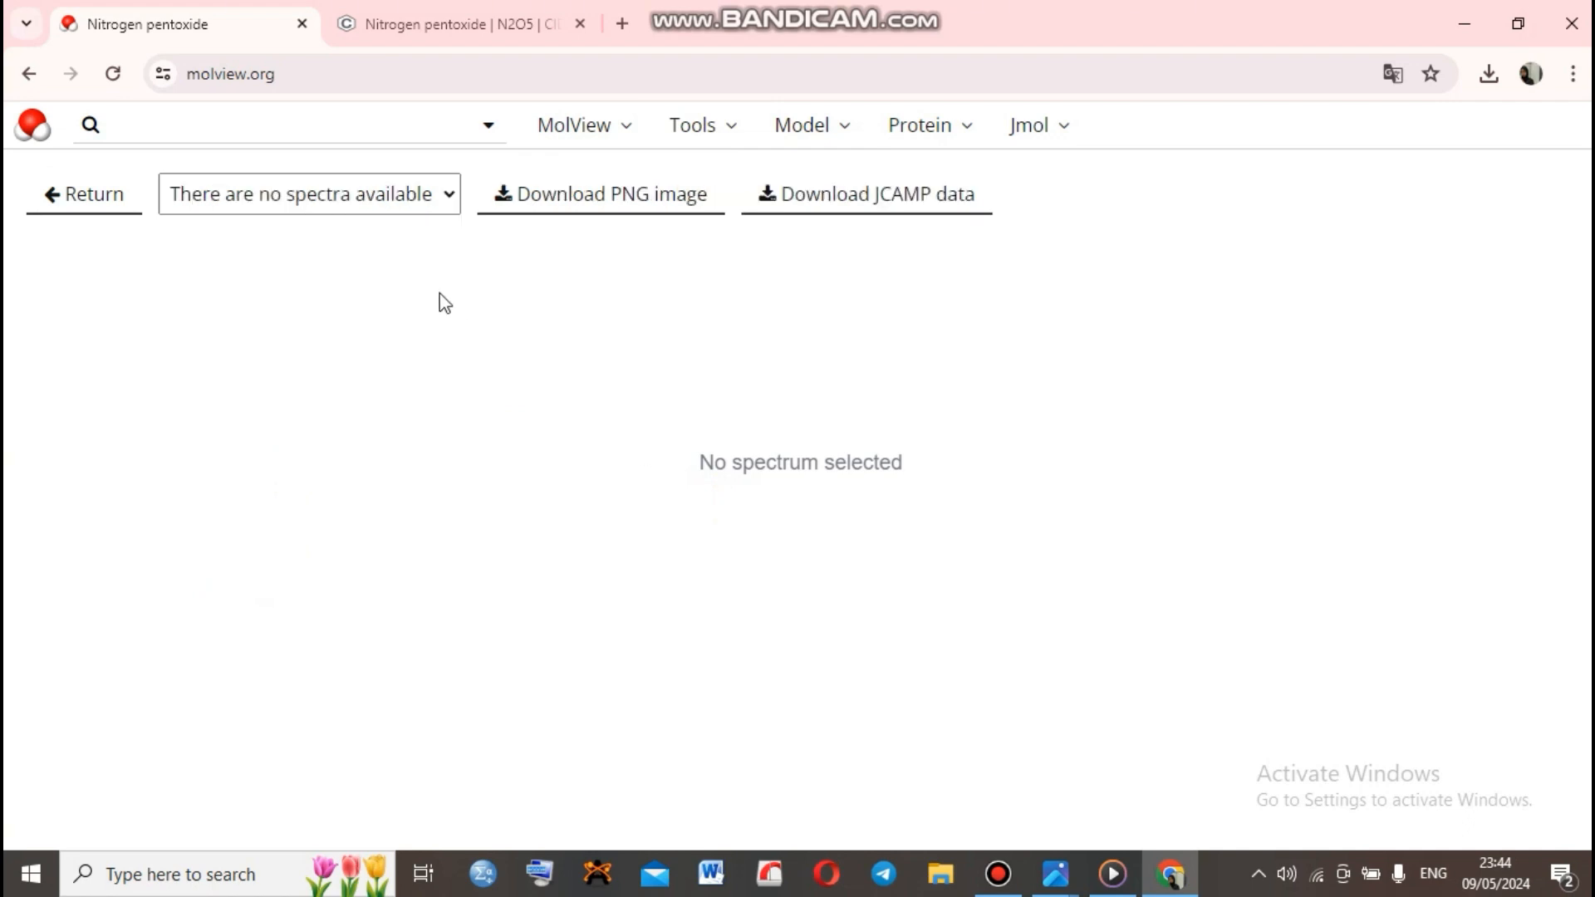
{"action": "left_click", "coordinate": [449, 199]}
{"action": "left_click", "coordinate": [449, 203]}
{"action": "left_click", "coordinate": [35, 208]}
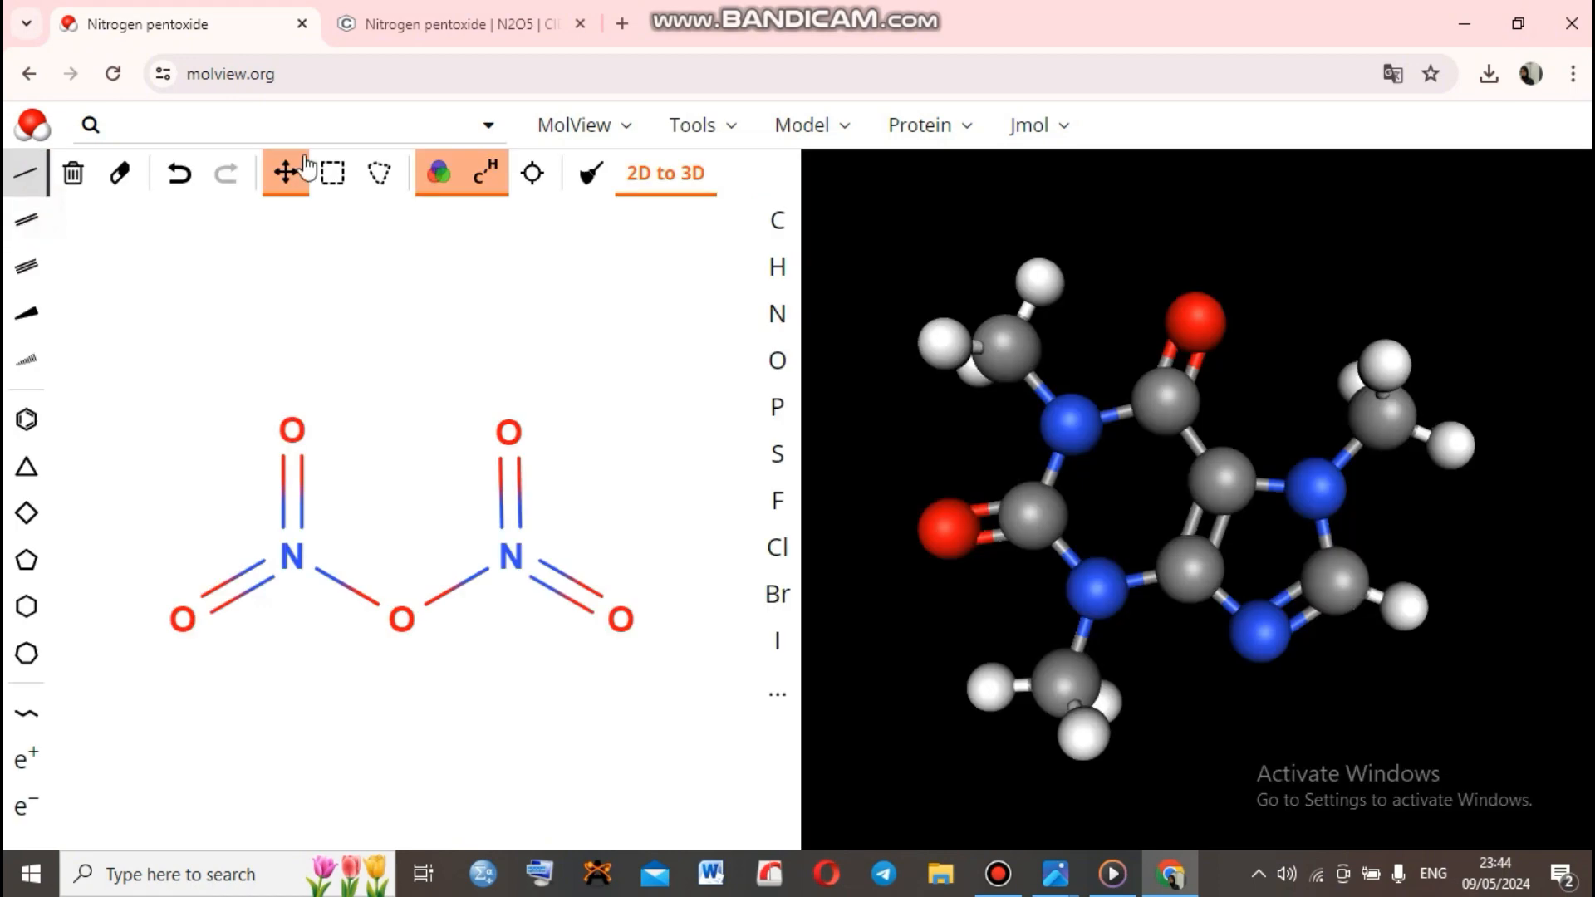
Run a similarity search on the sketched nitrogen pentoxide, look over the resulting compounds, and return to the sketch
{"action": "left_click", "coordinate": [702, 130]}
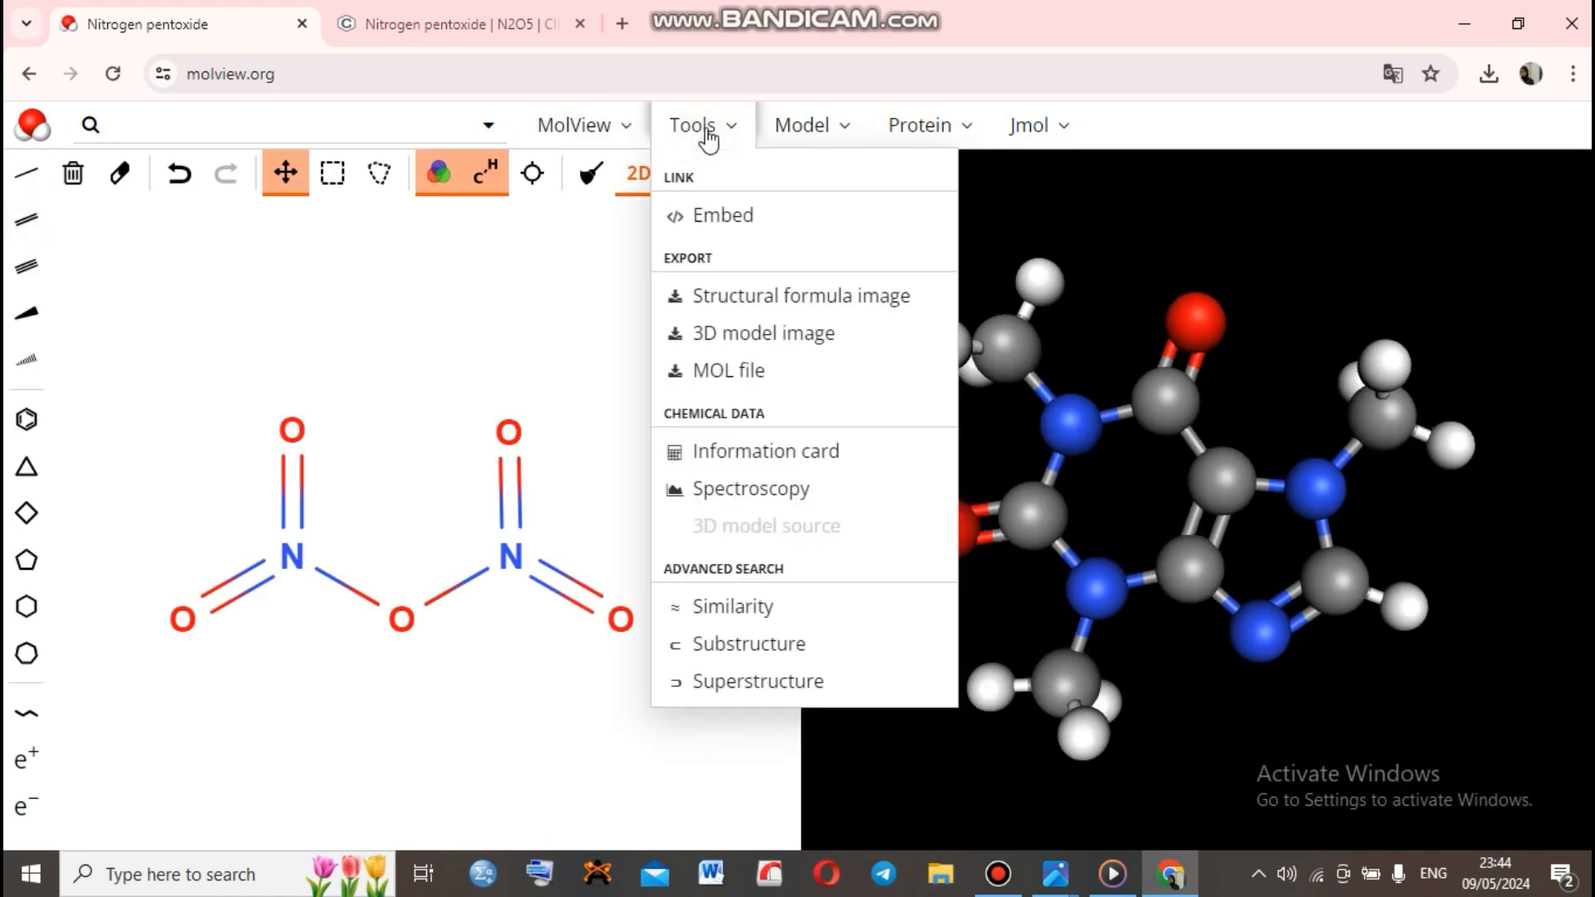
{"action": "left_click", "coordinate": [760, 613]}
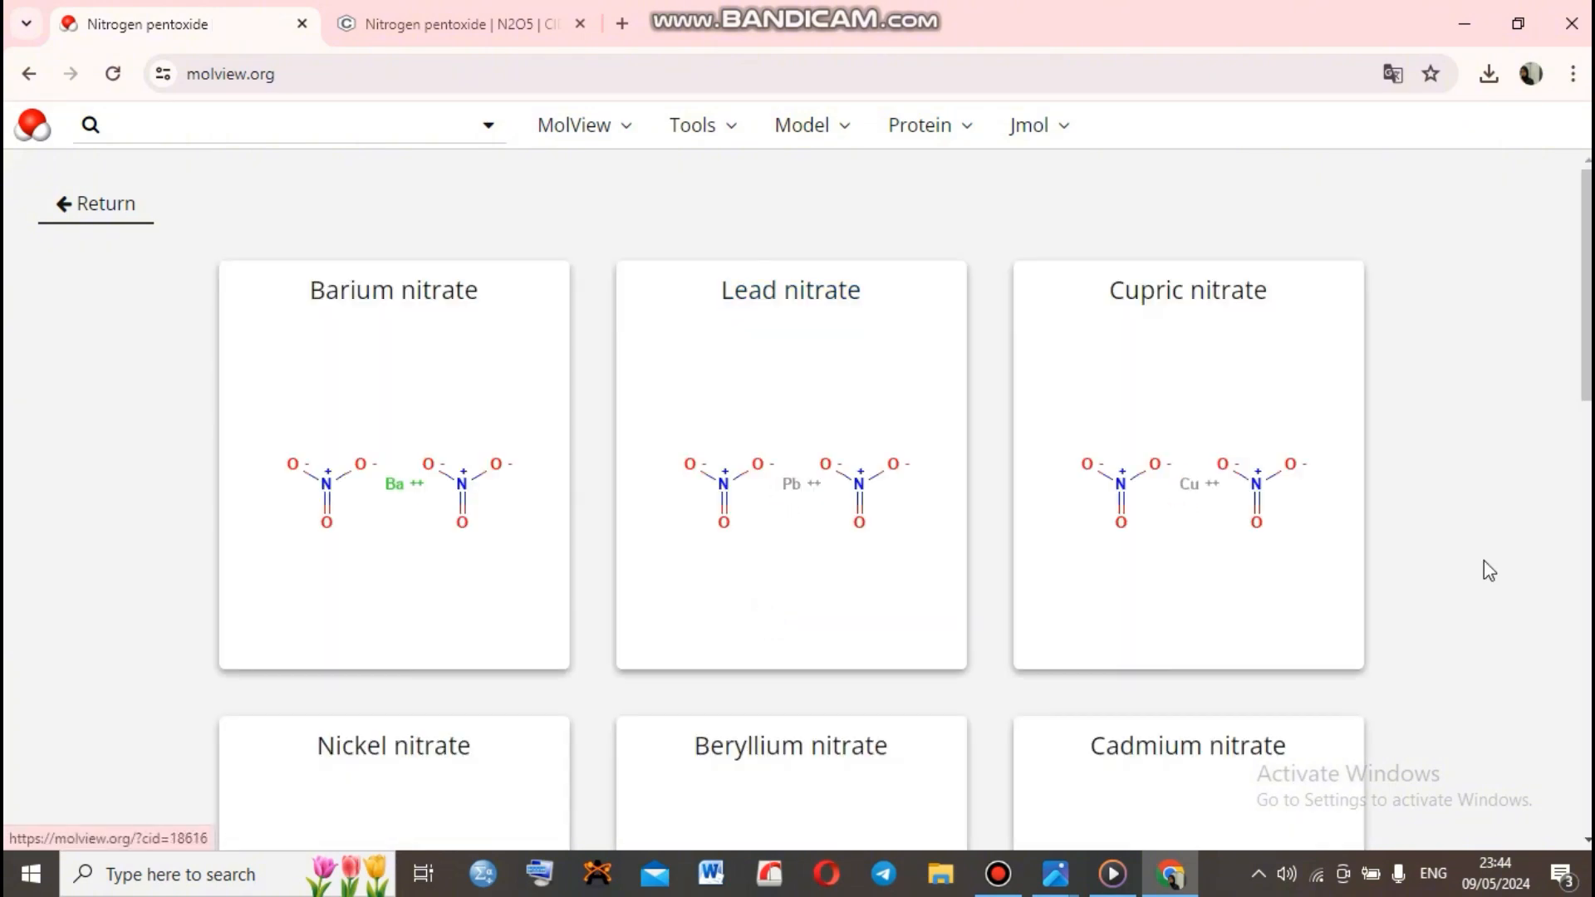
{"action": "left_click_drag", "start_coordinate": [1587, 234], "coordinate": [1527, 169]}
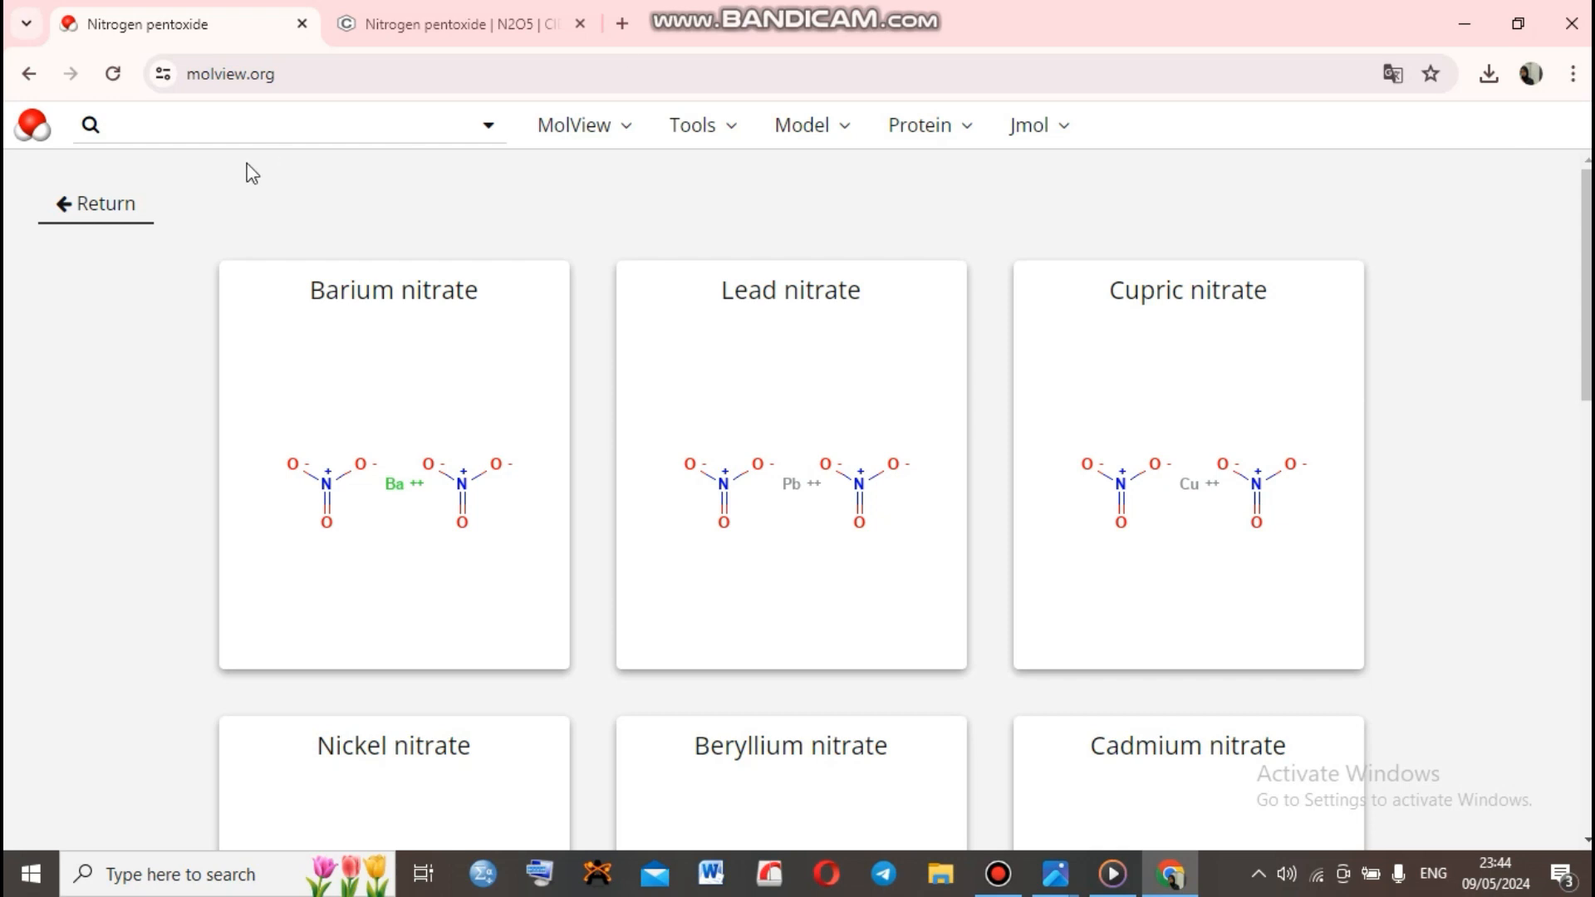
{"action": "left_click", "coordinate": [114, 202]}
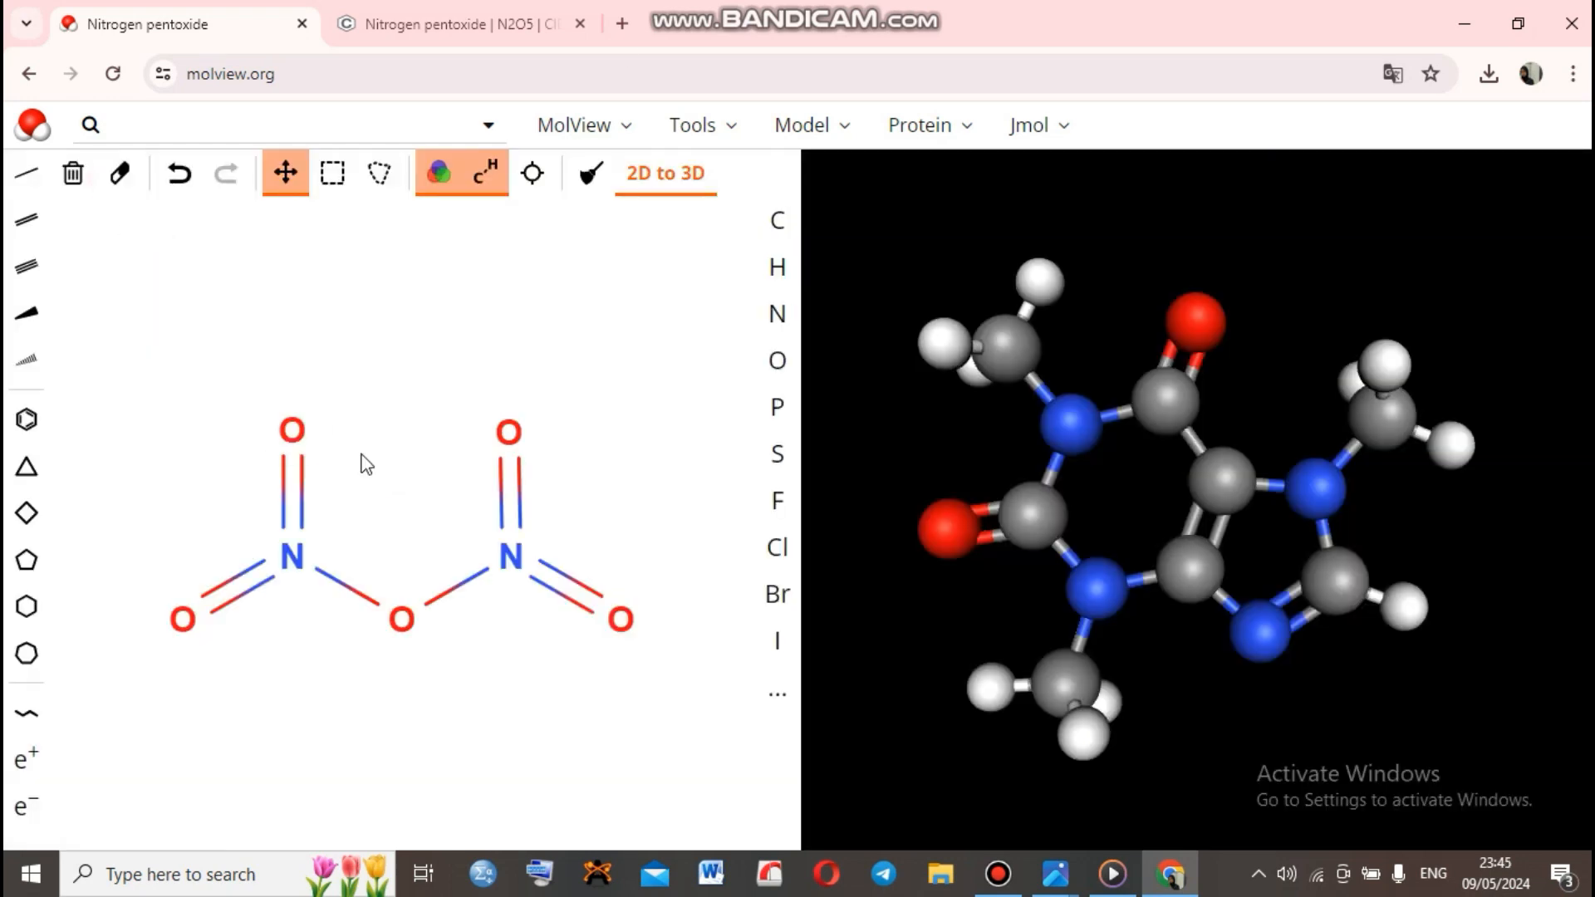
Generate the 3D model from the nitrogen pentoxide sketch and display it as van der Waals Spheres
{"action": "left_click", "coordinate": [671, 179]}
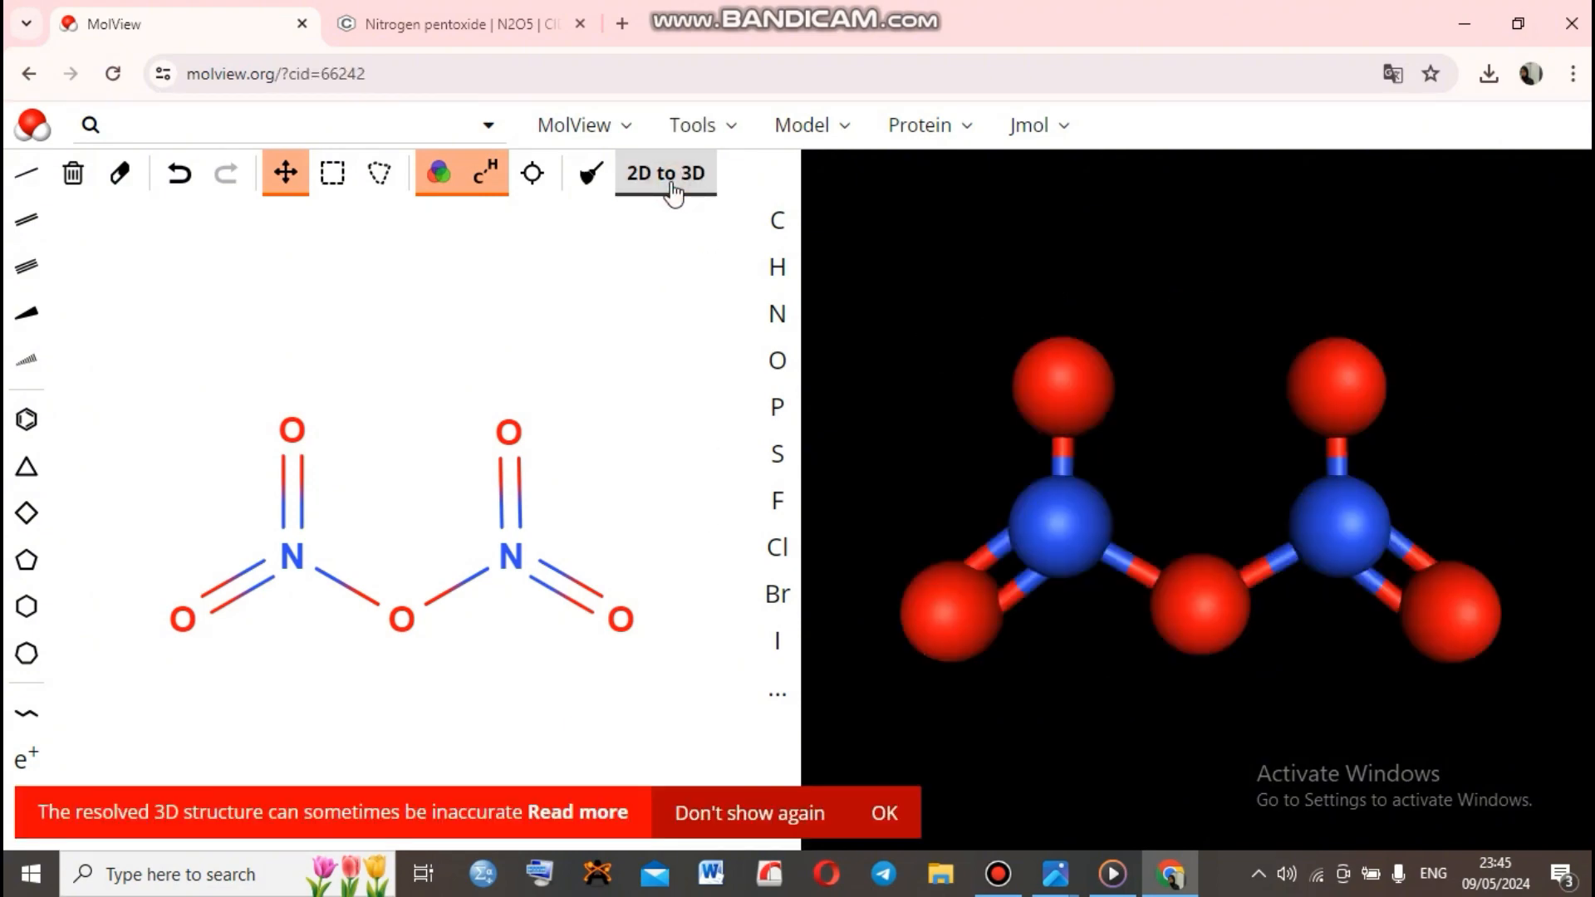
{"action": "left_click", "coordinate": [802, 129]}
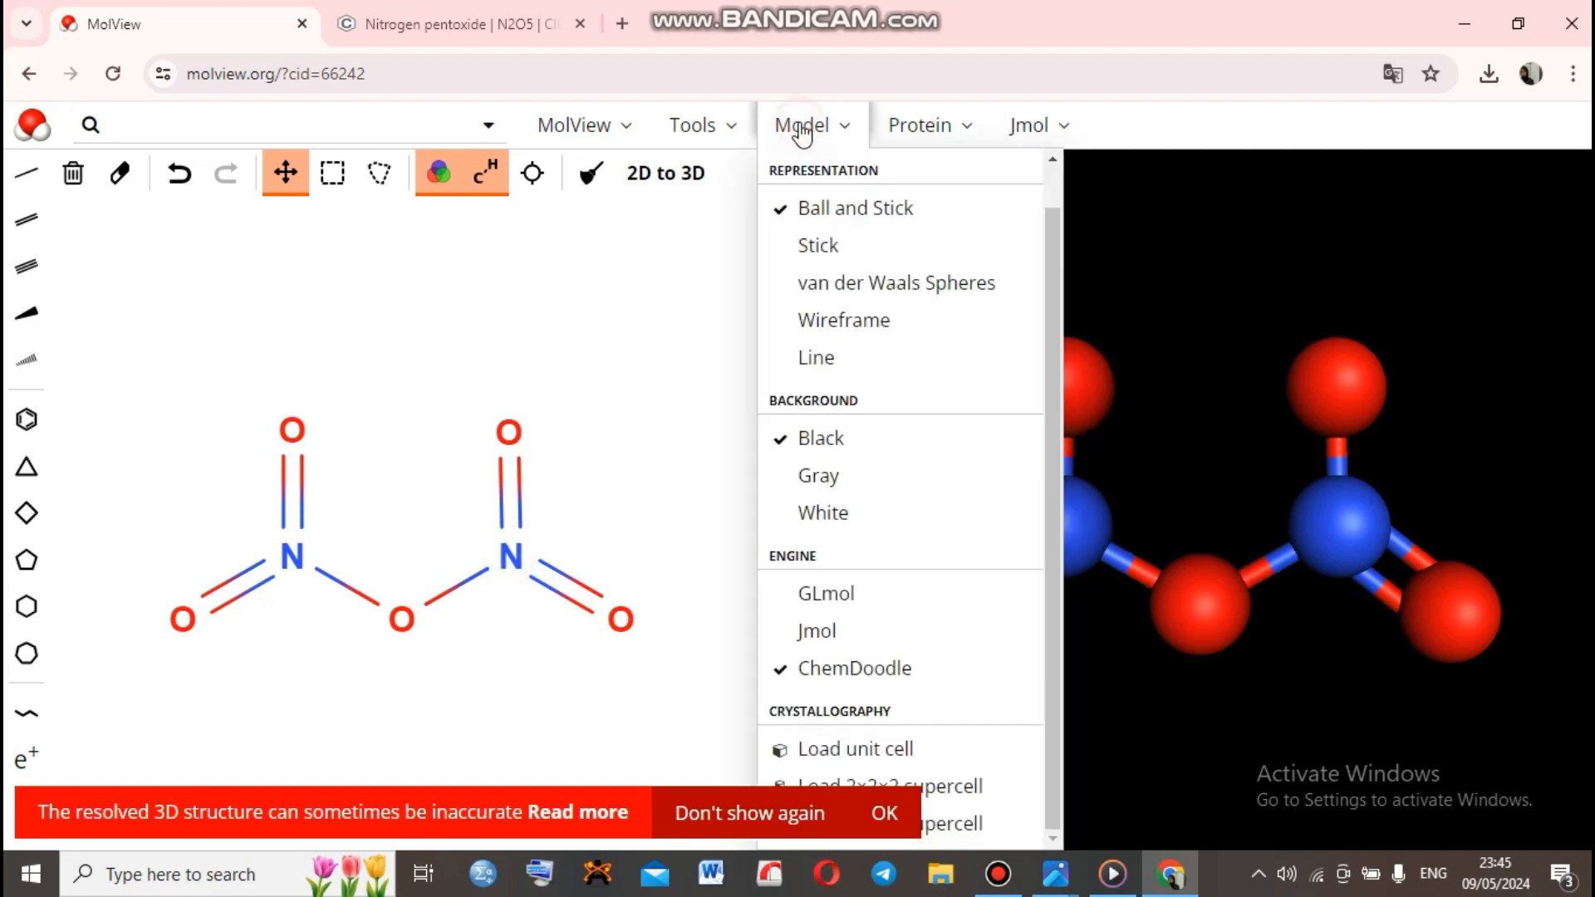
{"action": "left_click", "coordinate": [877, 293]}
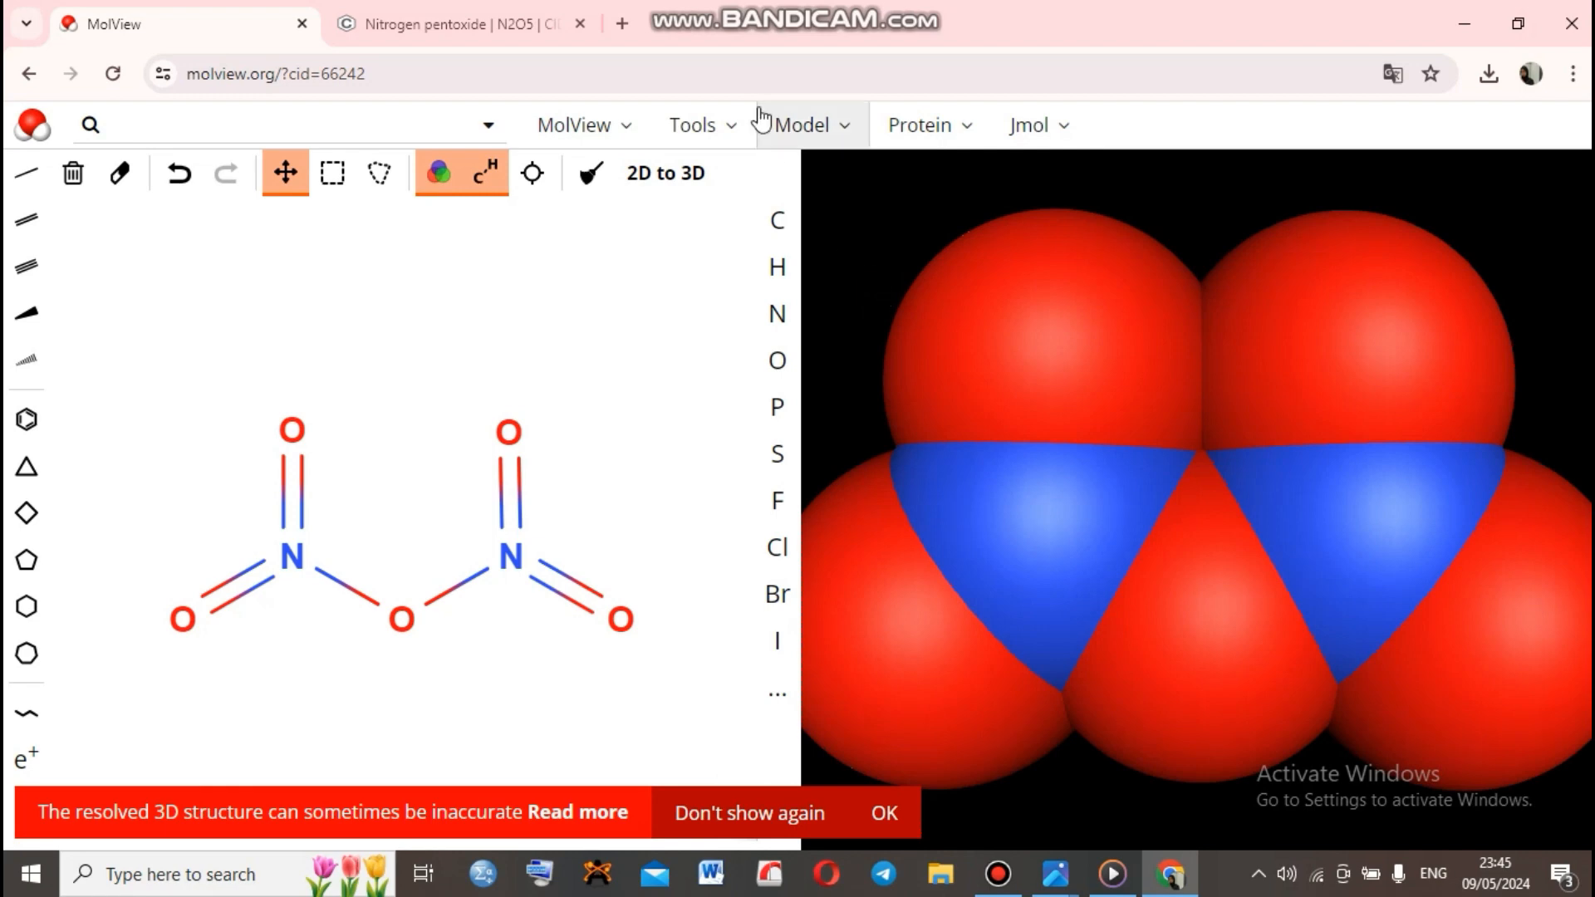
Display the 3D model in the Line and Stick representations before switching it to Ball and Stick
{"action": "left_click", "coordinate": [781, 126]}
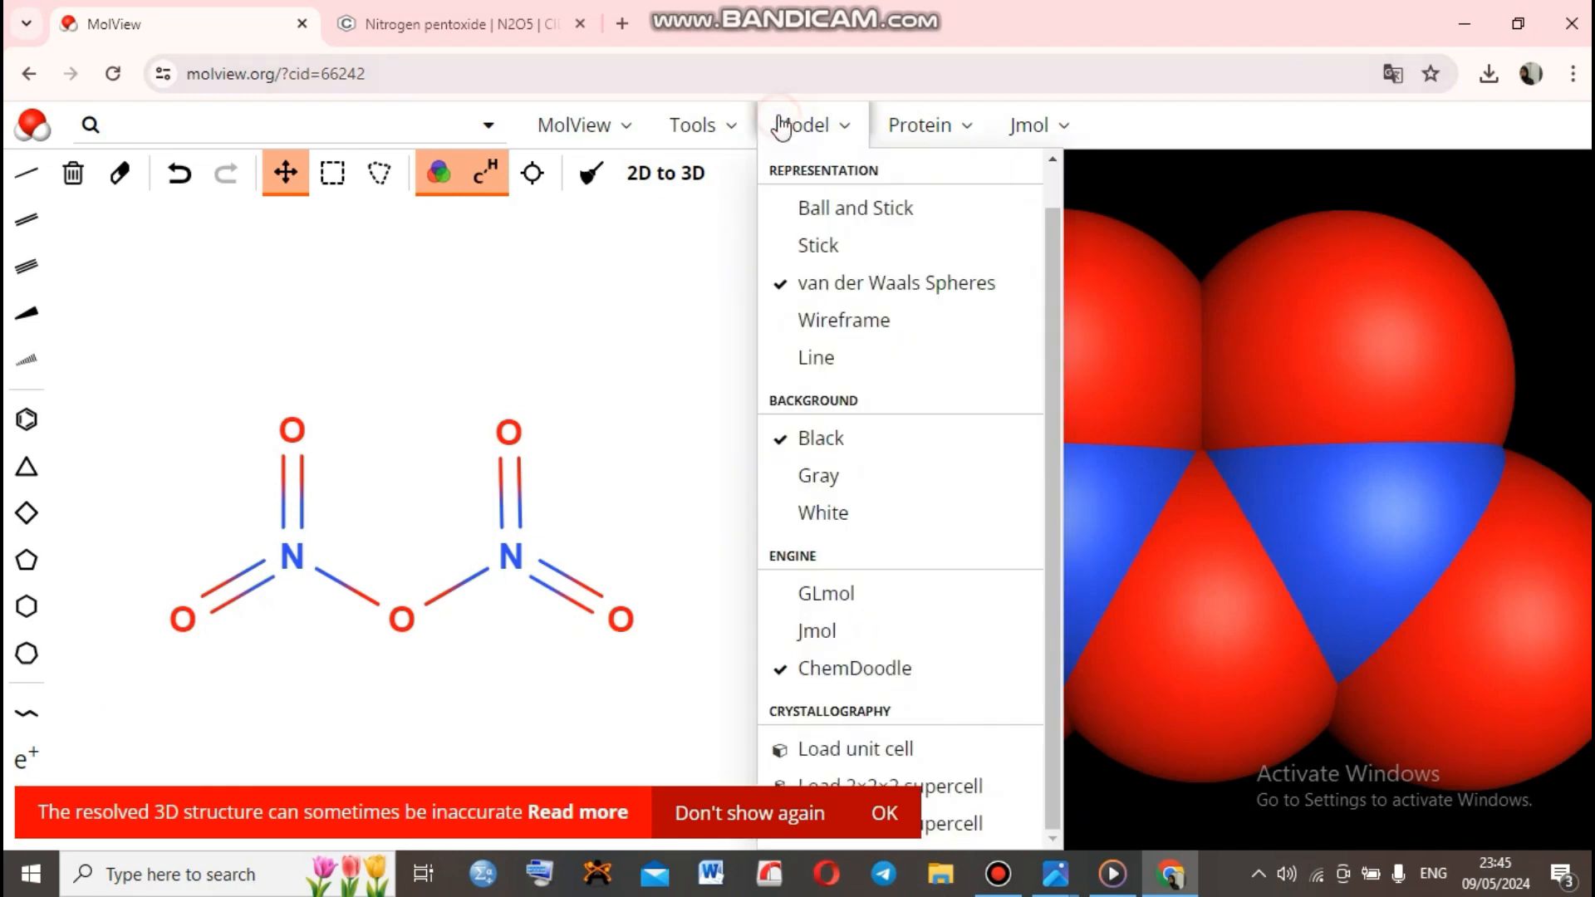
{"action": "left_click", "coordinate": [833, 358]}
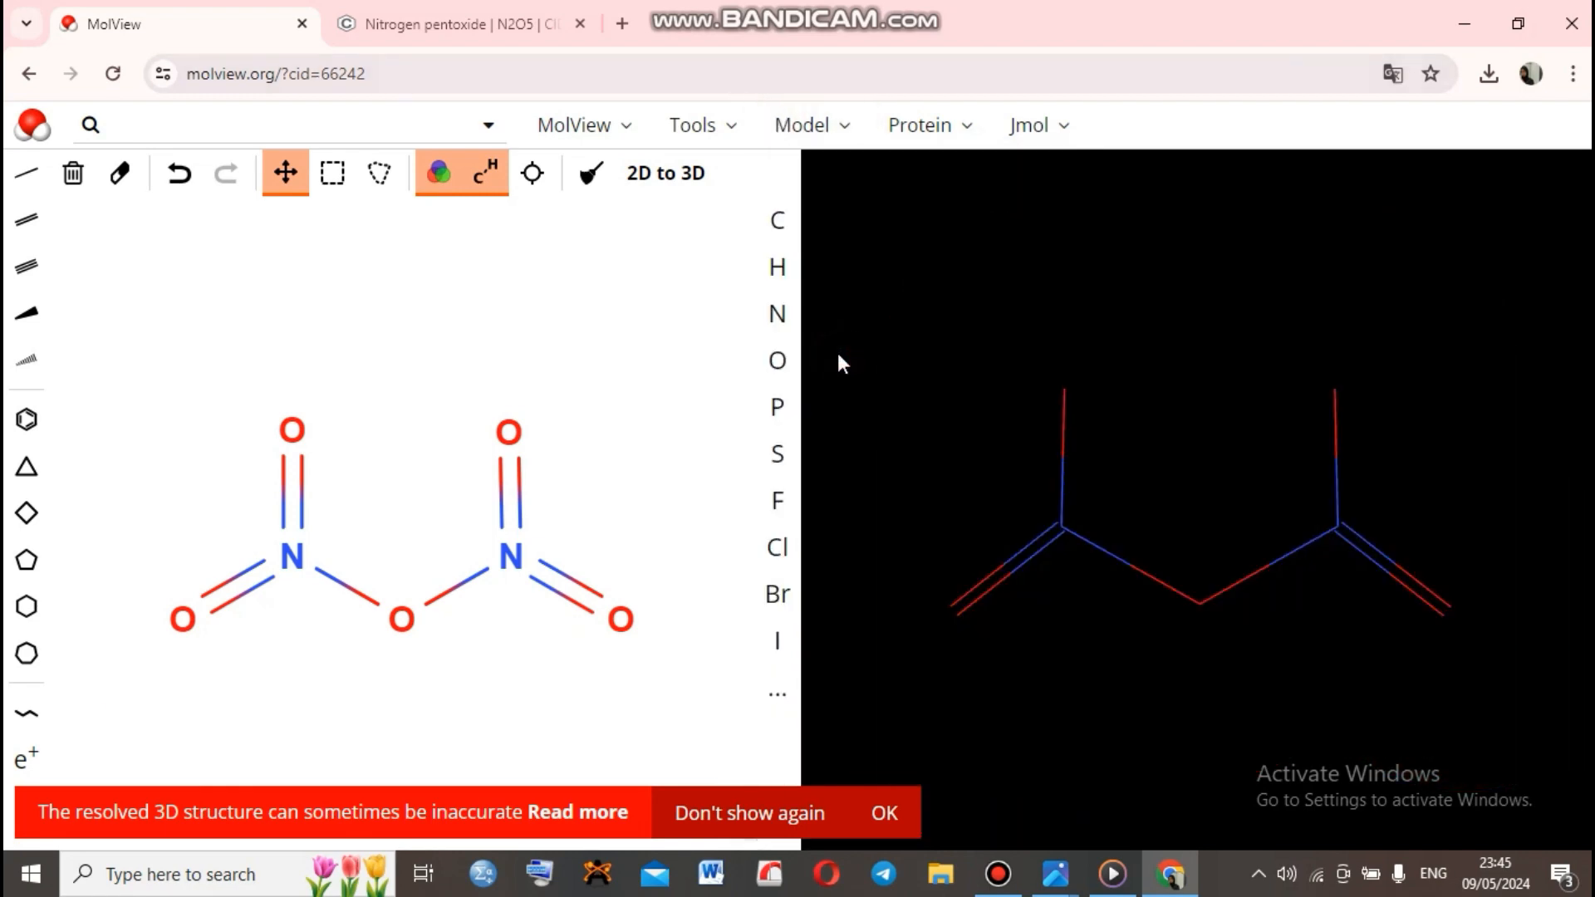
{"action": "left_click", "coordinate": [789, 125]}
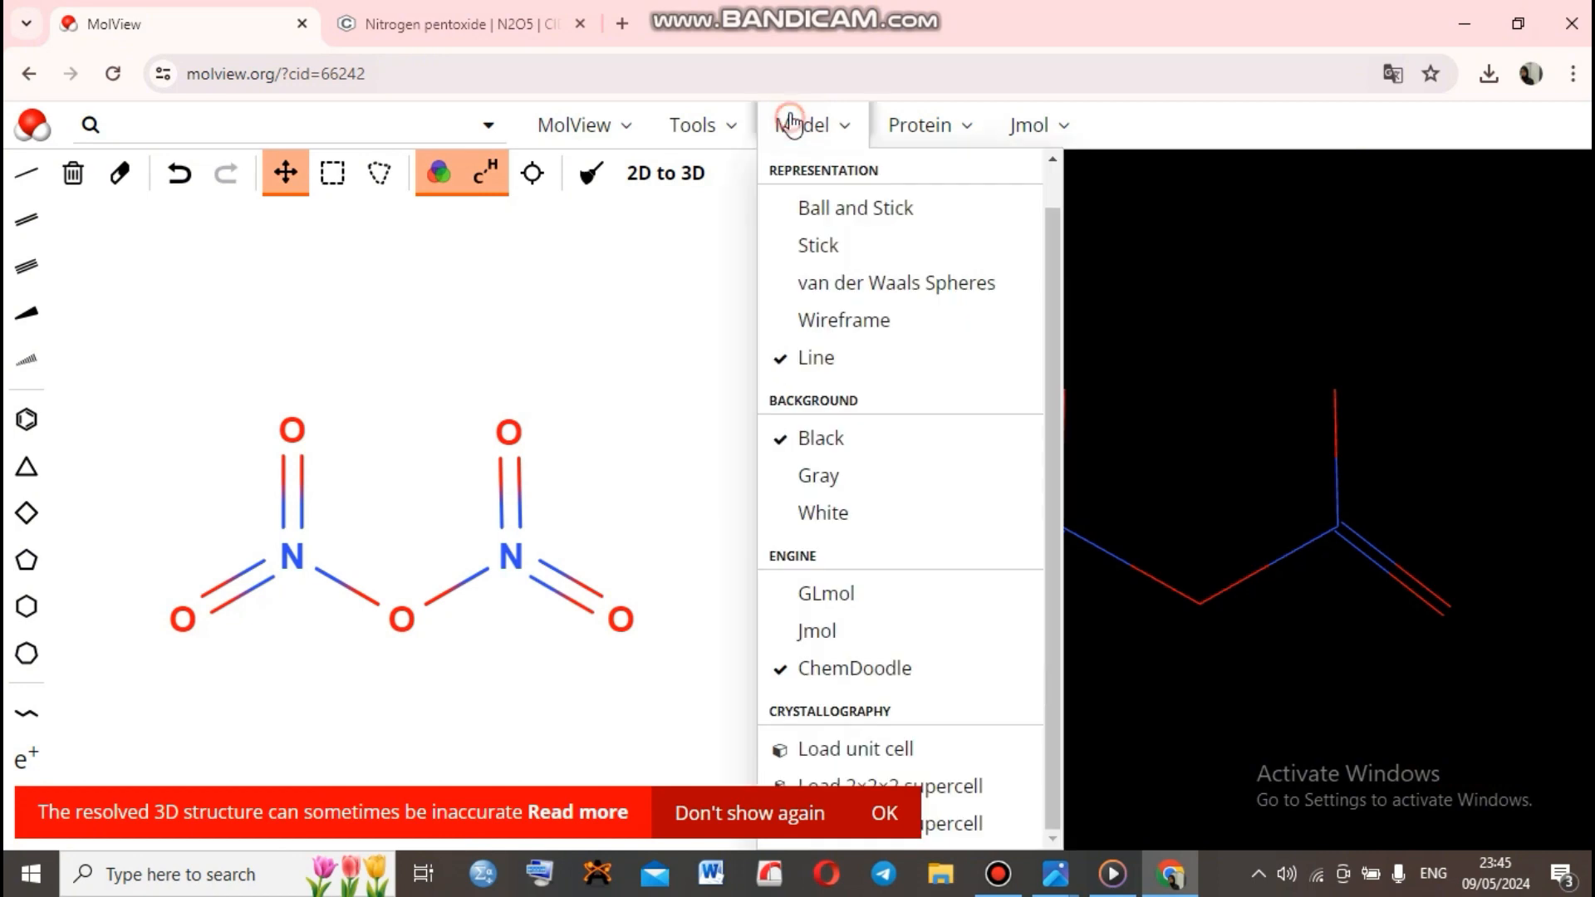
{"action": "left_click", "coordinate": [834, 246]}
{"action": "left_click", "coordinate": [810, 140]}
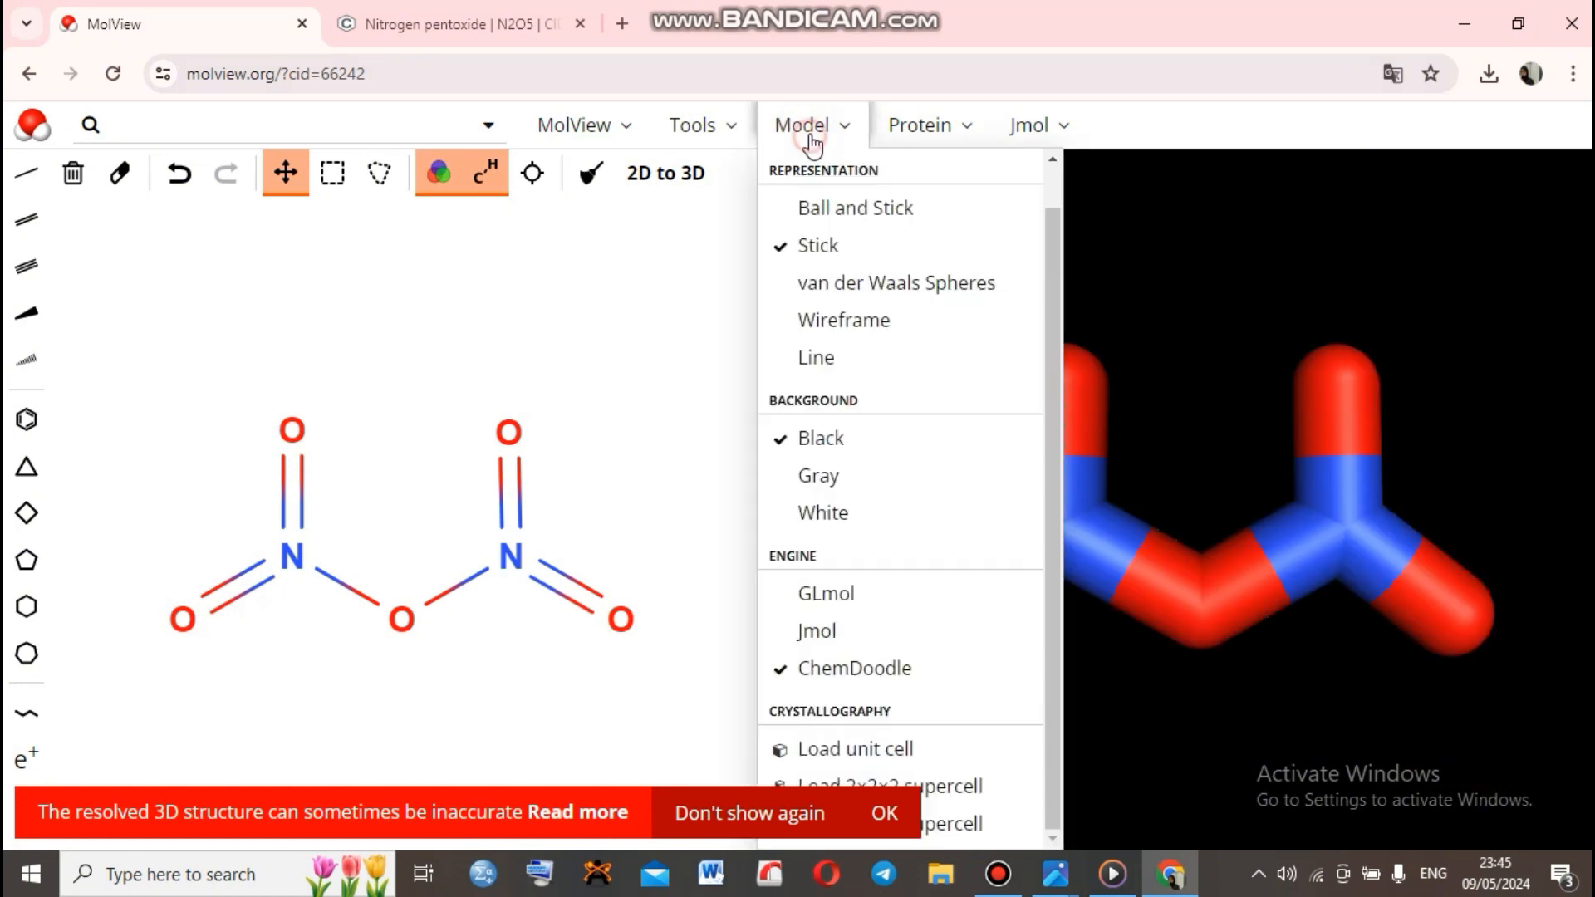
{"action": "left_click", "coordinate": [826, 206]}
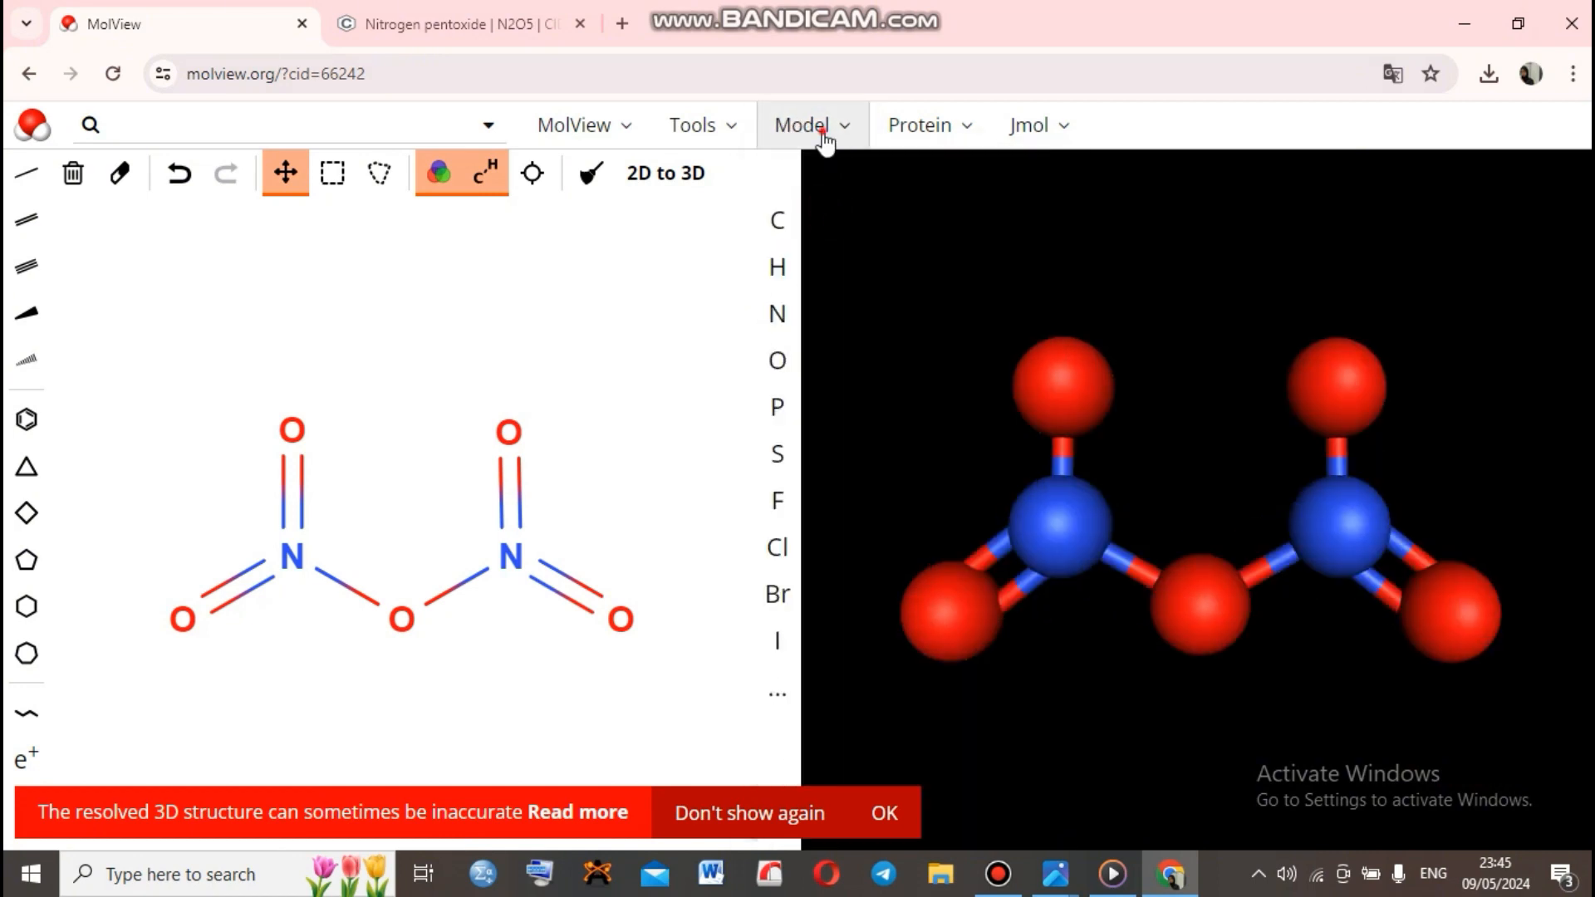
Set the 3D view's background to Gray and try the GLmol engine before switching to Jmol
{"action": "left_click", "coordinate": [825, 143]}
{"action": "left_click", "coordinate": [856, 480]}
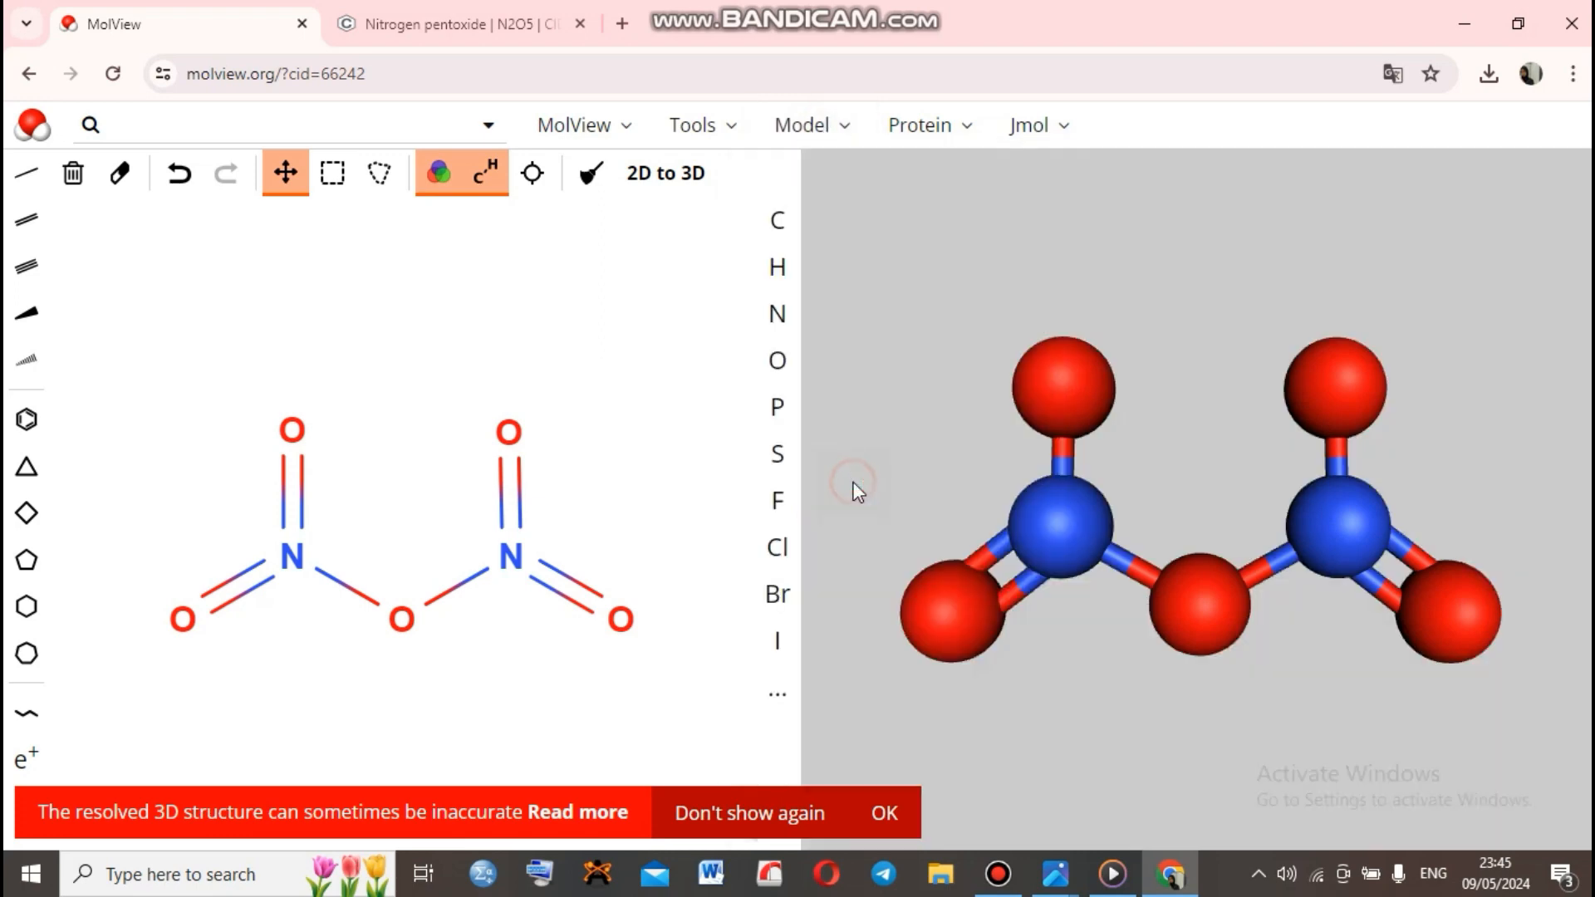
{"action": "left_click", "coordinate": [816, 126]}
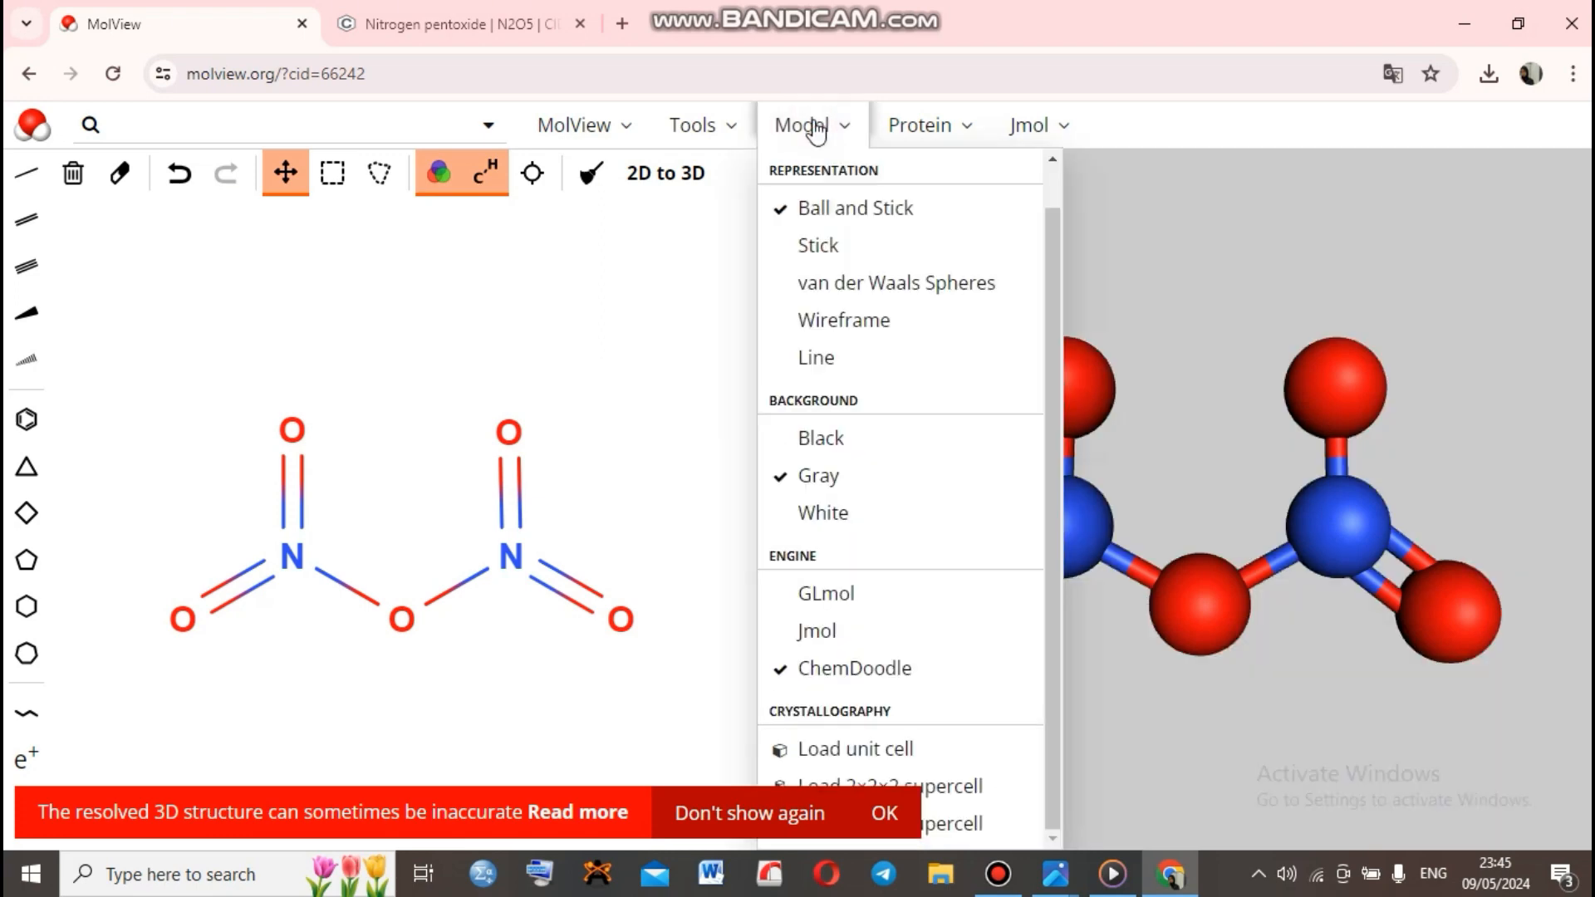
{"action": "left_click", "coordinate": [887, 614]}
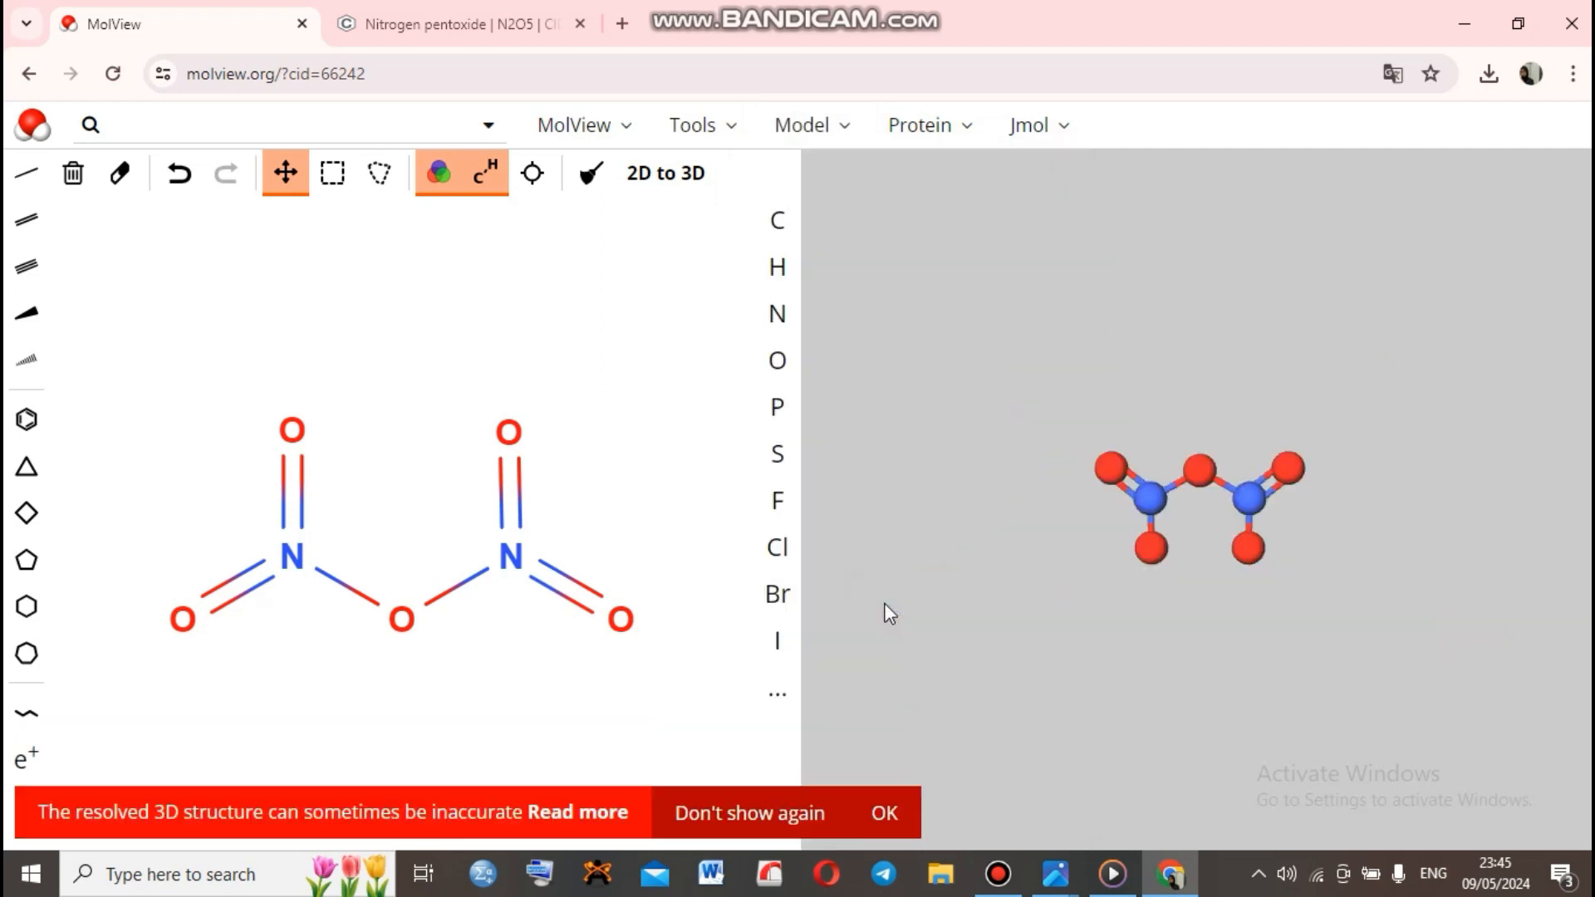
{"action": "left_click", "coordinate": [833, 125]}
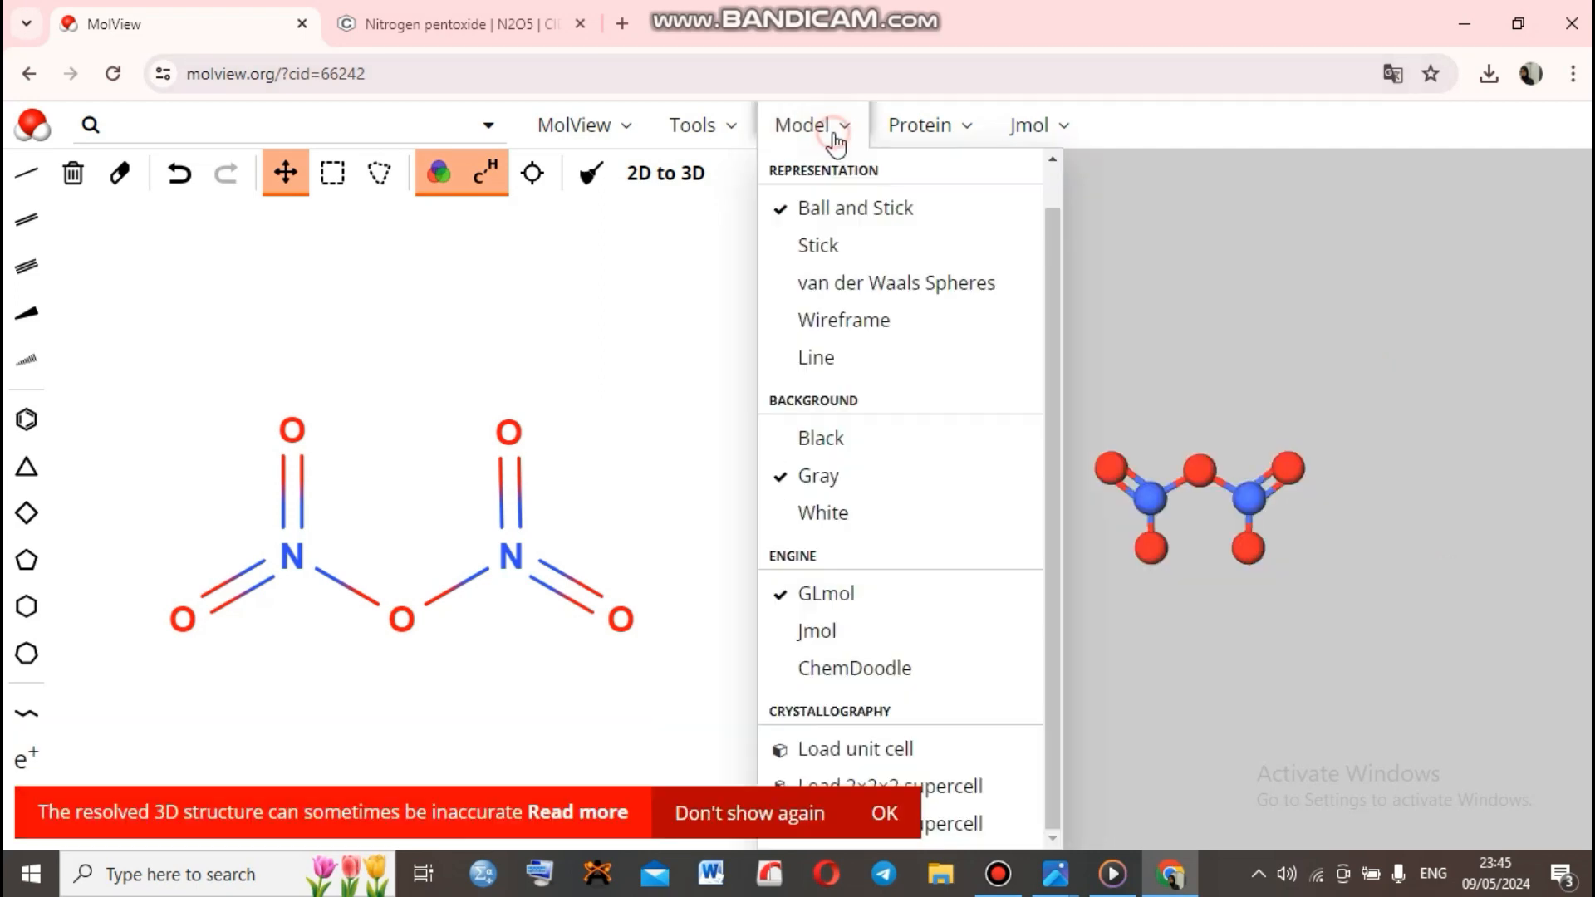
{"action": "left_click", "coordinate": [868, 640]}
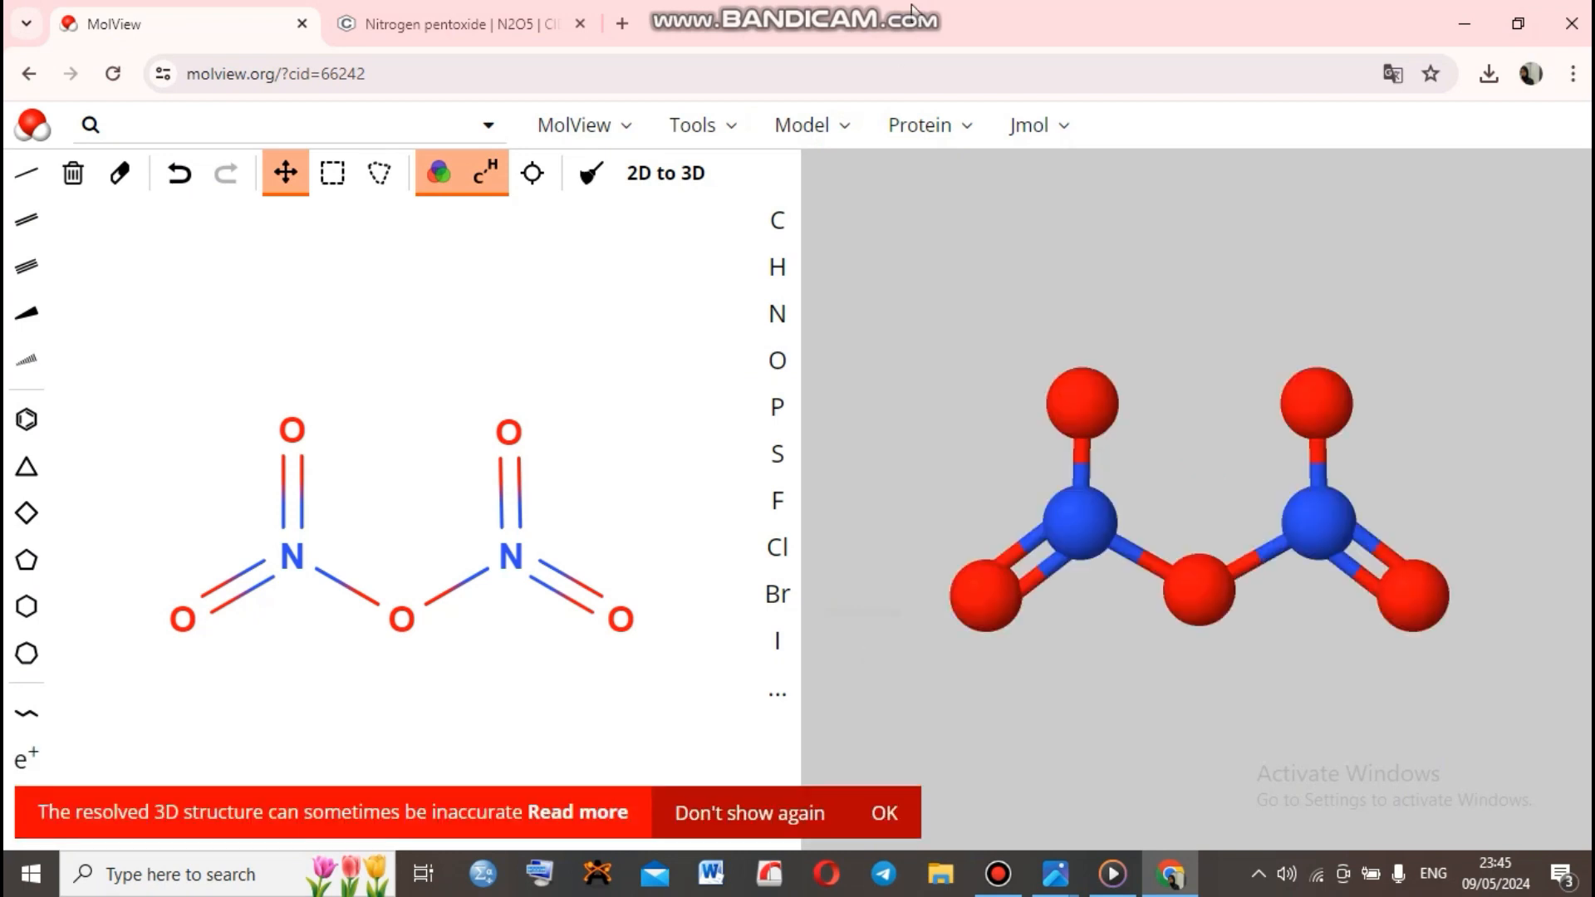
{"action": "left_click", "coordinate": [830, 131]}
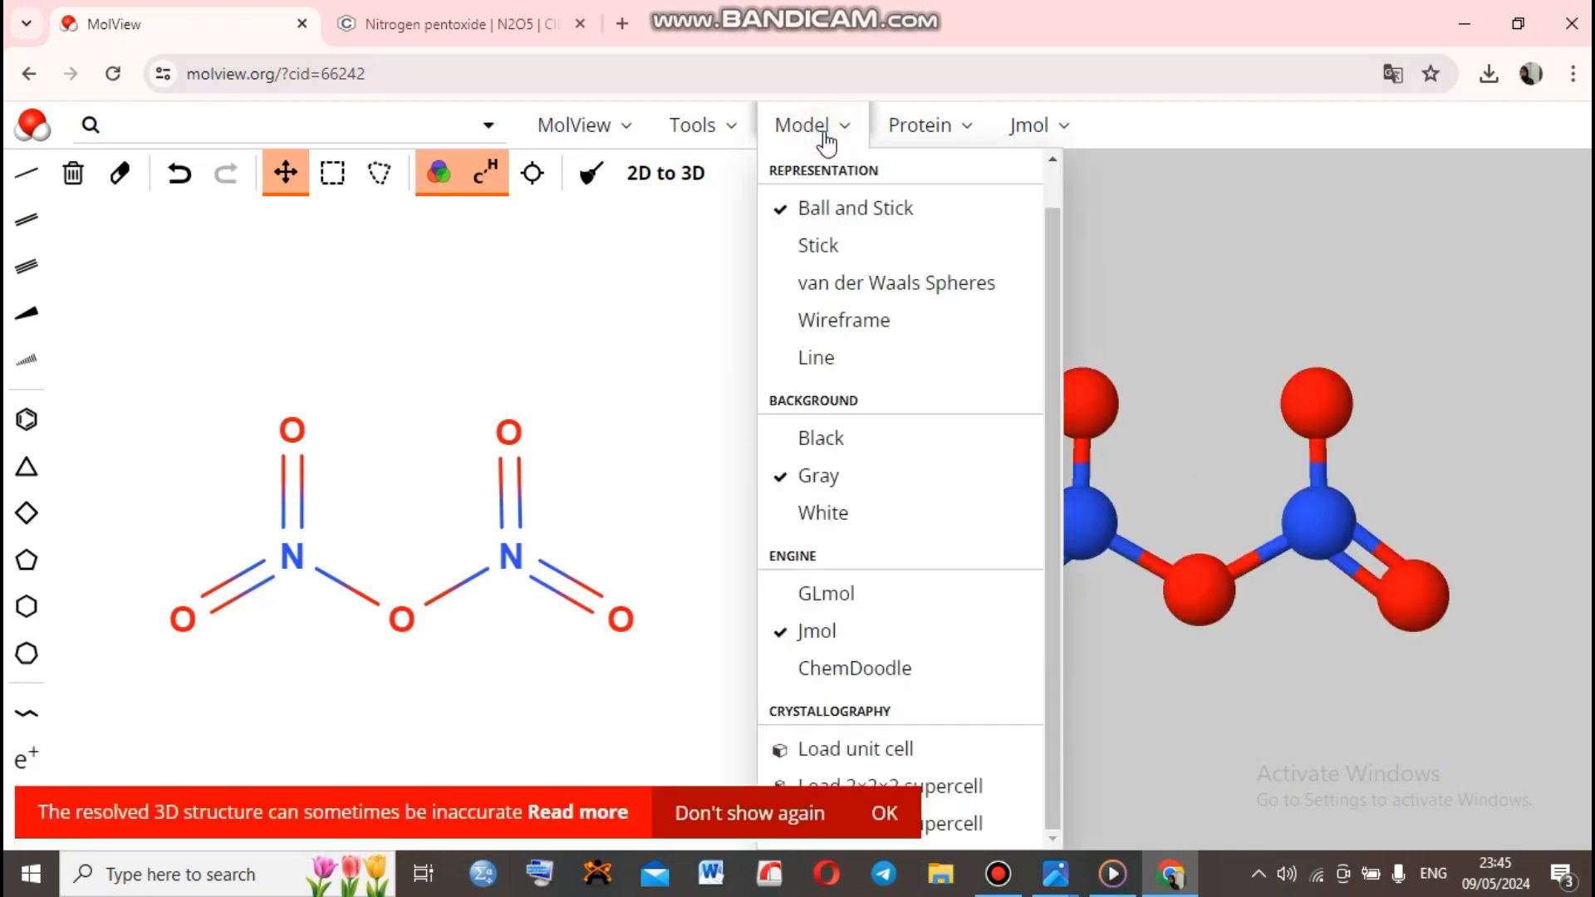
{"action": "left_click", "coordinate": [719, 142]}
{"action": "left_click", "coordinate": [715, 151]}
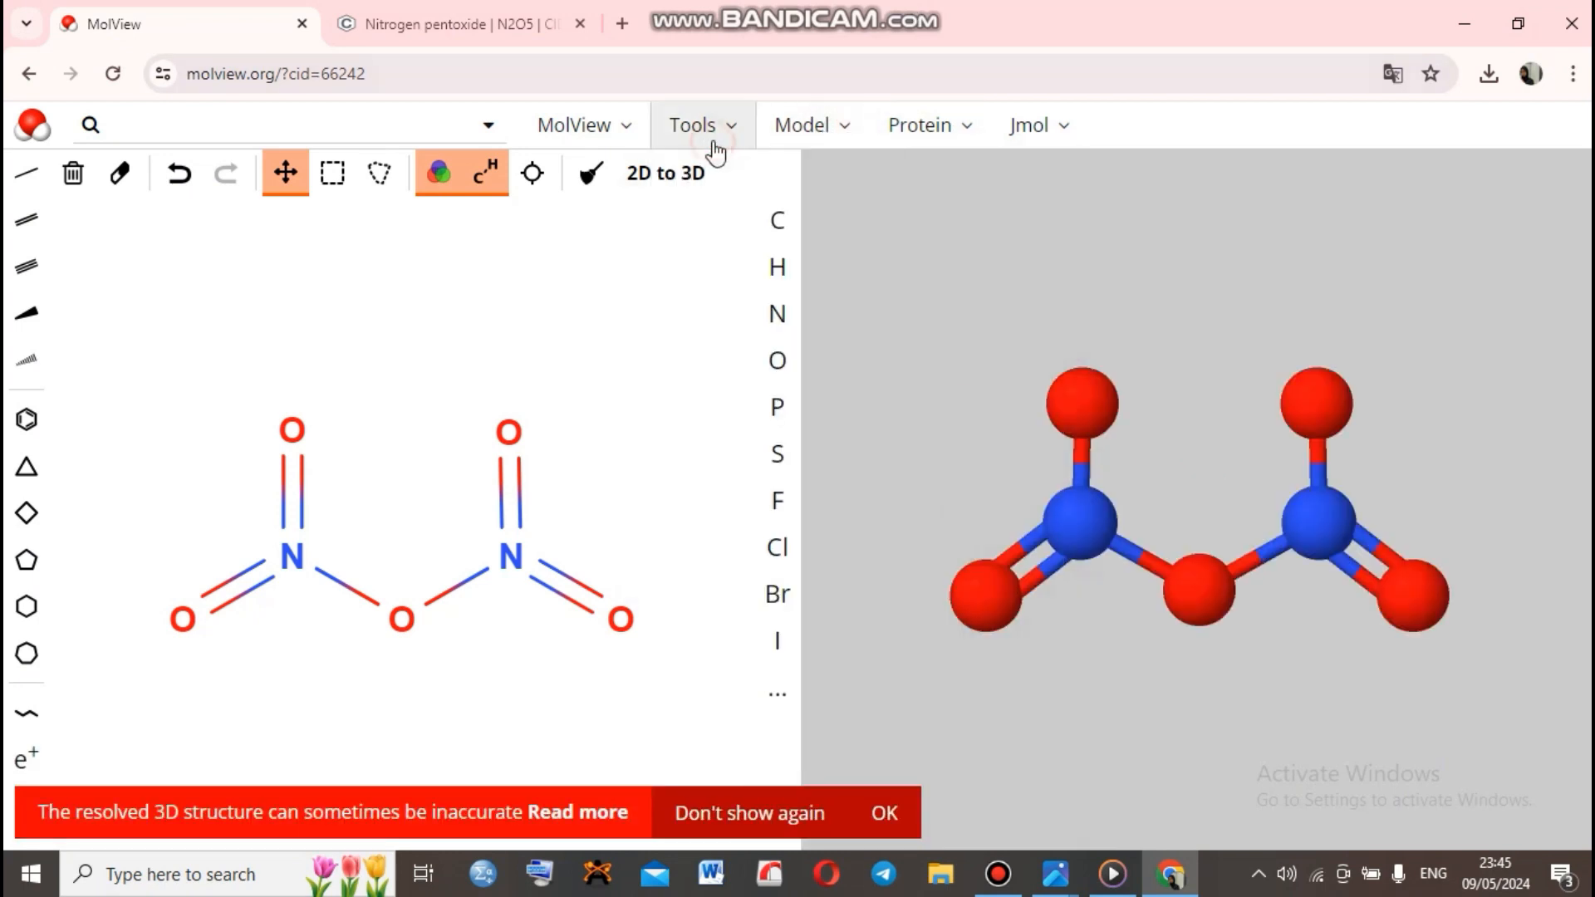
{"action": "left_click", "coordinate": [716, 151]}
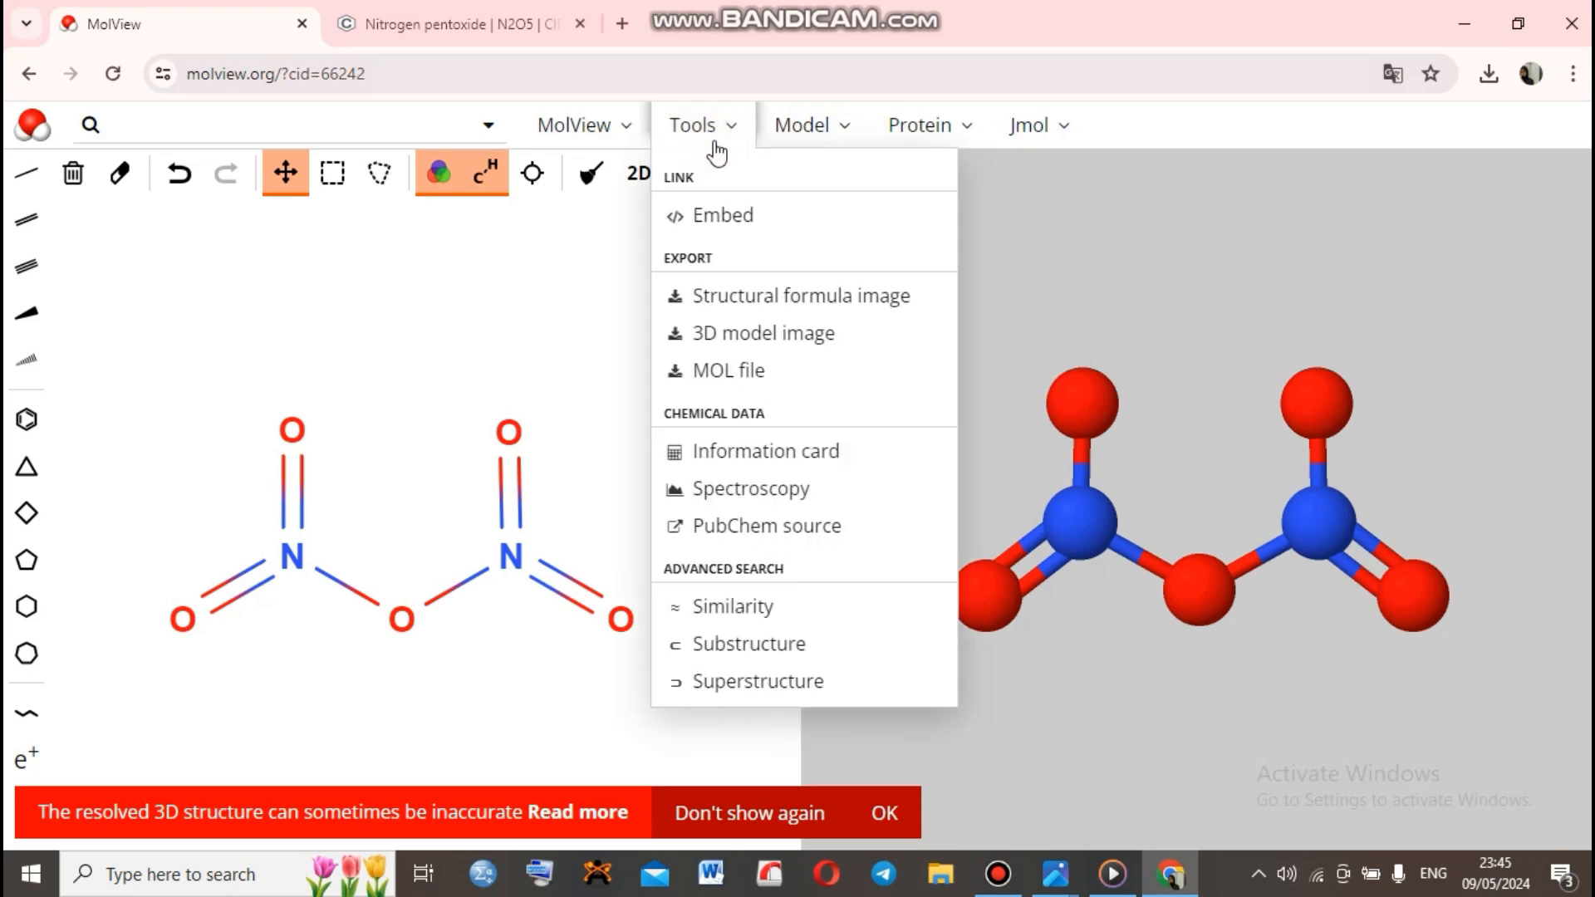
{"action": "left_click", "coordinate": [797, 142]}
{"action": "left_click", "coordinate": [612, 153]}
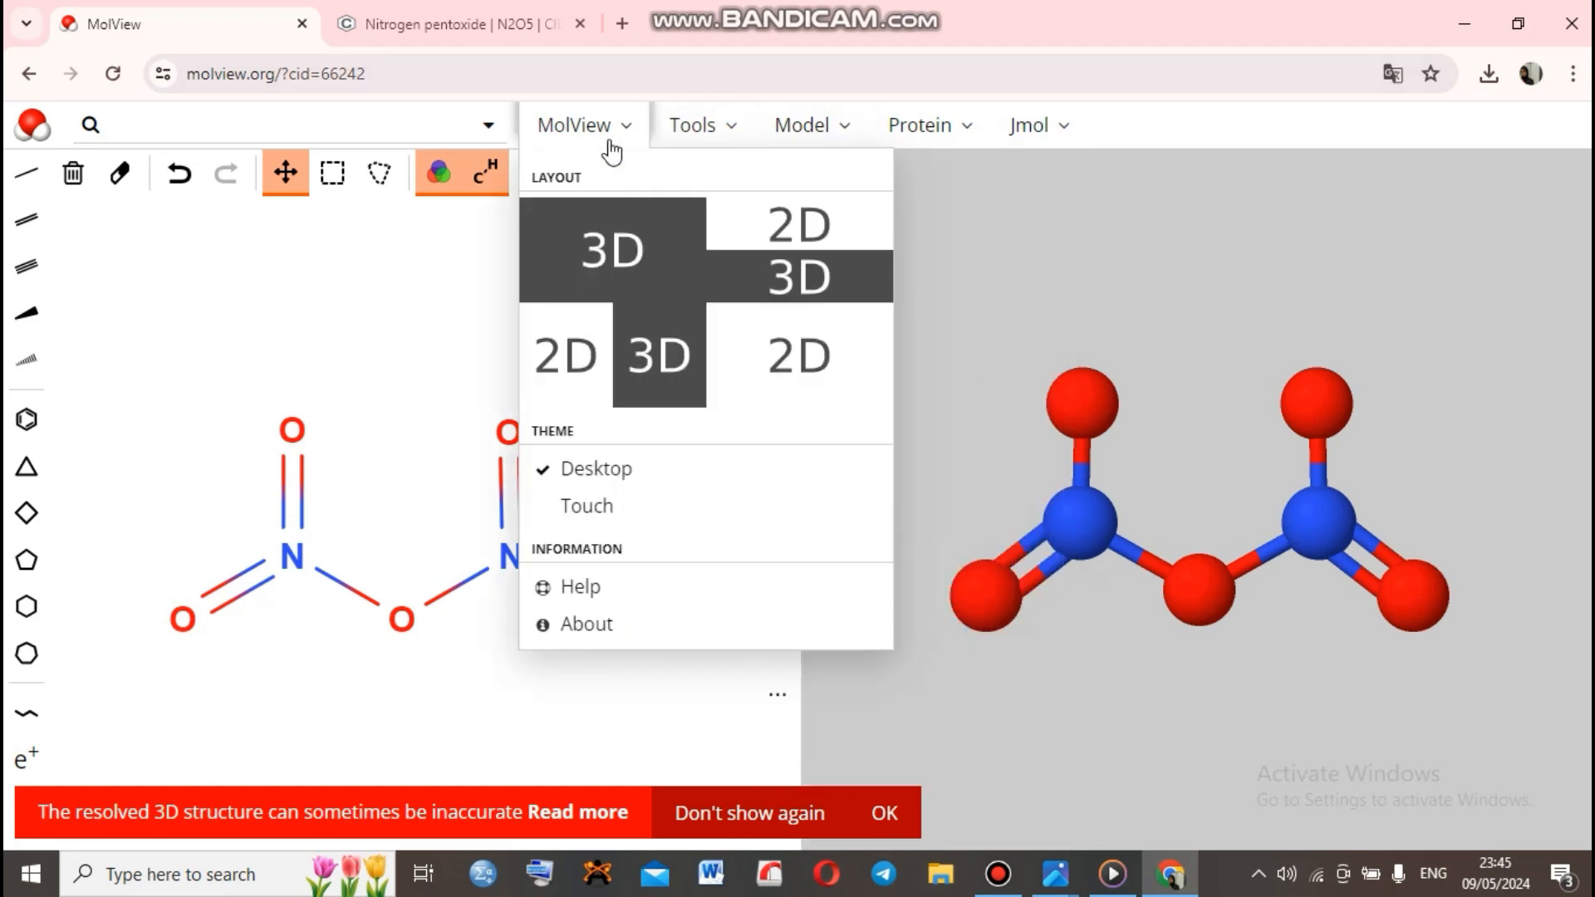
{"action": "left_click", "coordinate": [308, 428]}
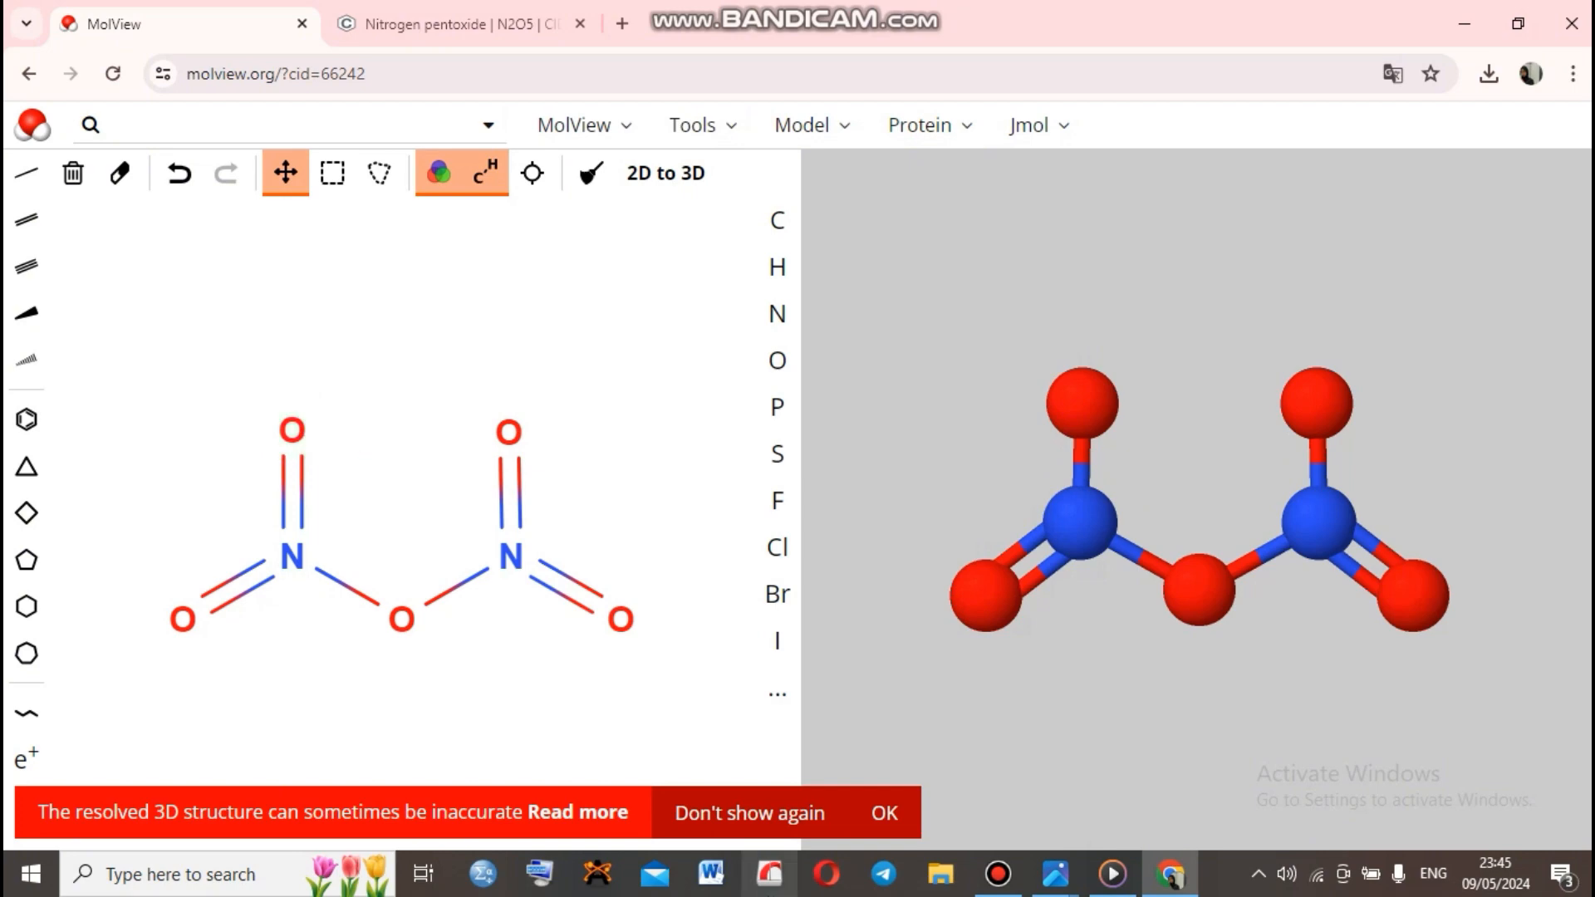
{"action": "left_click", "coordinate": [998, 874]}
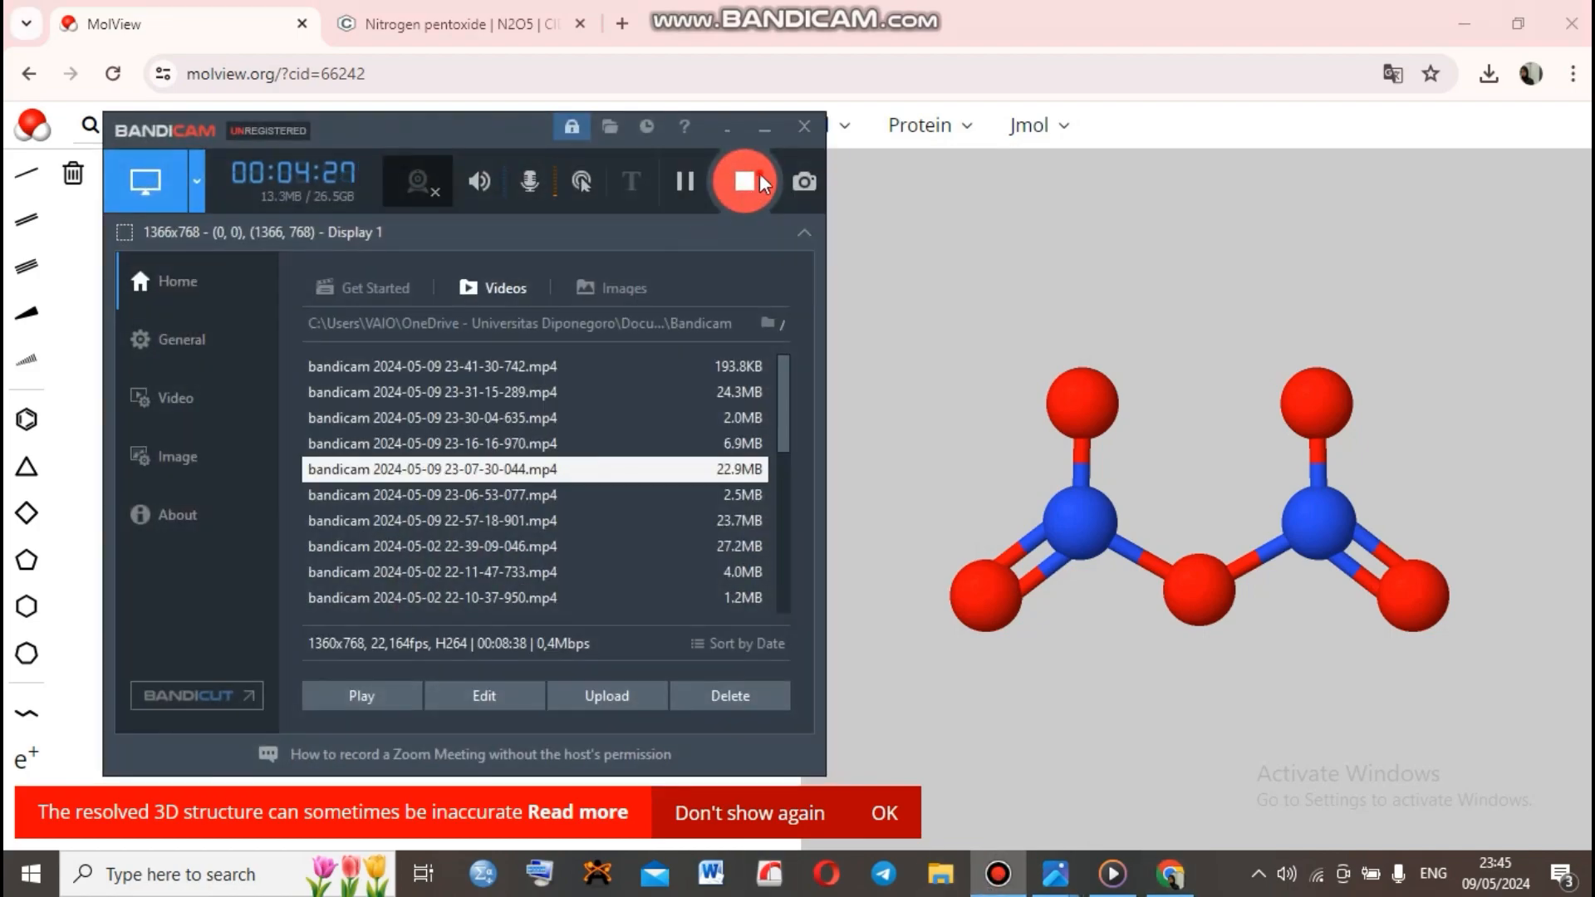